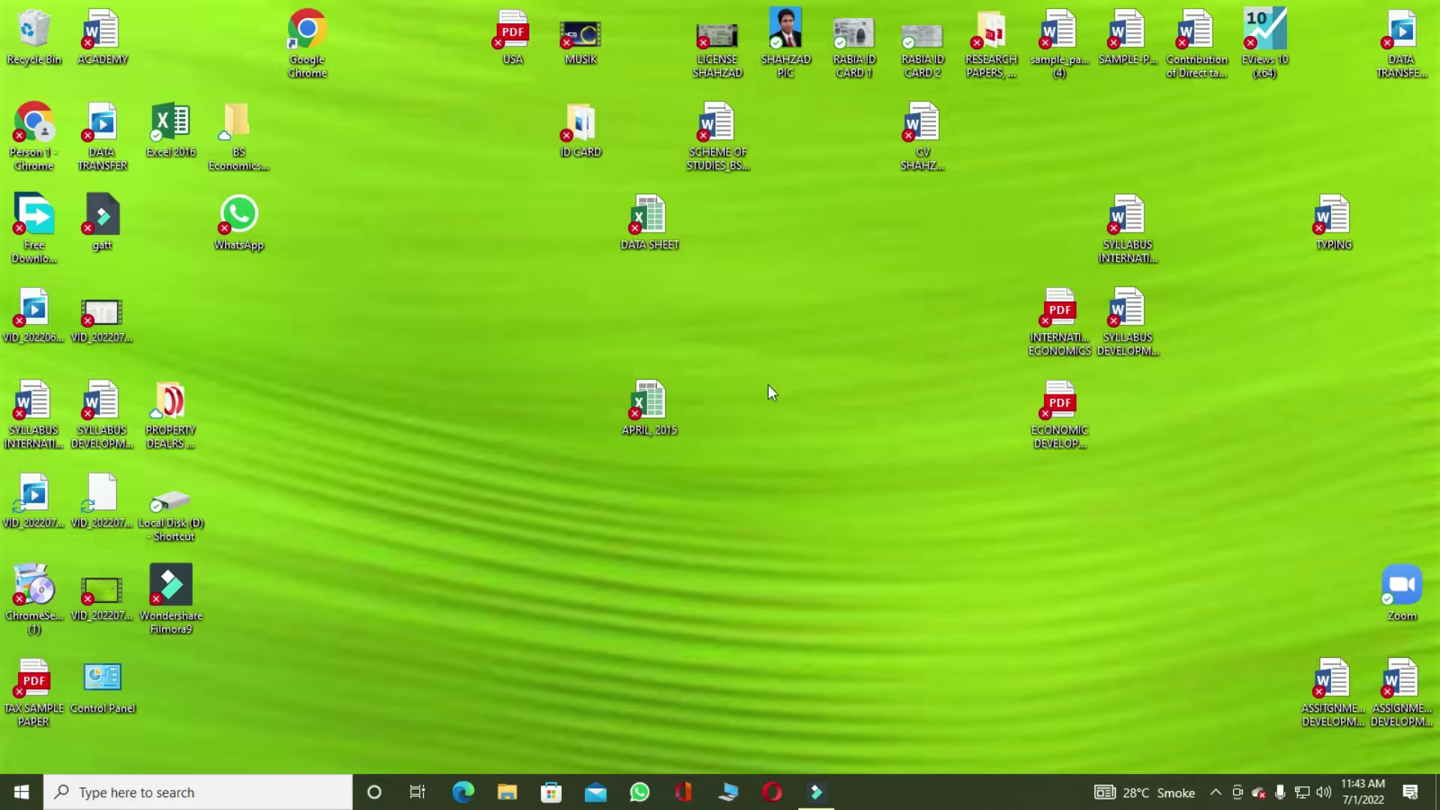
- Open the "APRIL, 2015" workbook from the desktop and dismiss the Office activation notice
double_click(656, 409)
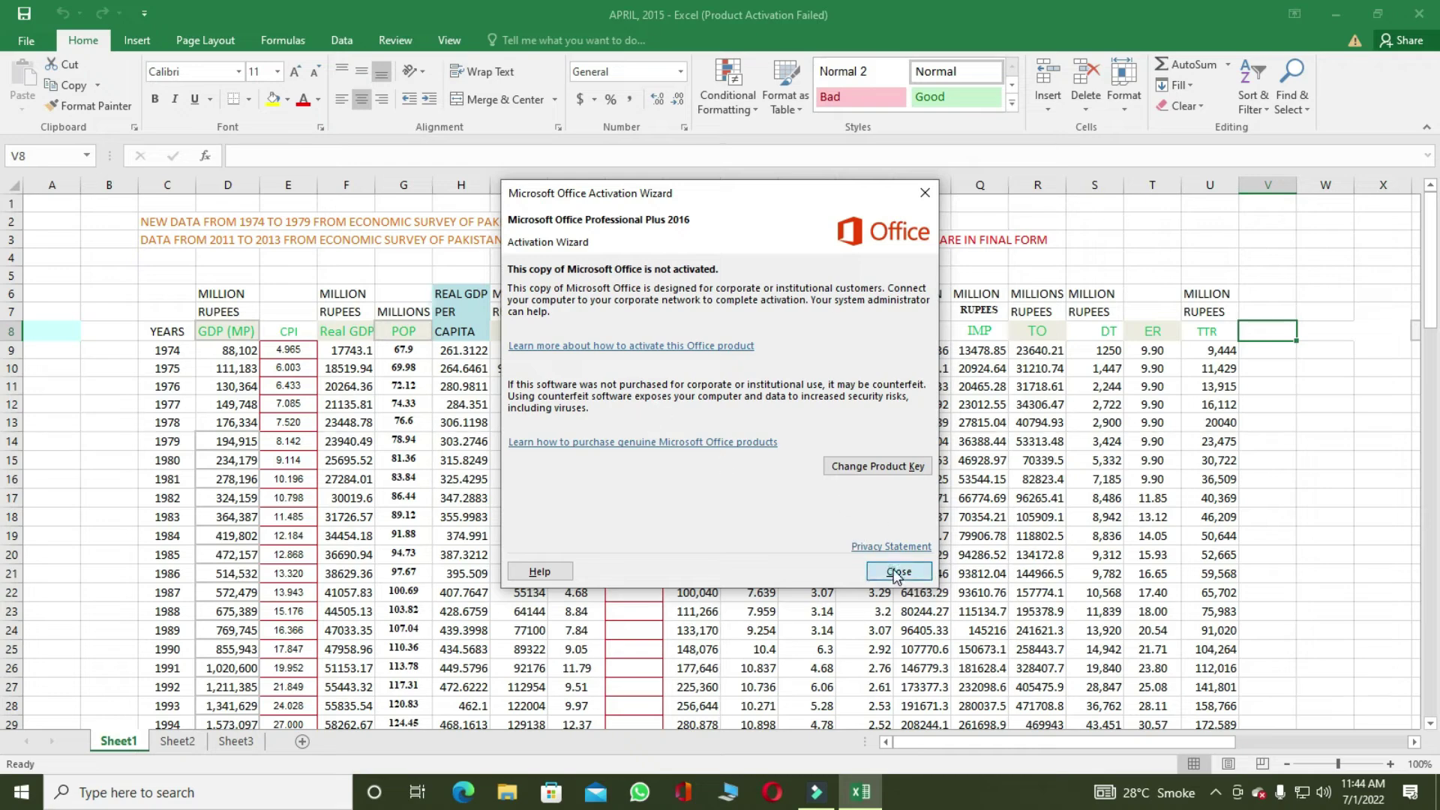
left_click(897, 573)
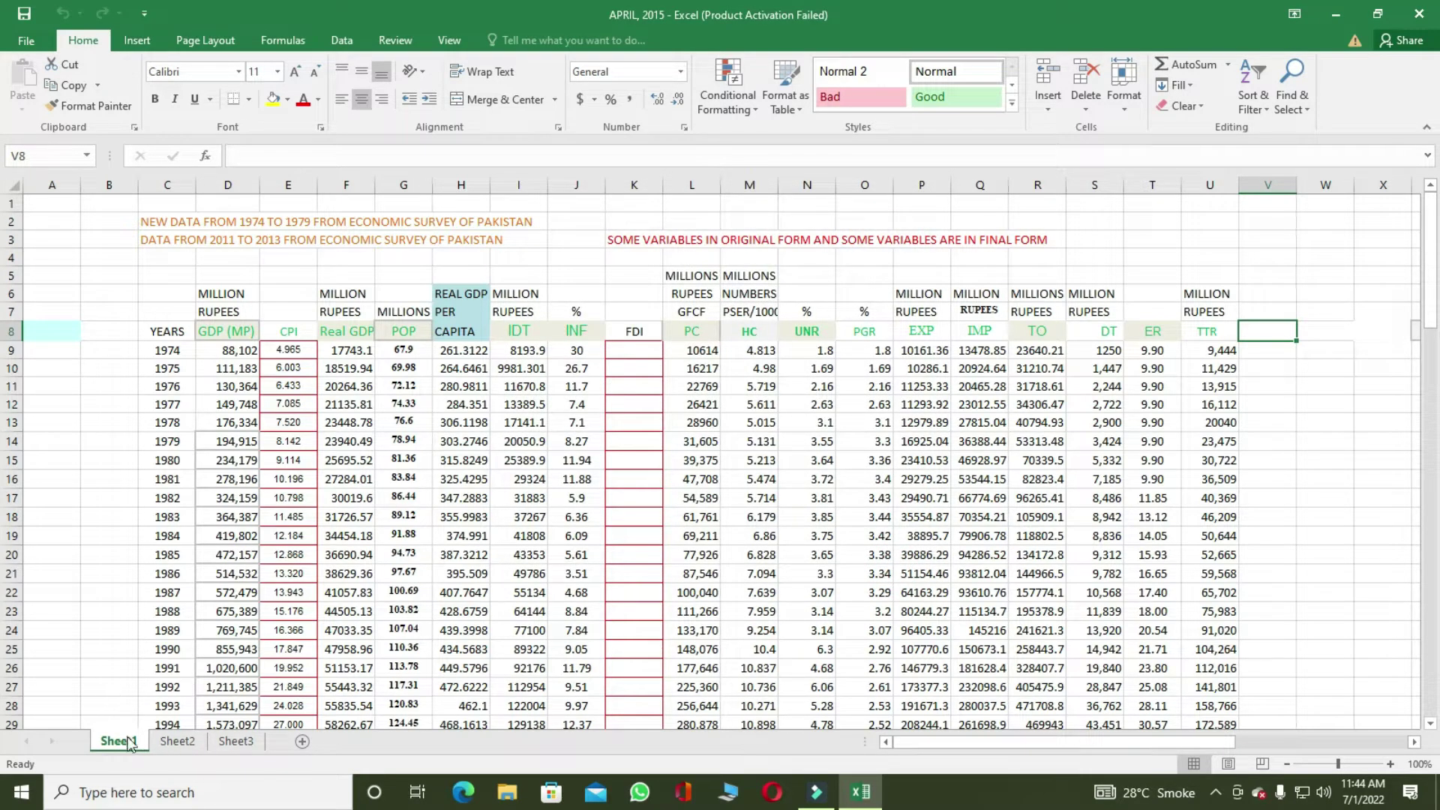
- Look through Sheet1, Sheet2 and Sheet3 to compare how the economic variables are presented on each sheet
left_click(180, 752)
left_click(236, 746)
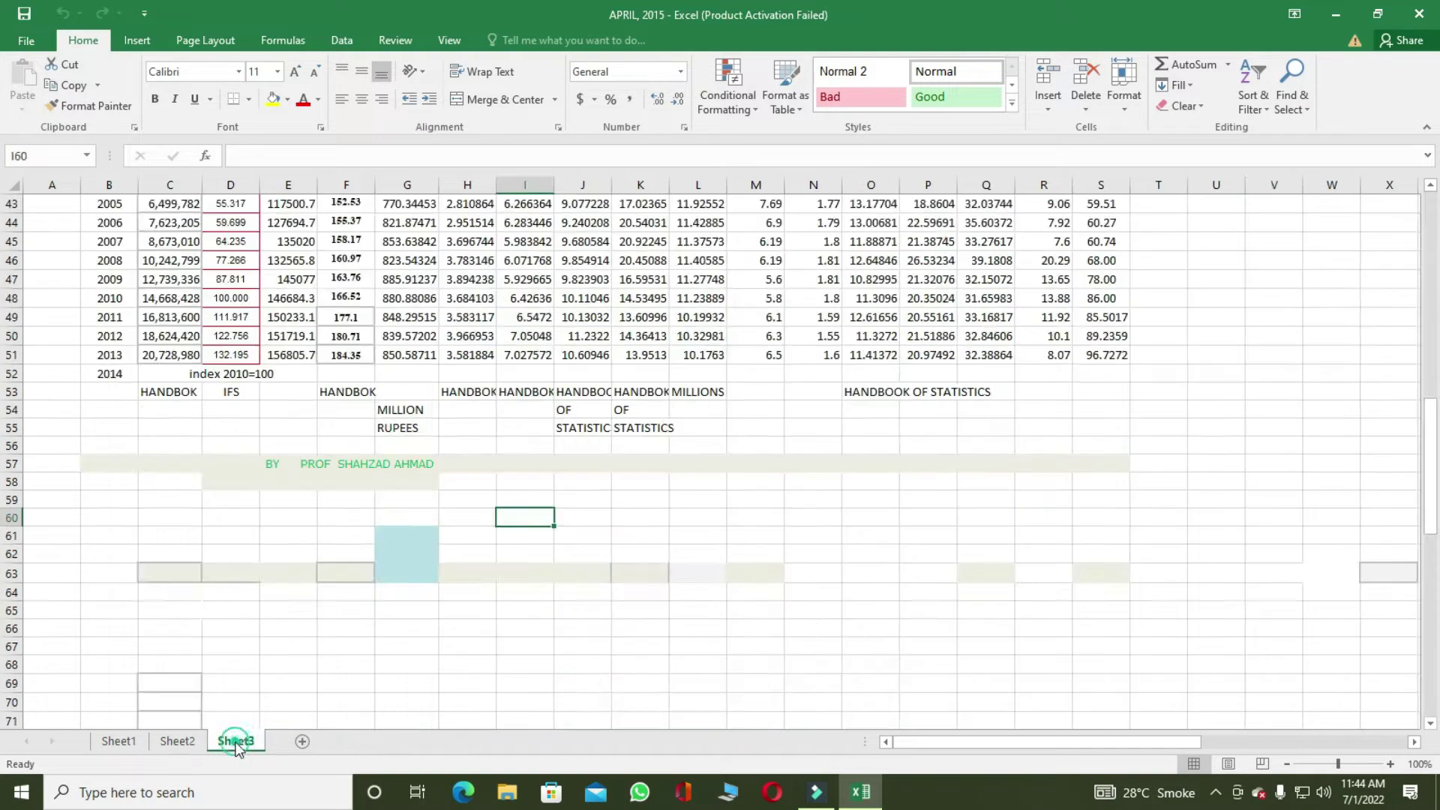
scroll(234, 746, "up", 3)
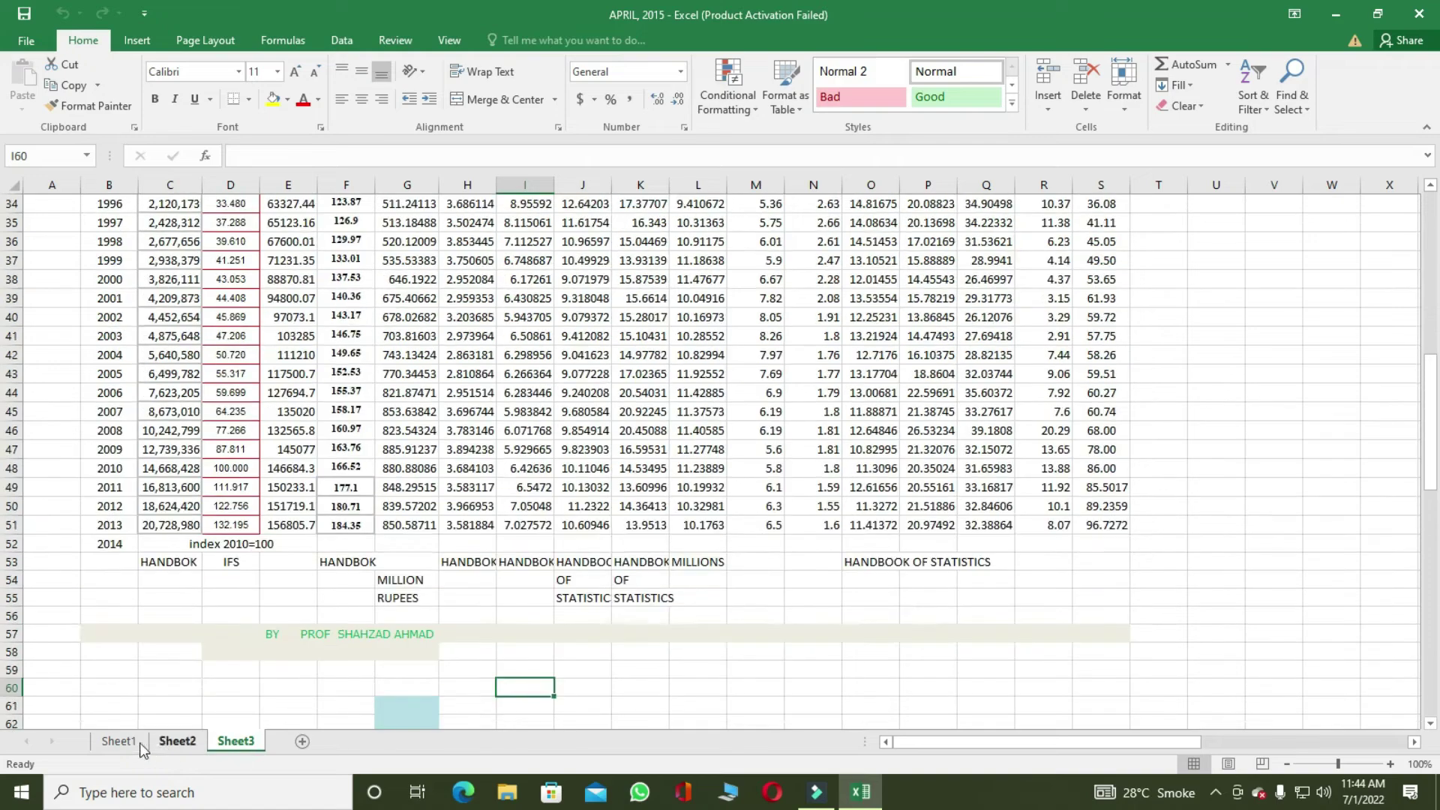
left_click(120, 745)
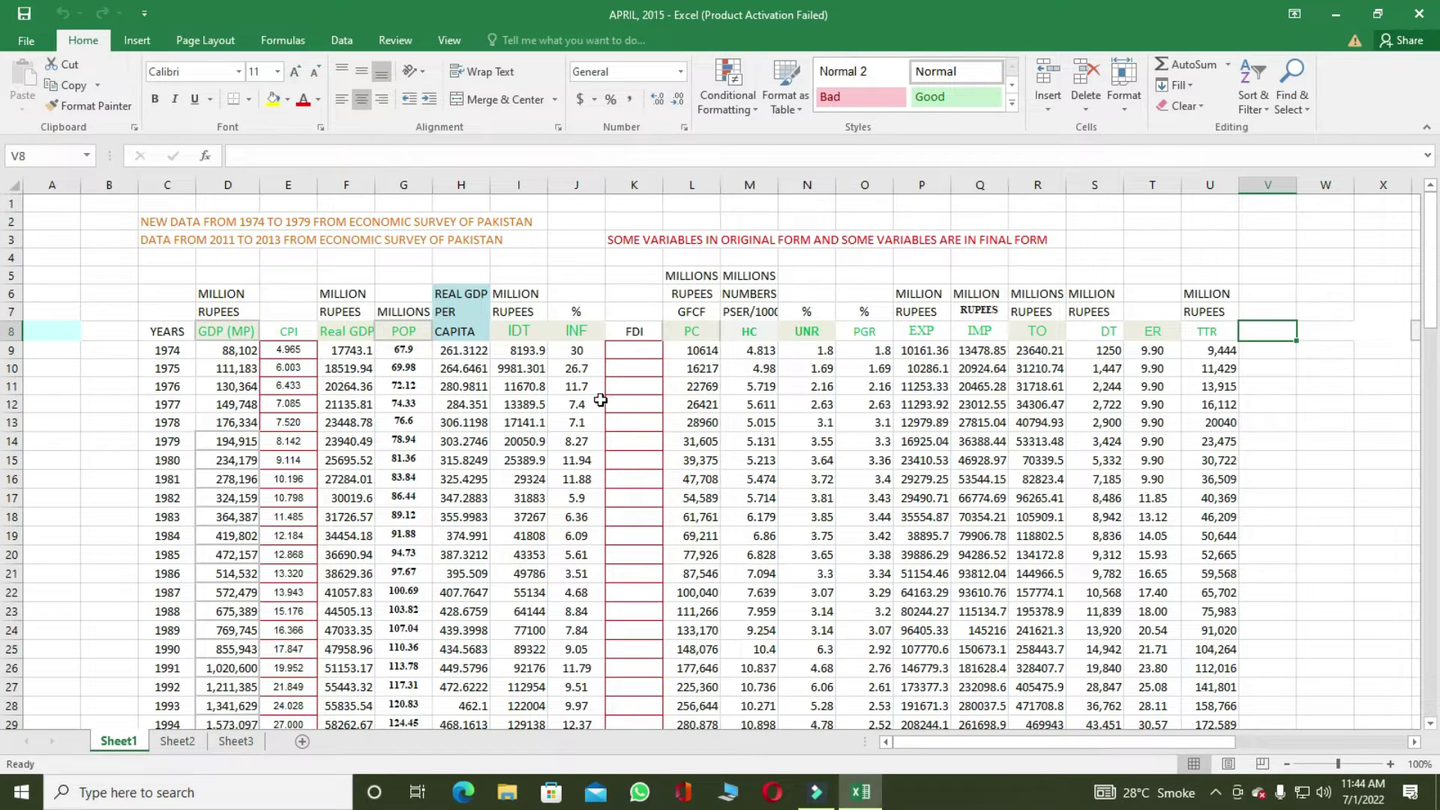
left_click(188, 746)
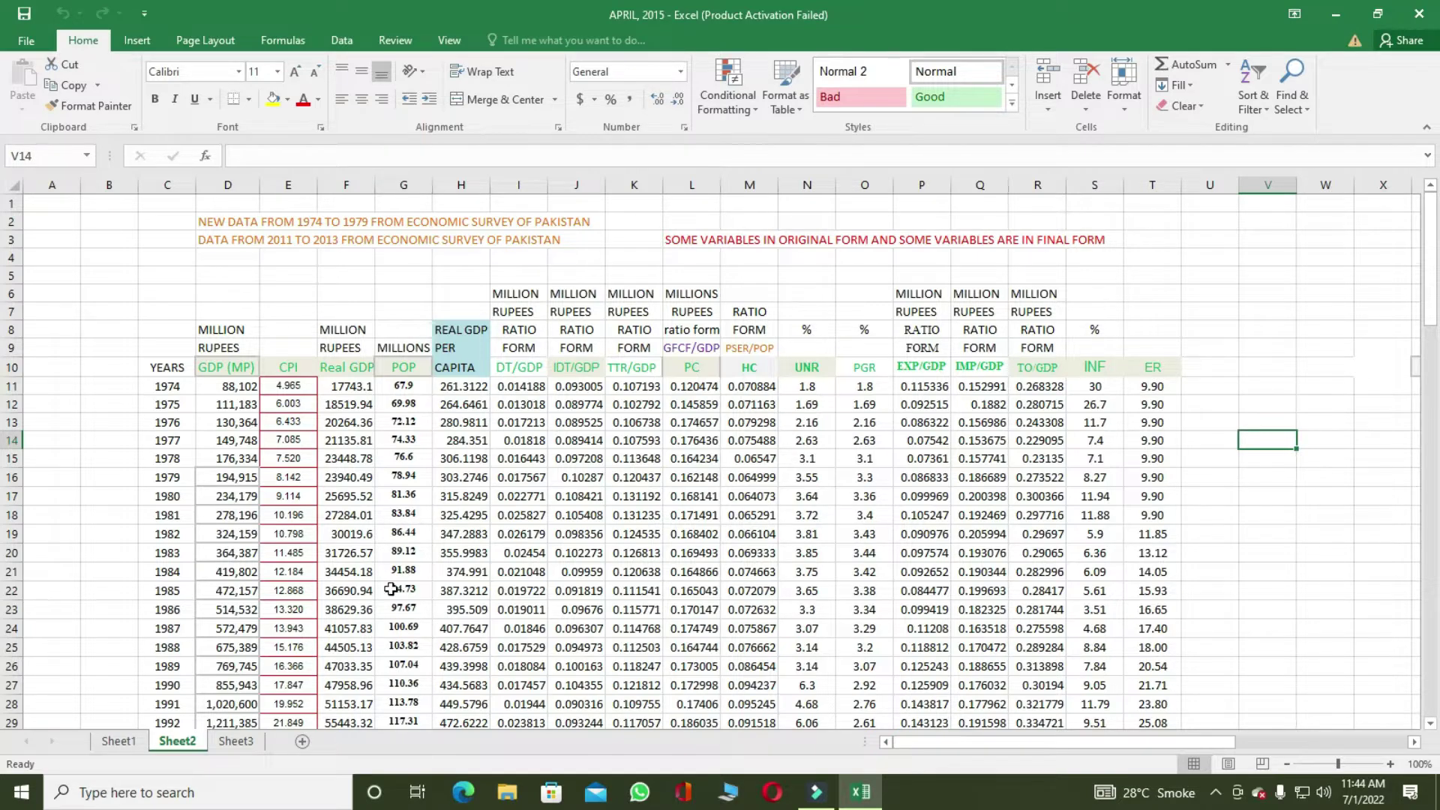
left_click(236, 741)
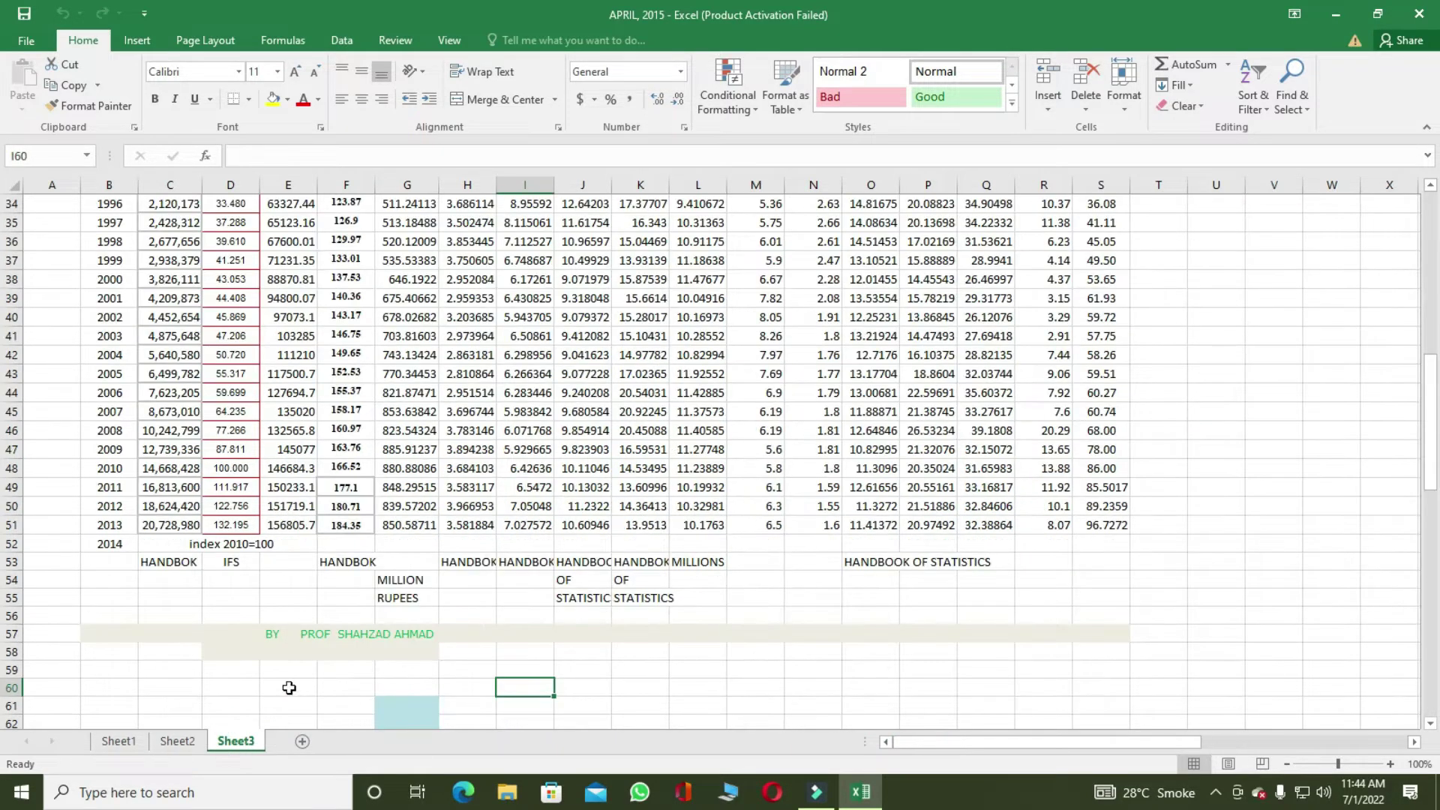
scroll(510, 478, "up", 4)
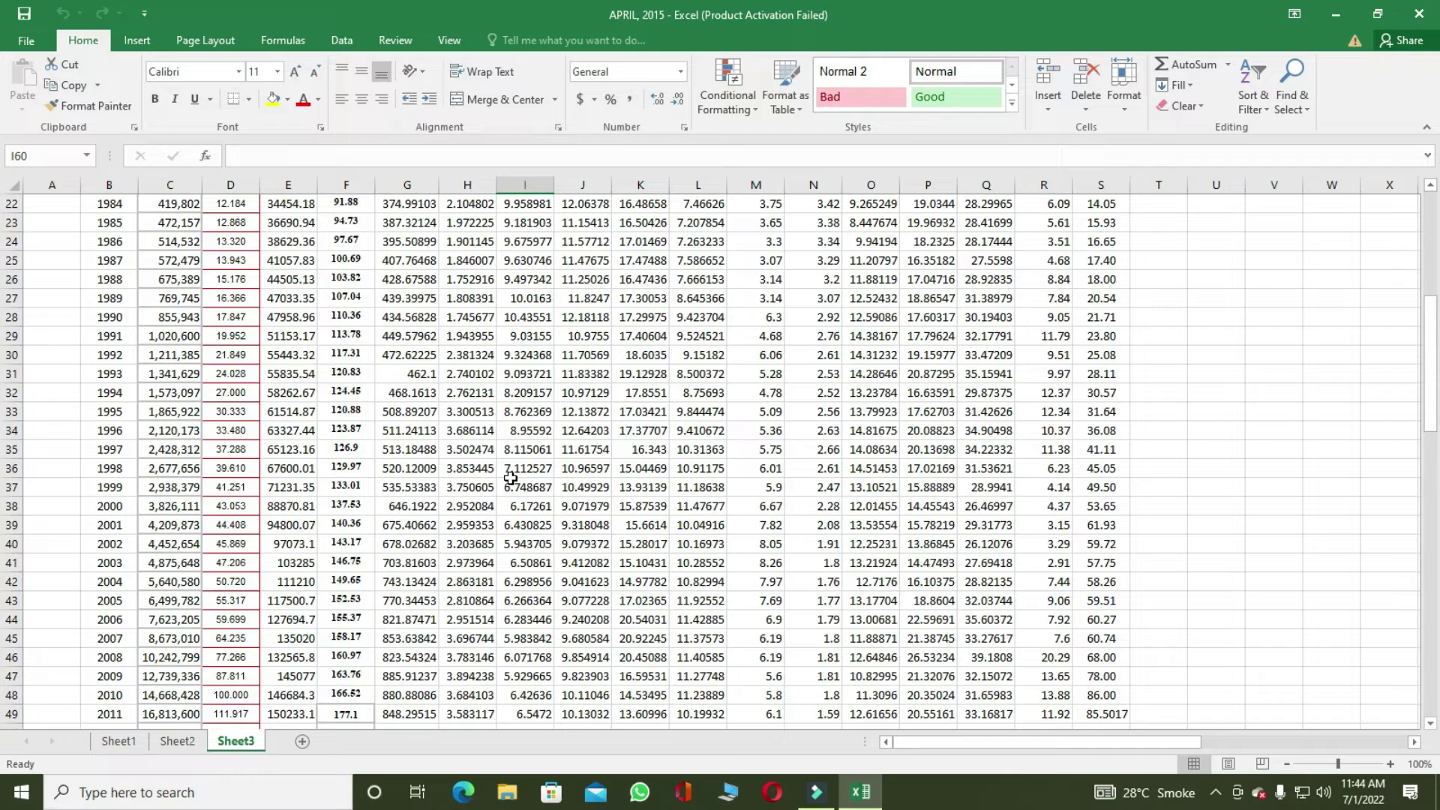
scroll(510, 477, "up", 6)
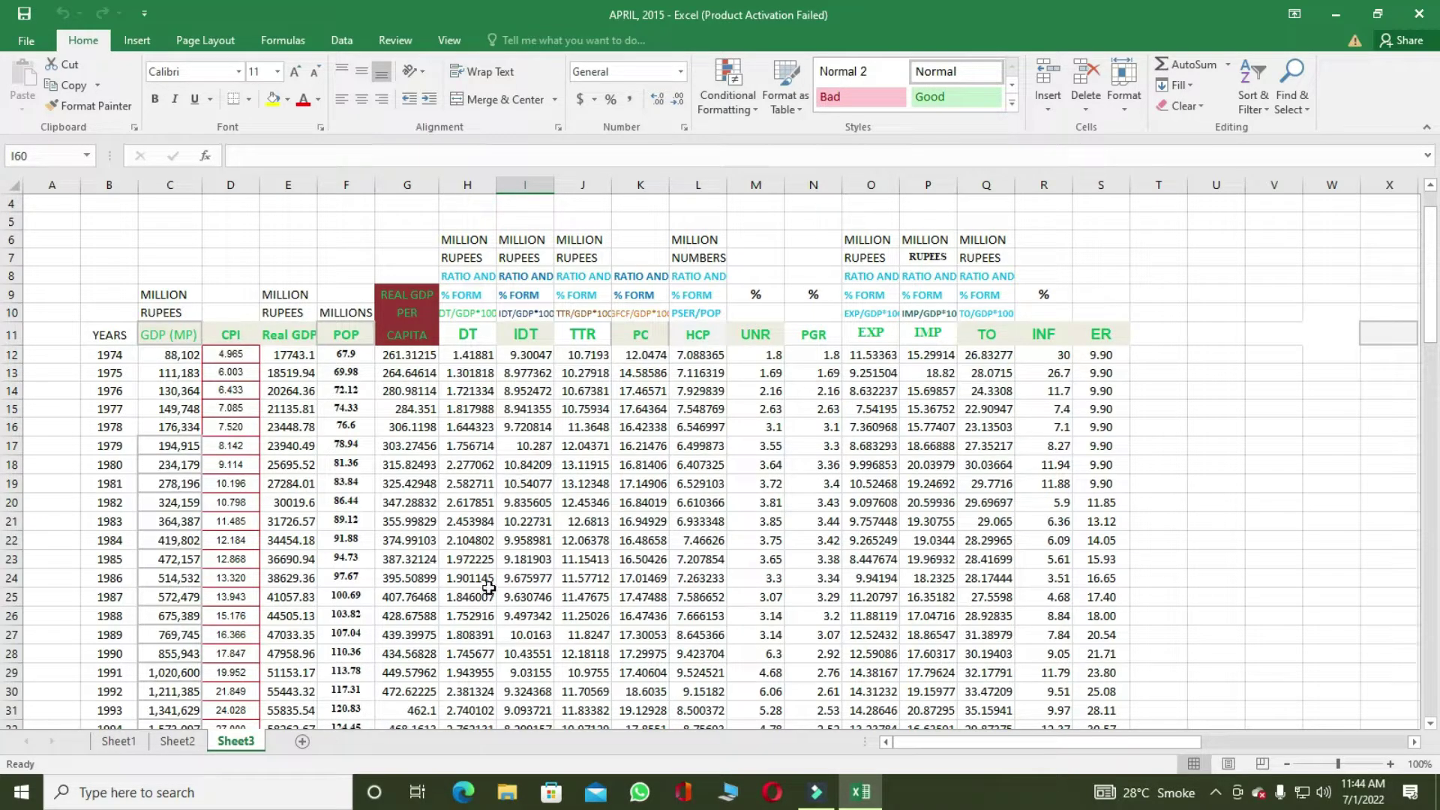
- Return to Sheet1 and enlarge its view to 190%, with the first columns showing
left_click(124, 742)
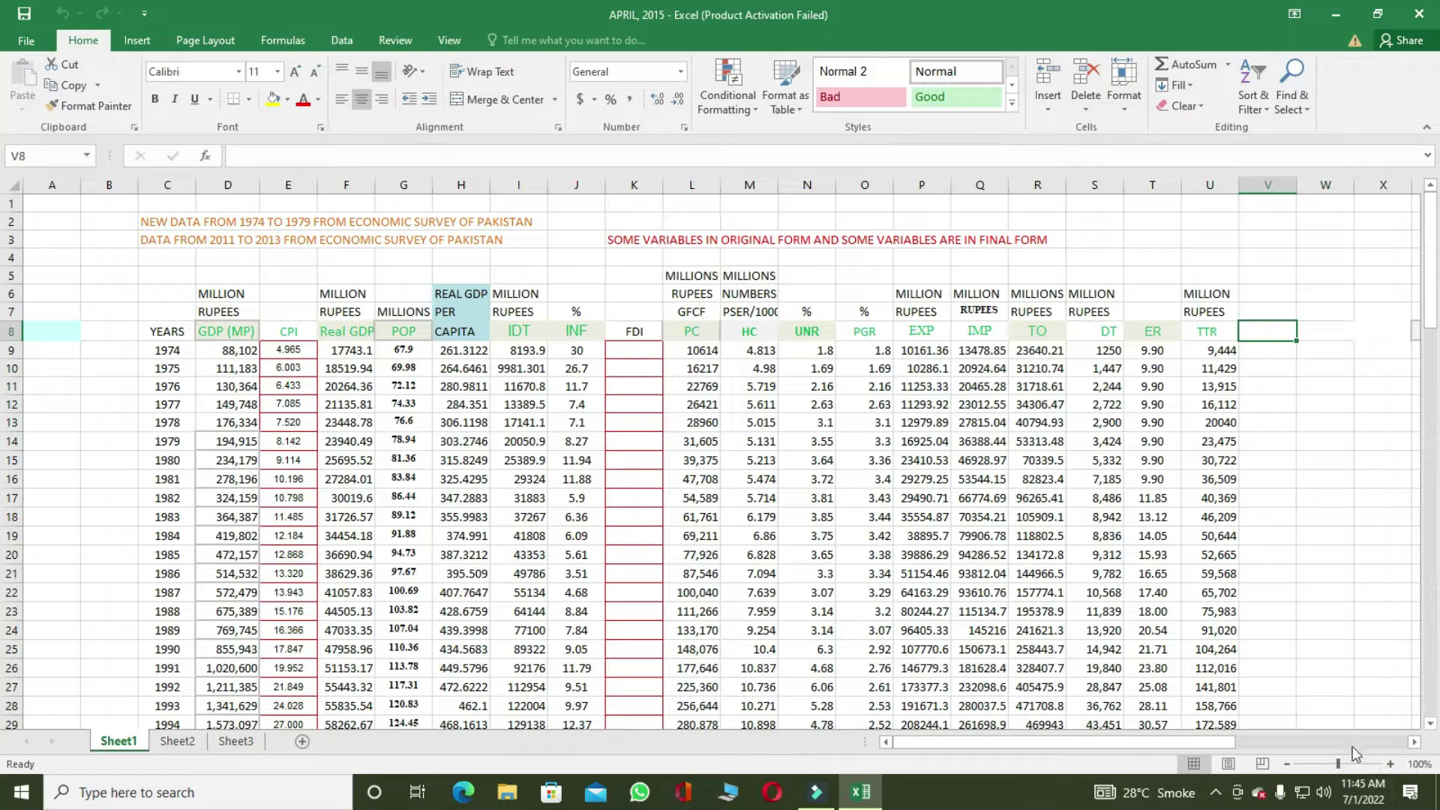
left_click_drag(1358, 759, 1375, 765)
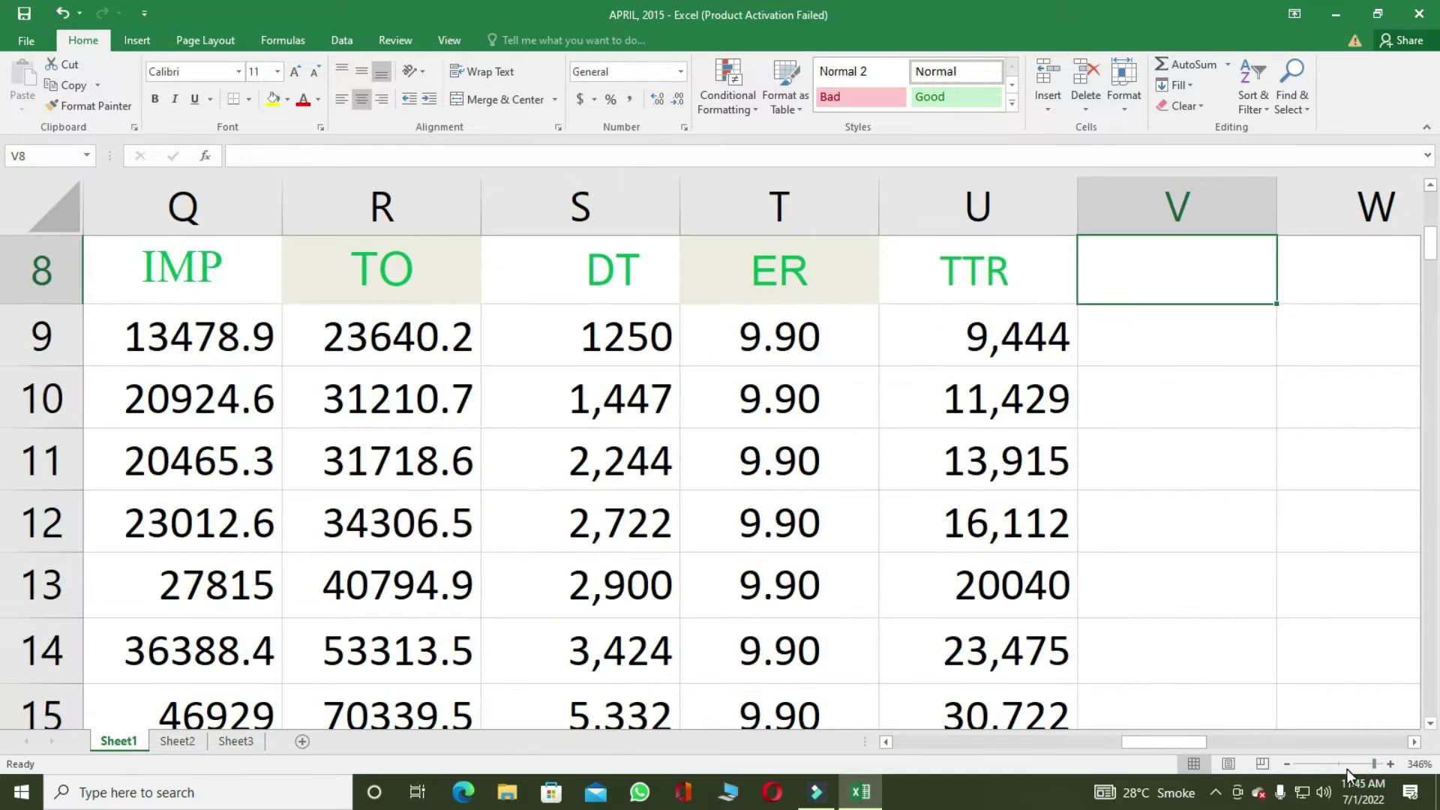
left_click(1362, 763)
left_click(1352, 765)
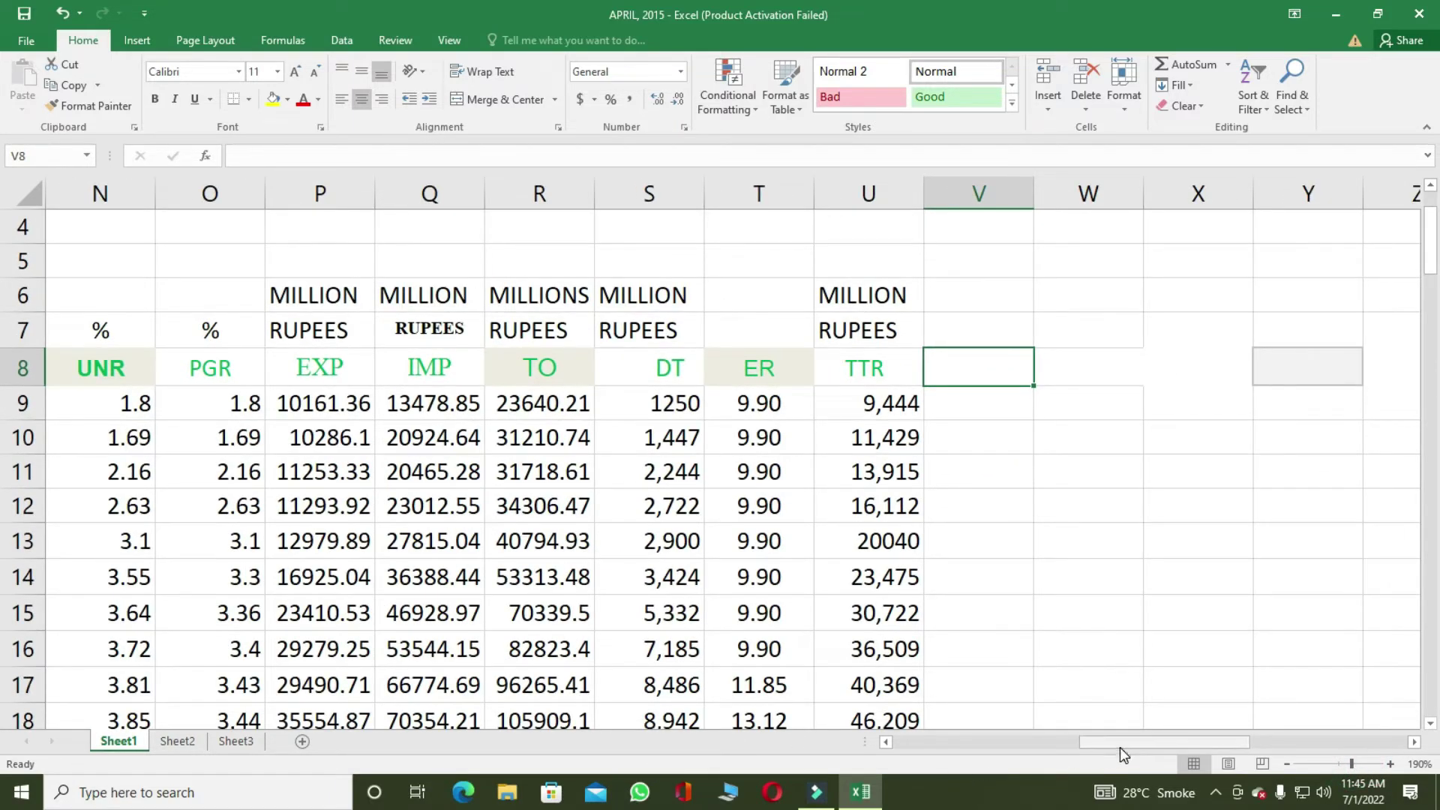
left_click_drag(1119, 747, 934, 741)
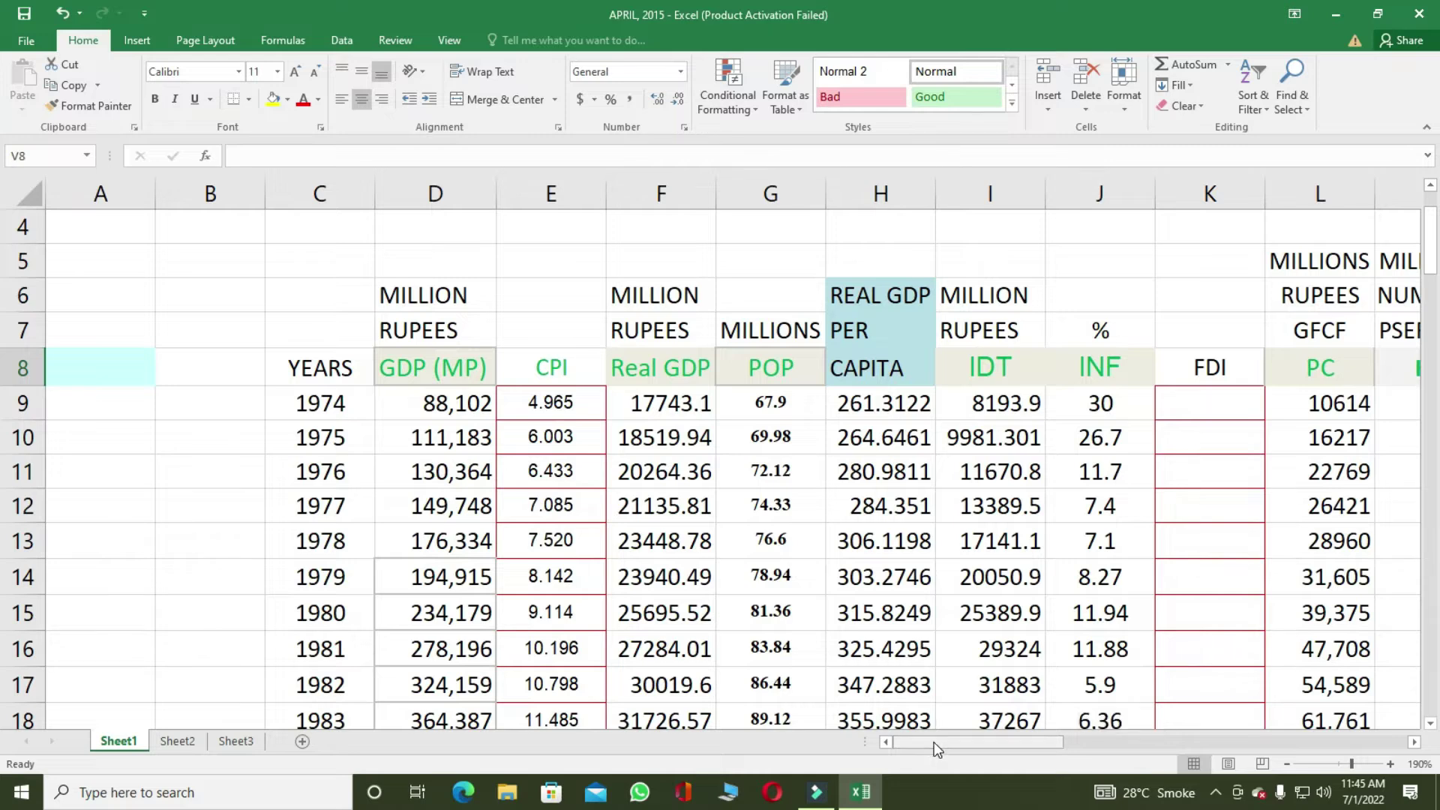
- Examine the variable headings and units across Sheet1, from GDP (MP) through the trade and tax columns
left_click(1414, 742)
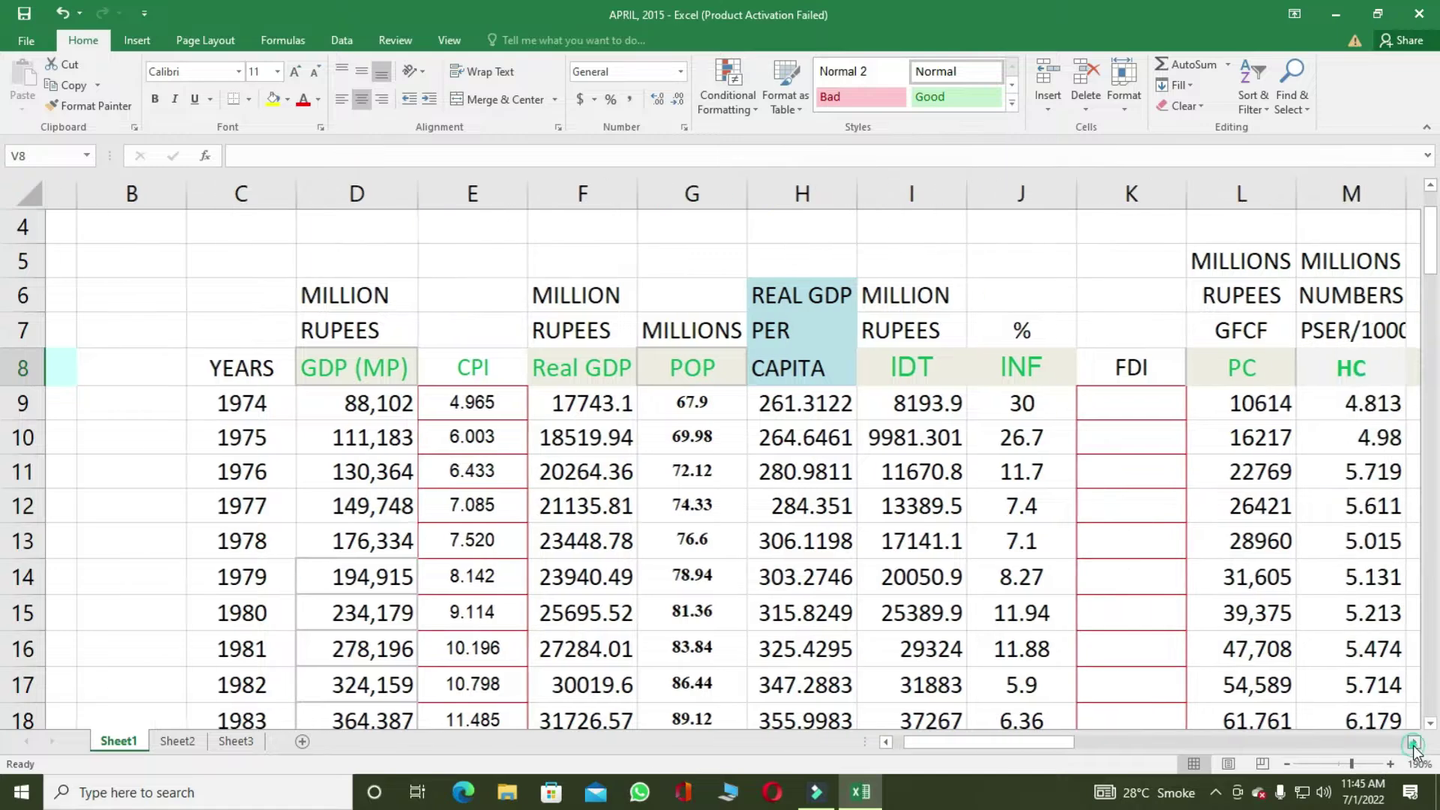
left_click(1413, 742)
left_click(1414, 742)
left_click(1413, 742)
left_click(1414, 743)
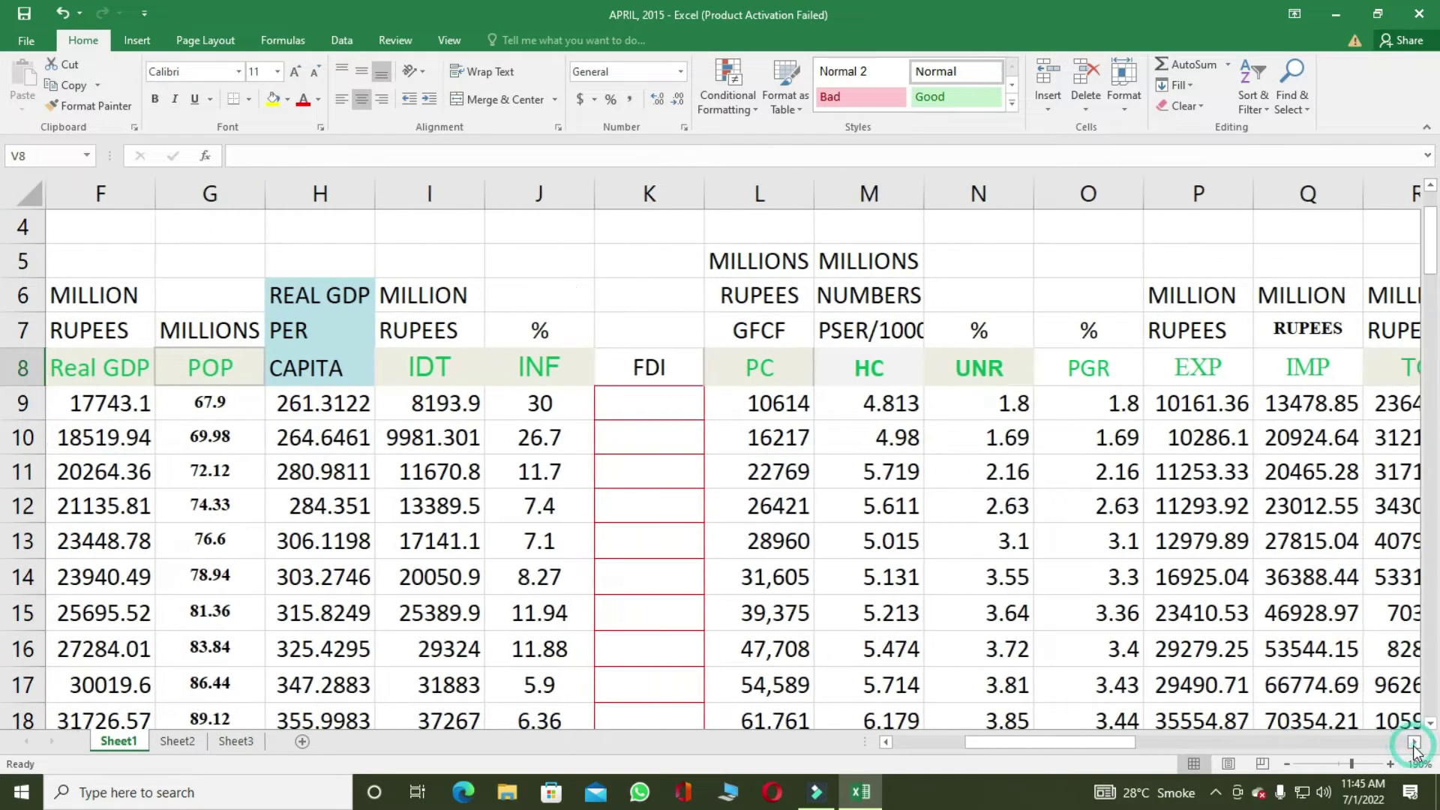
left_click(1414, 742)
left_click(1413, 742)
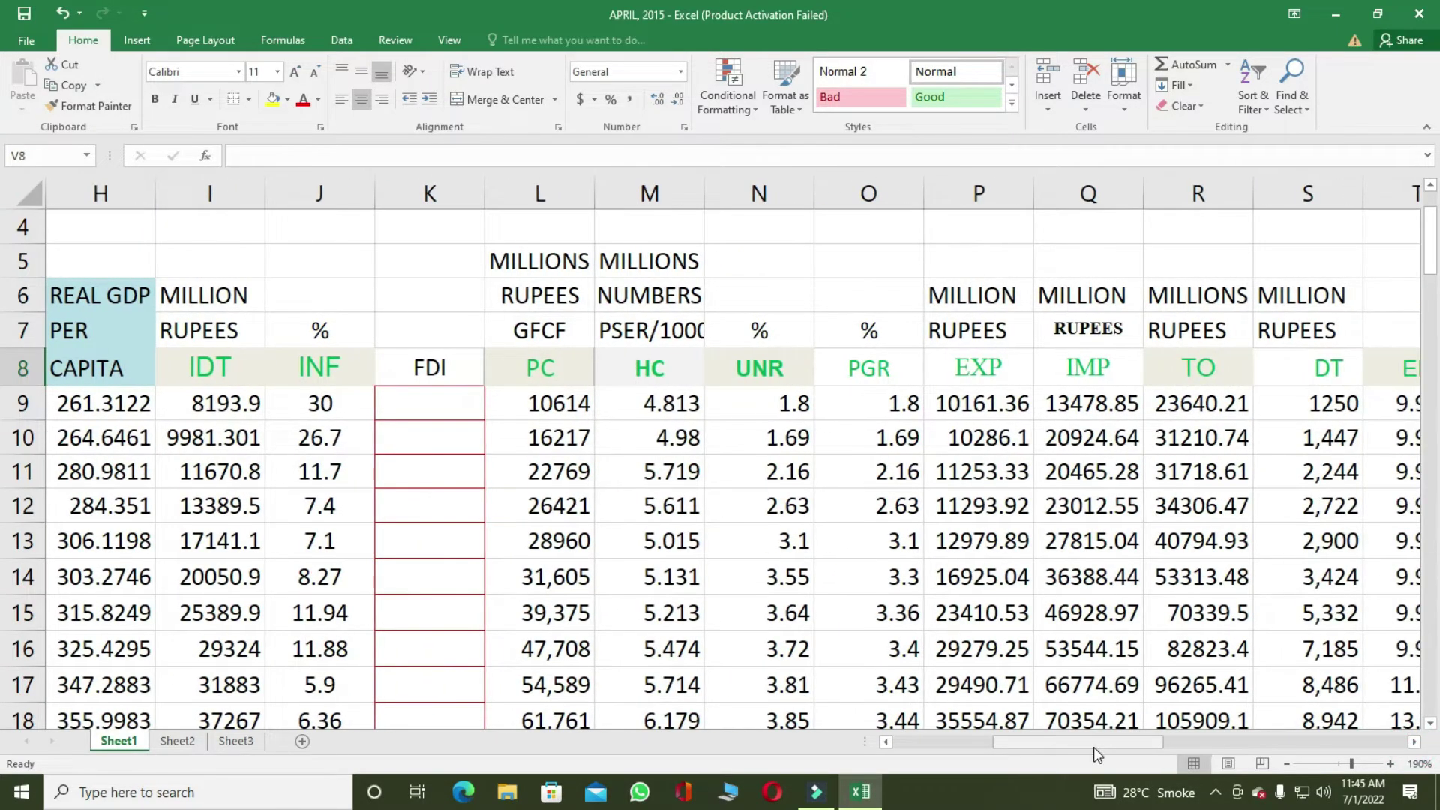
left_click_drag(1093, 747, 988, 741)
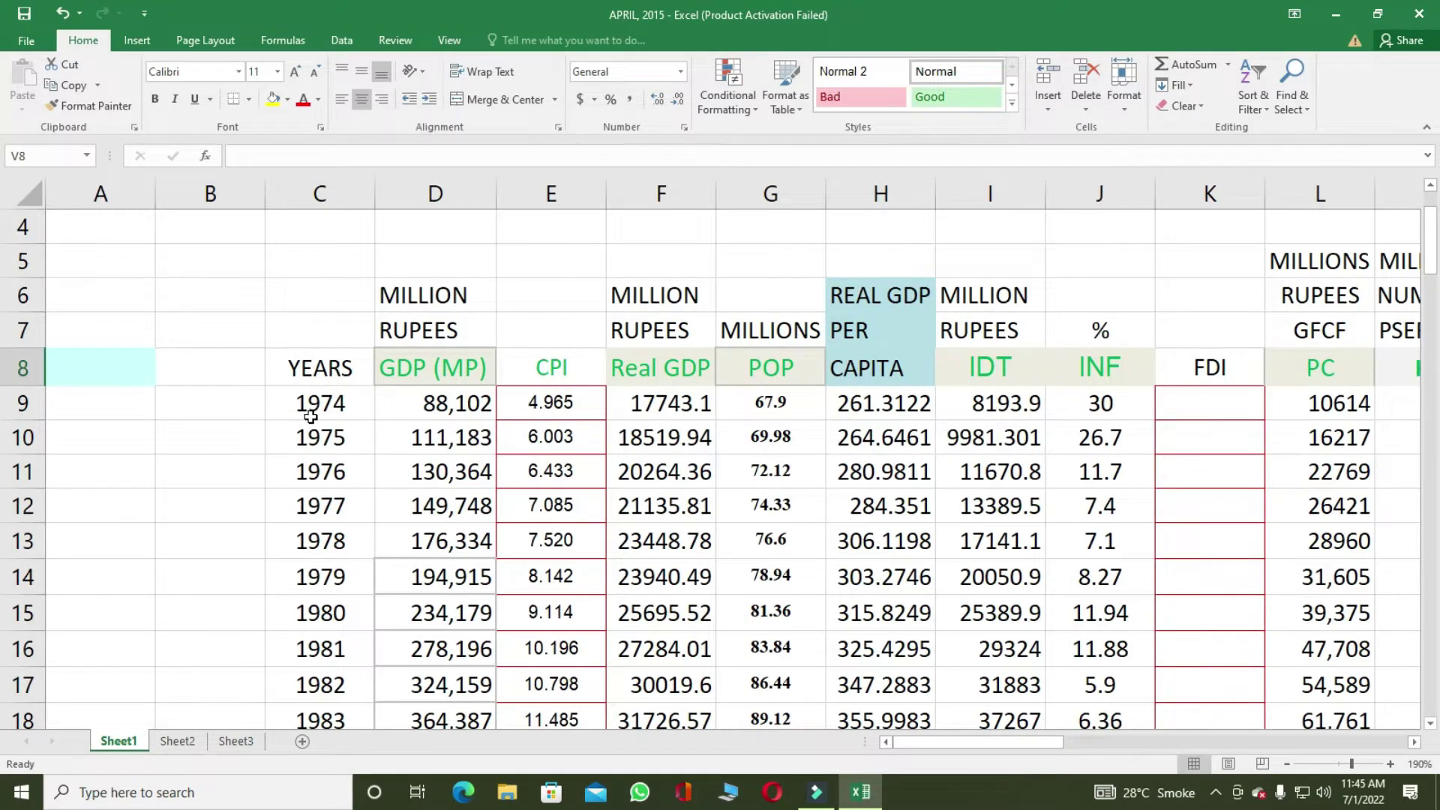
- Review the period covered by the YEARS column and the data source notes above the table on Sheet1
scroll(311, 417, "down", 11)
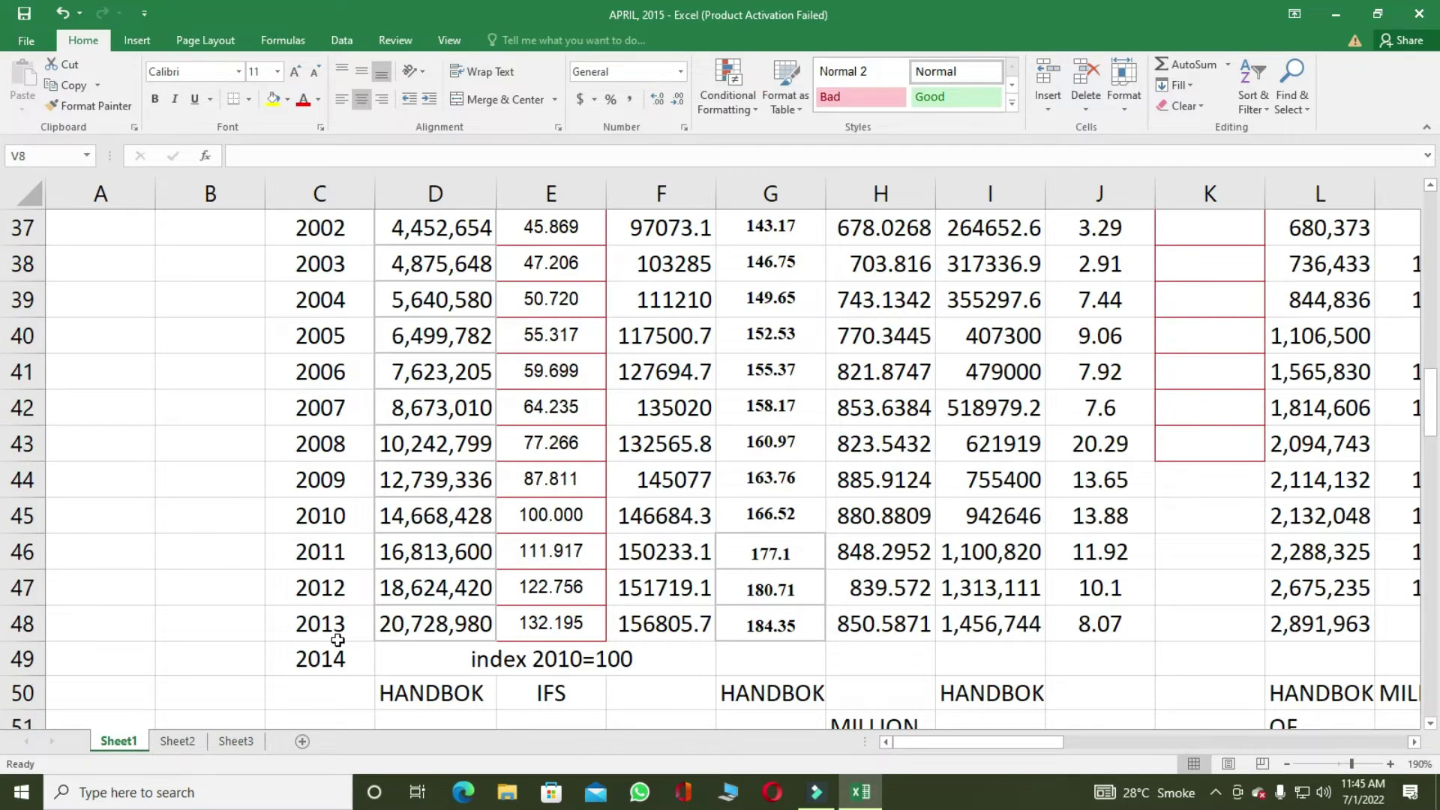
scroll(338, 639, "up", 11)
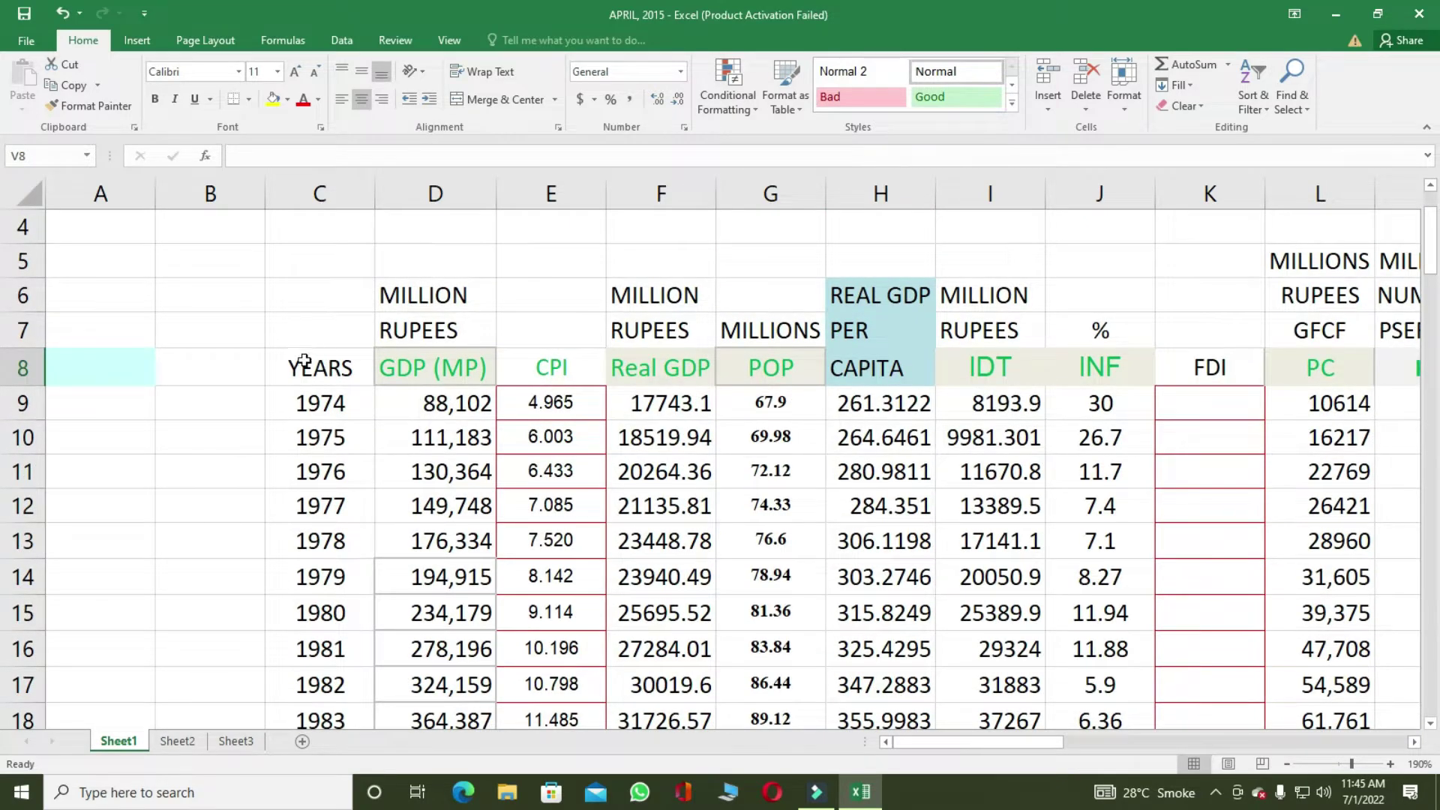
scroll(306, 380, "down", 9)
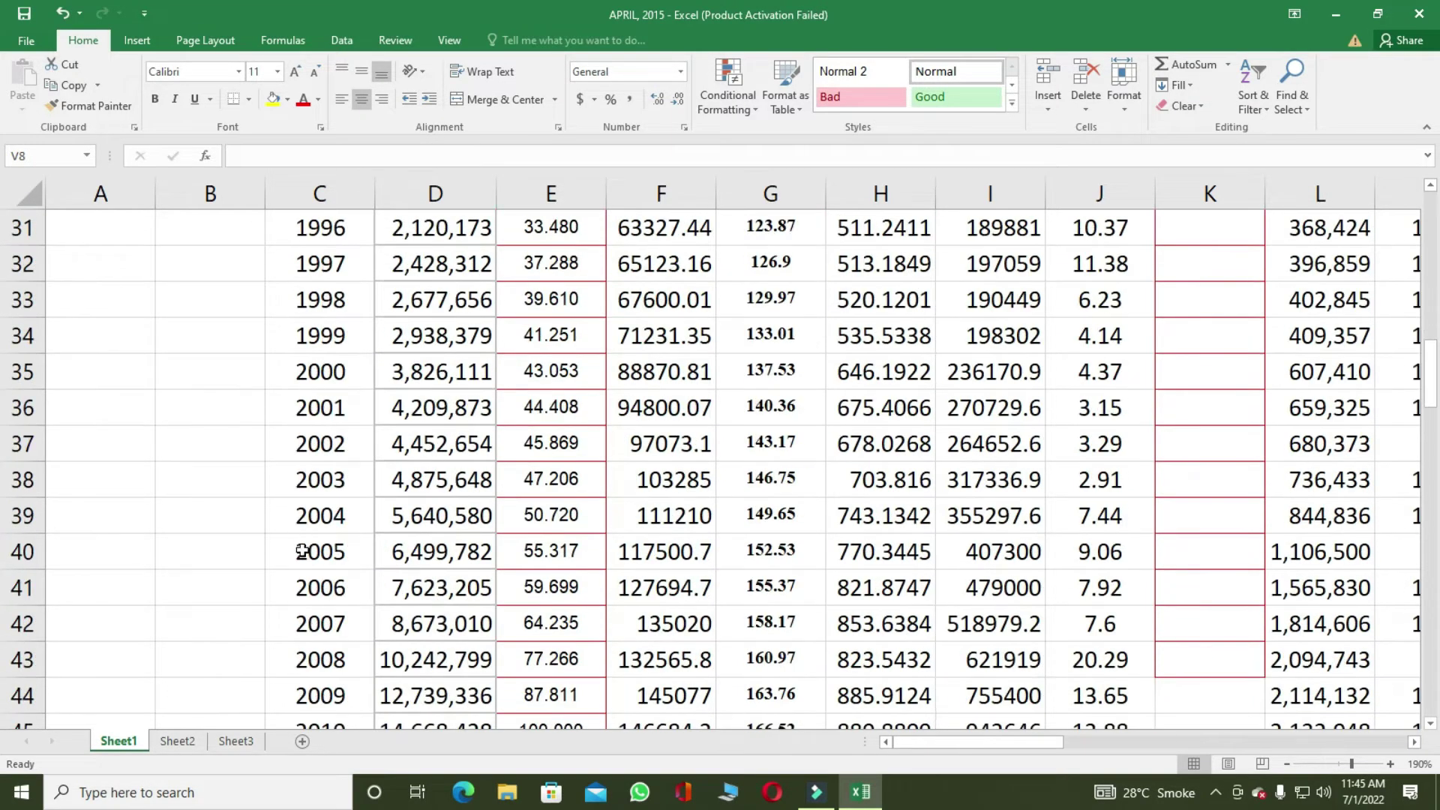
scroll(302, 547, "up", 6)
scroll(302, 551, "up", 4)
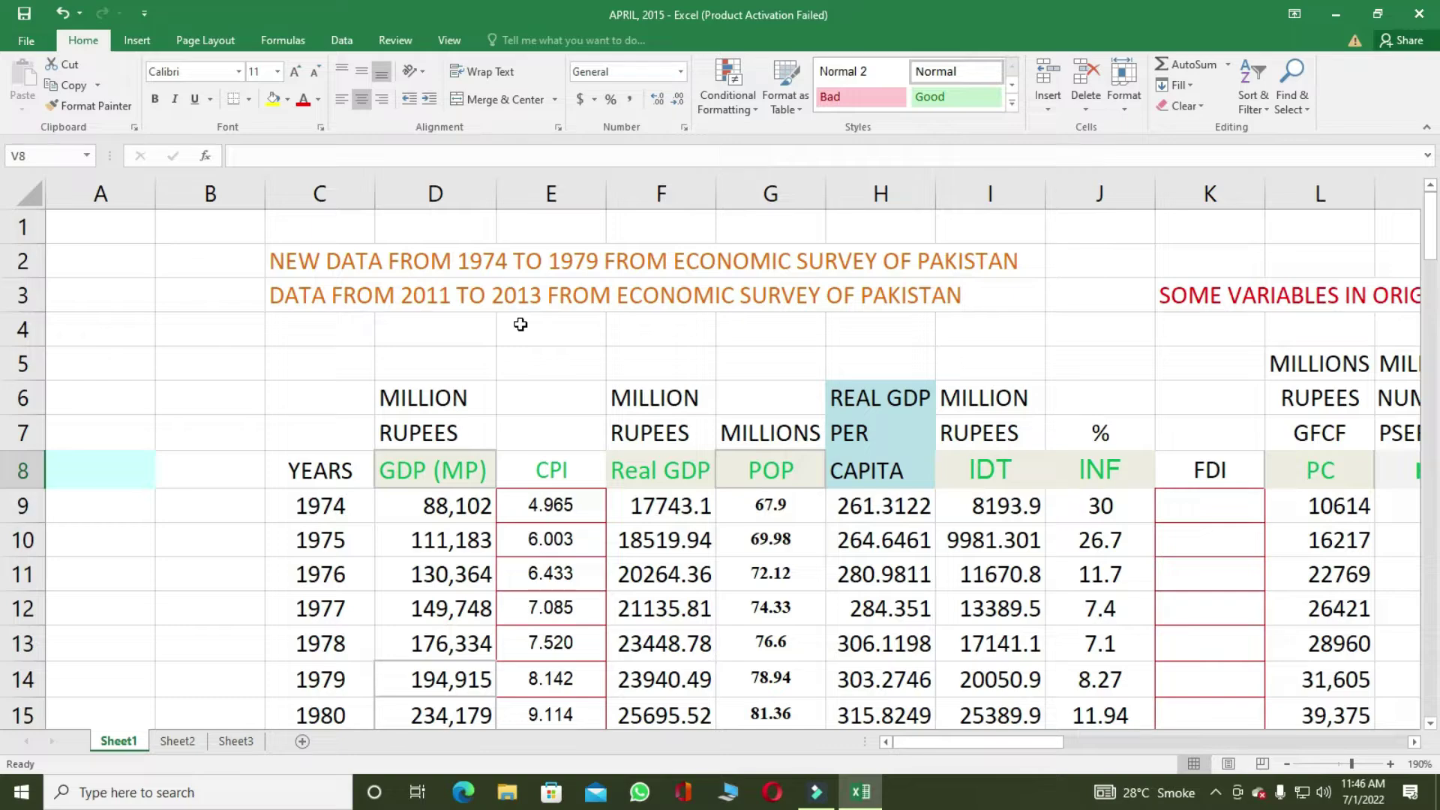
- Examine the GDP (MP) column on Sheet1, checking its unit heading and the source note beneath the data
scroll(520, 324, "down", 13)
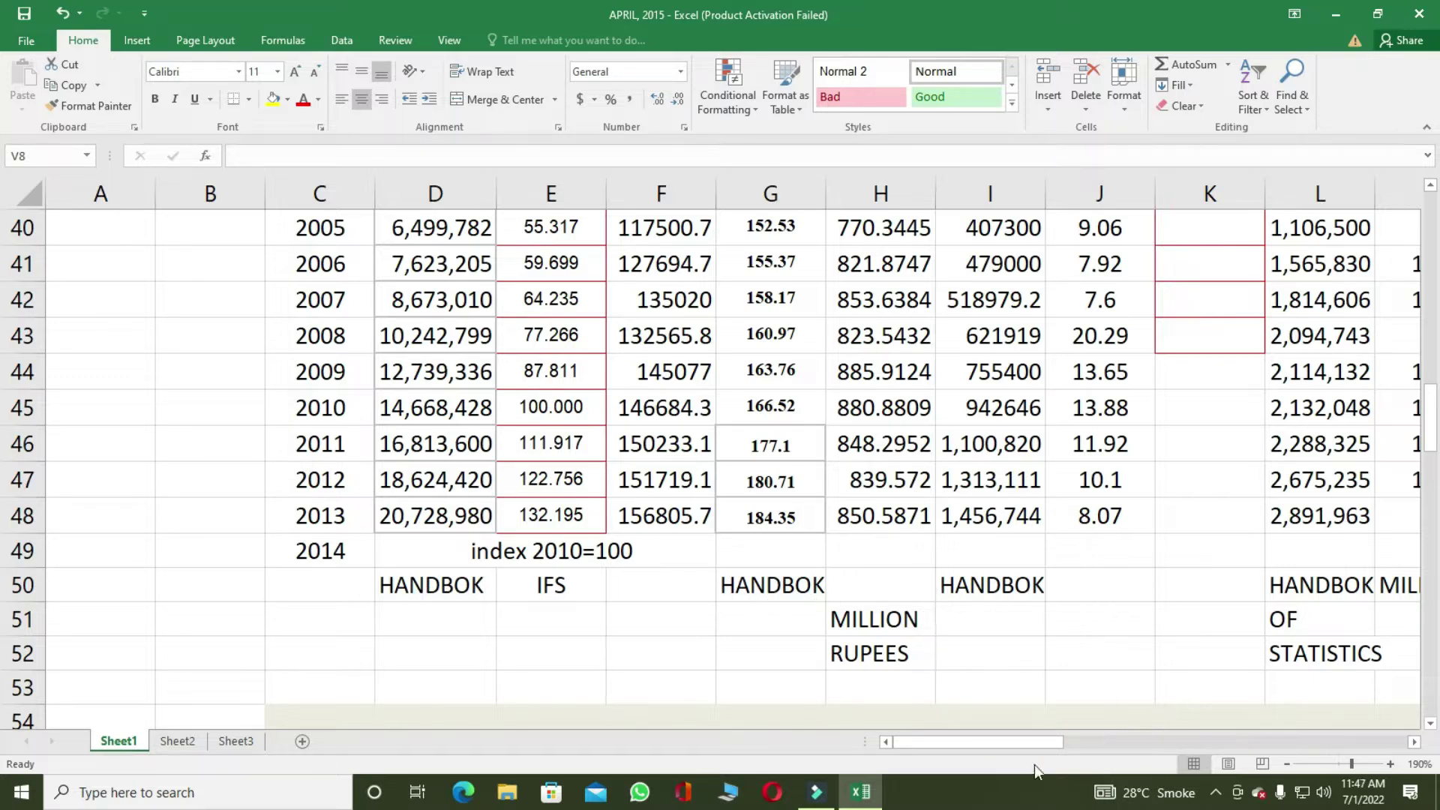
left_click_drag(1024, 740, 988, 721)
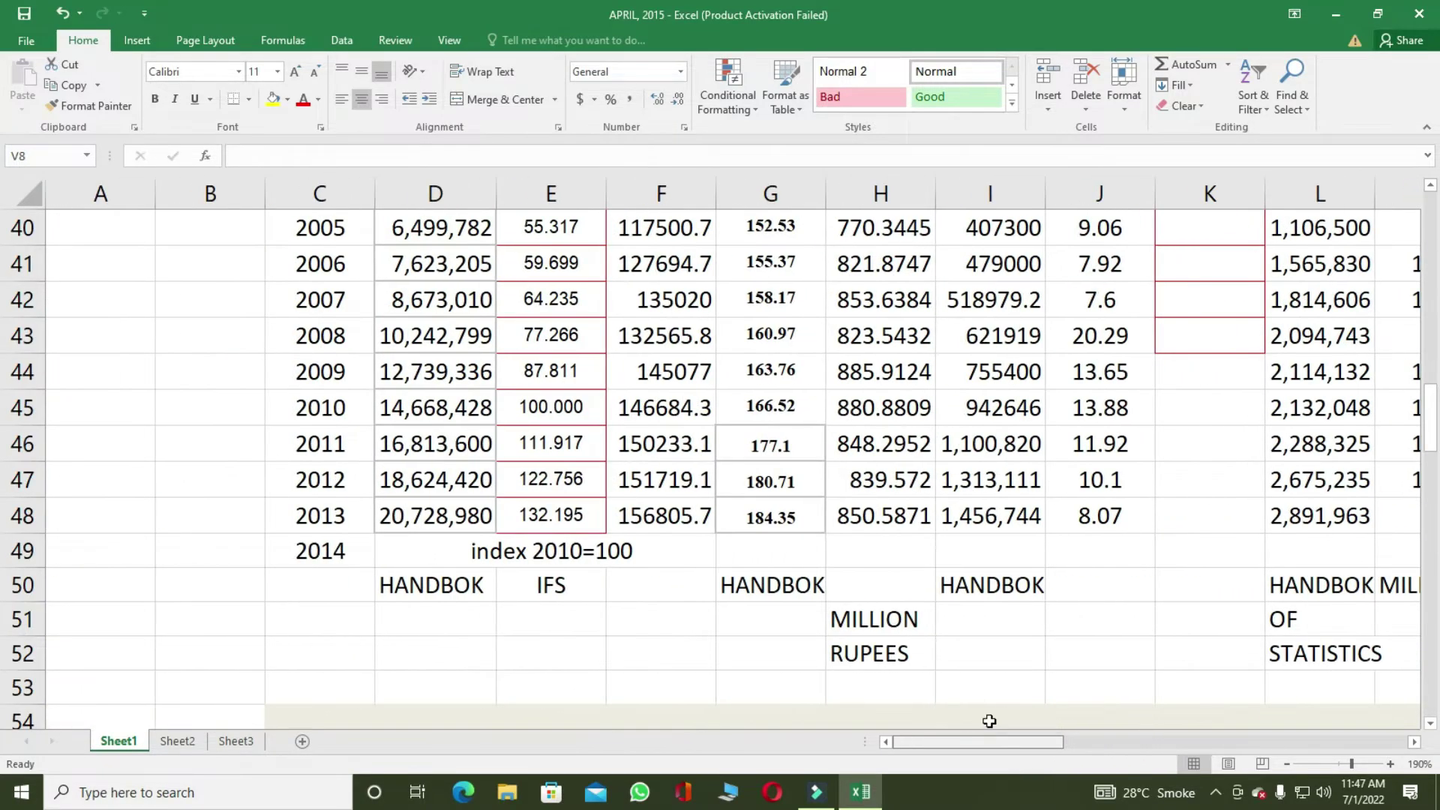
scroll(696, 576, "up", 13)
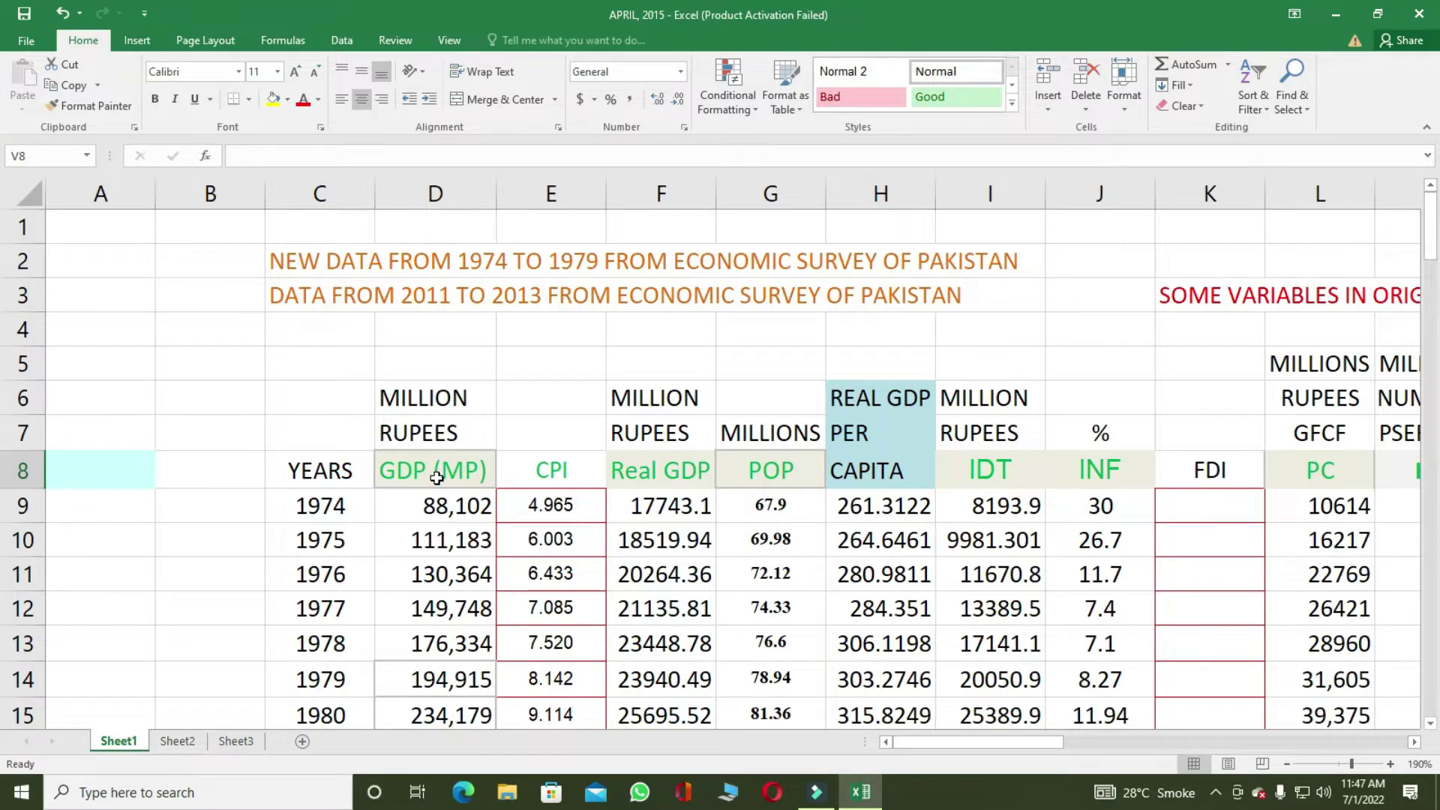
scroll(437, 472, "down", 1)
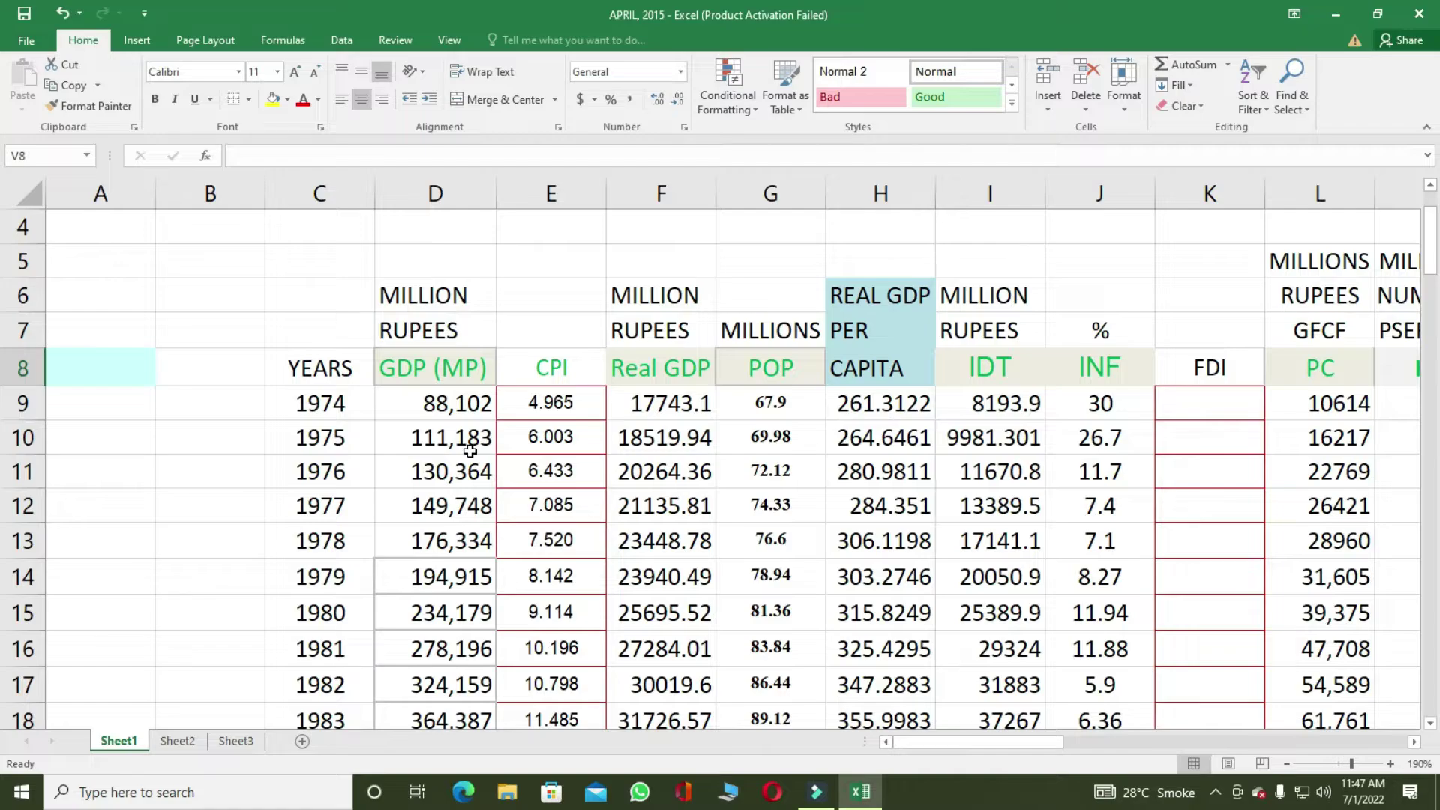
scroll(469, 450, "down", 12)
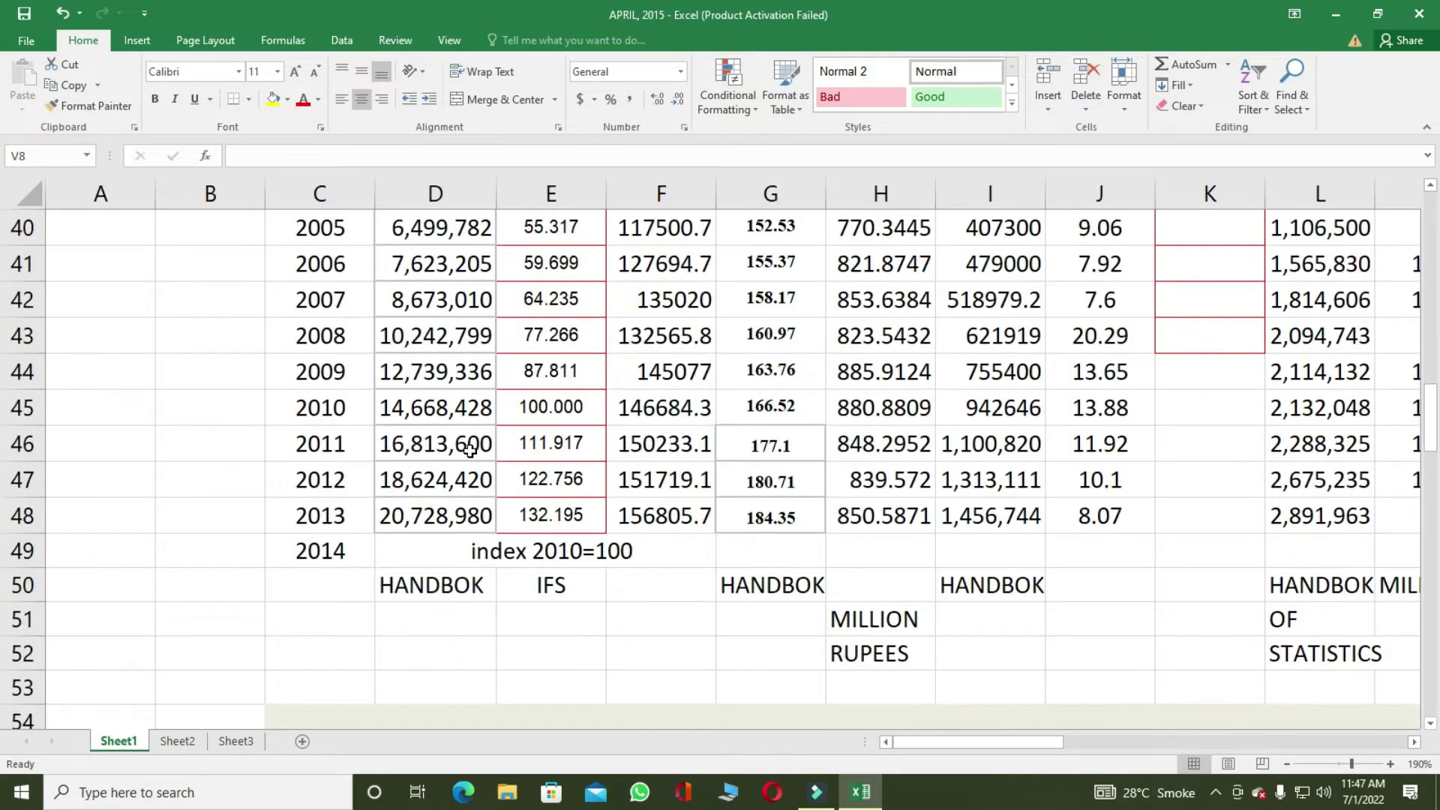
scroll(469, 450, "up", 13)
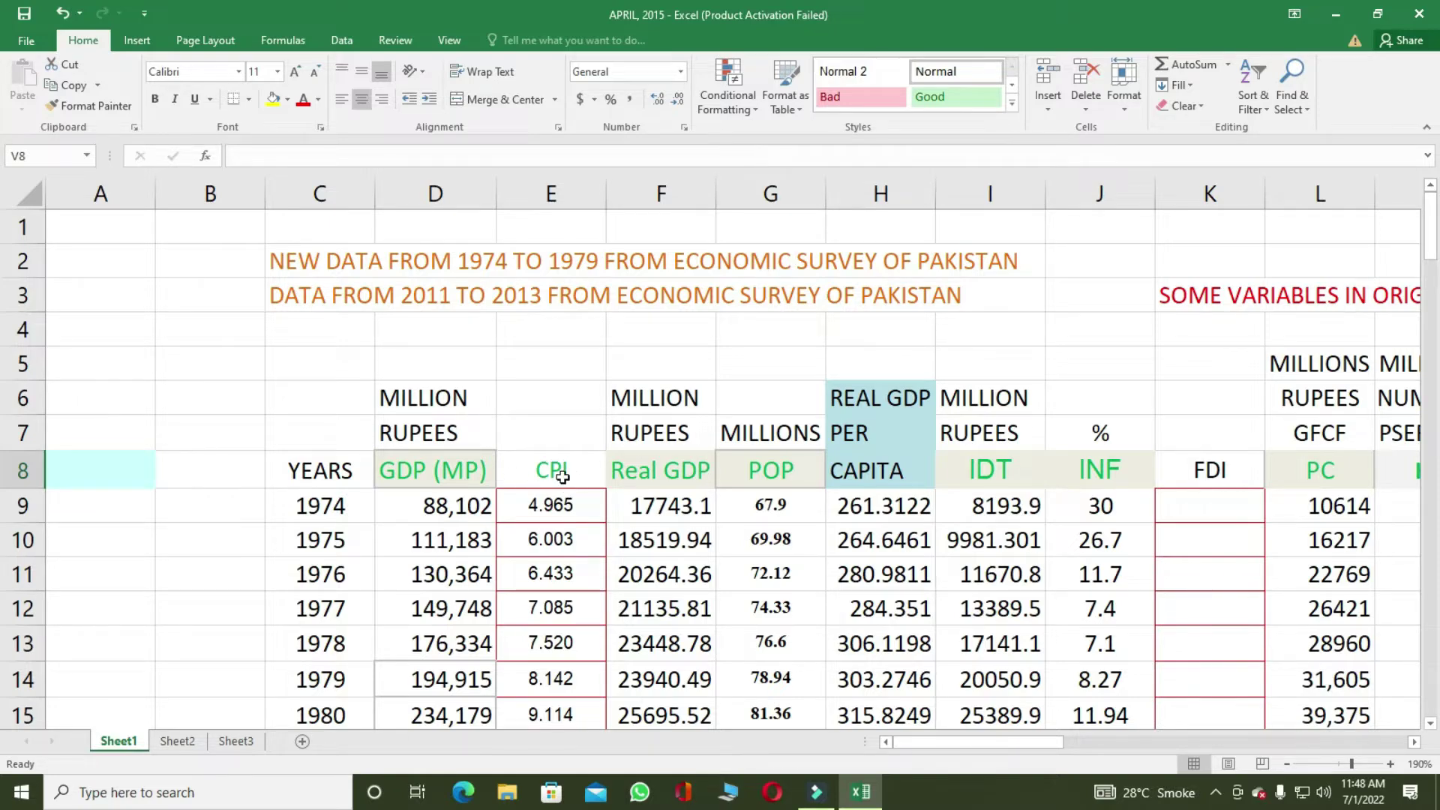
- Examine the CPI column on Sheet1, including the index base year and source note below it
scroll(563, 474, "down", 1)
scroll(563, 474, "down", 7)
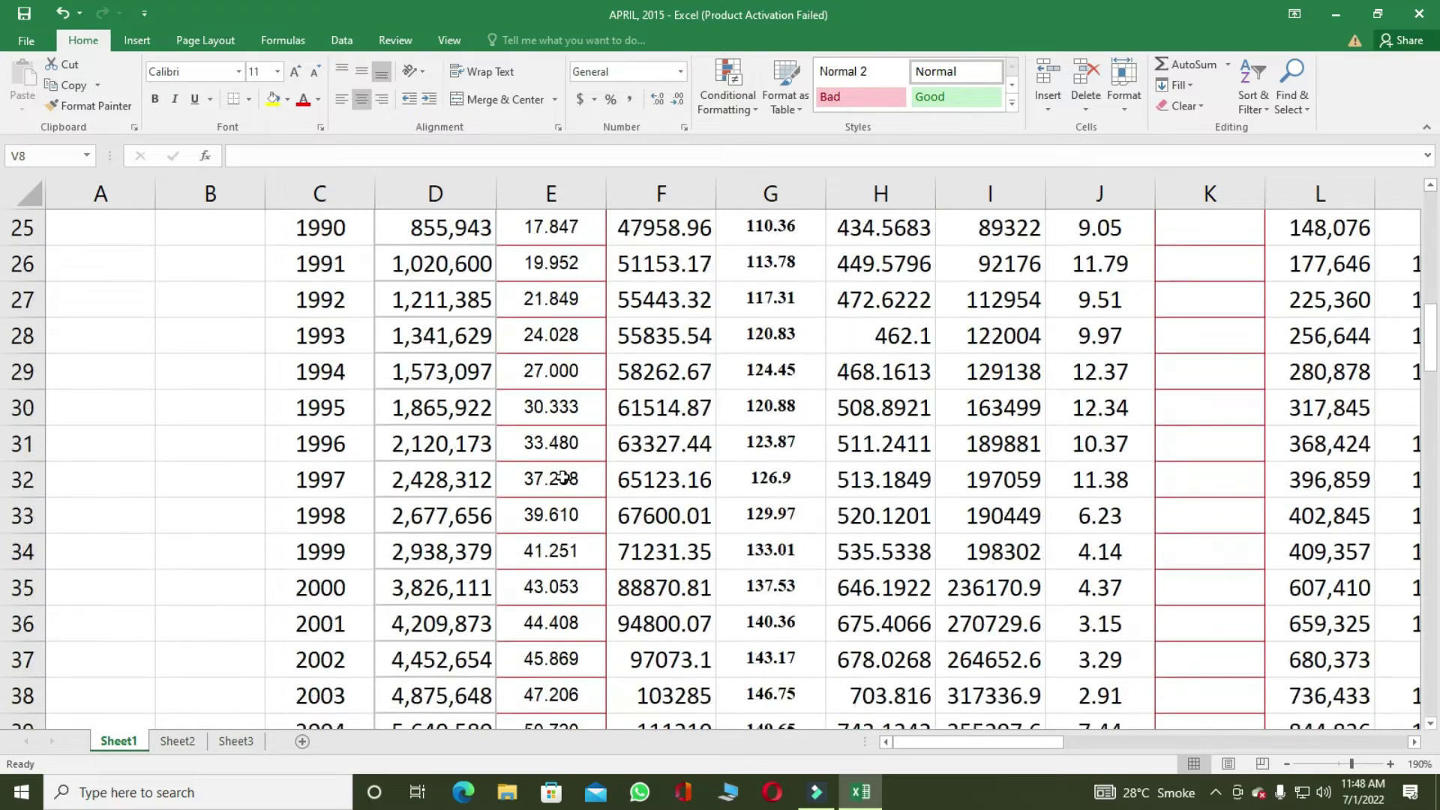
scroll(563, 473, "up", 5)
scroll(563, 477, "up", 3)
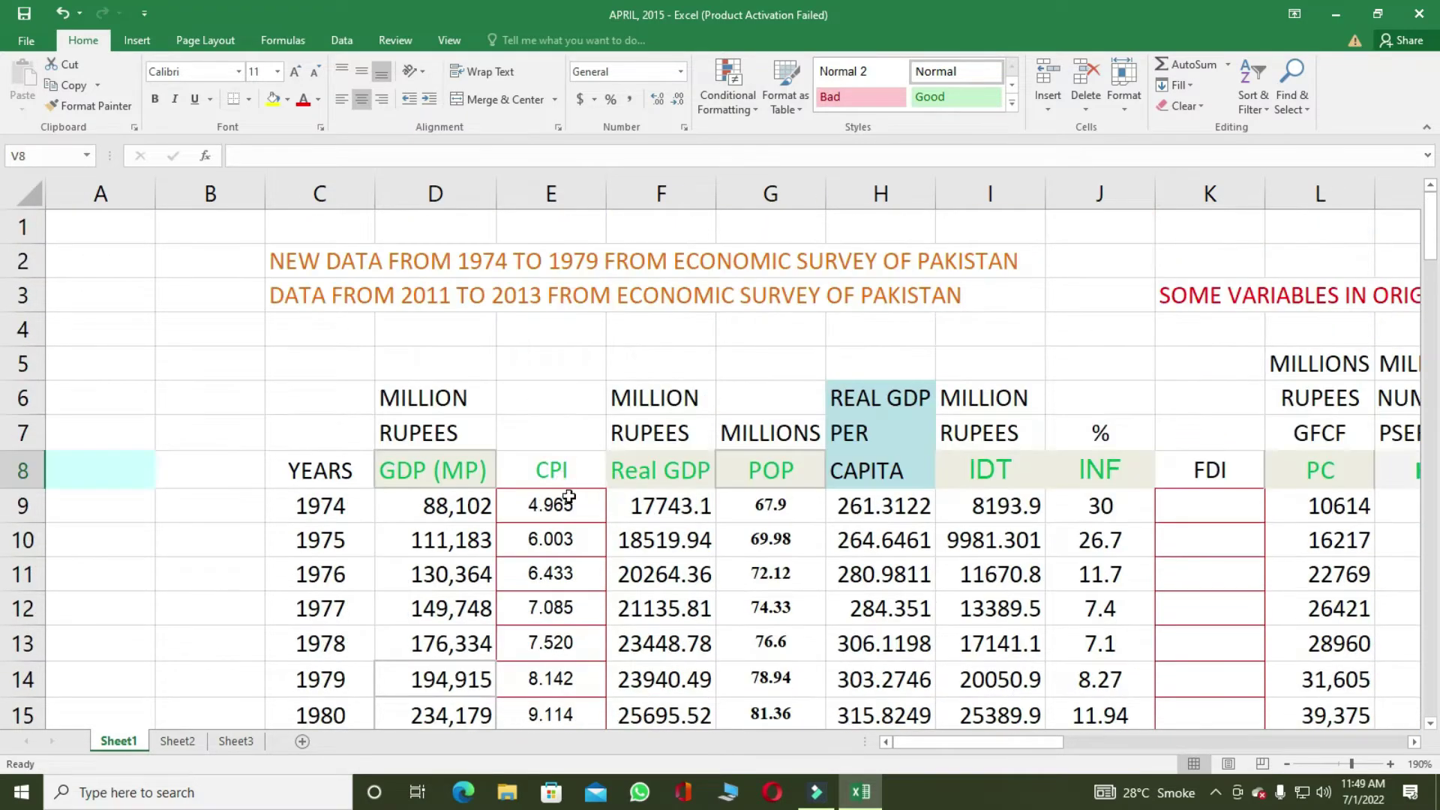
scroll(576, 517, "down", 12)
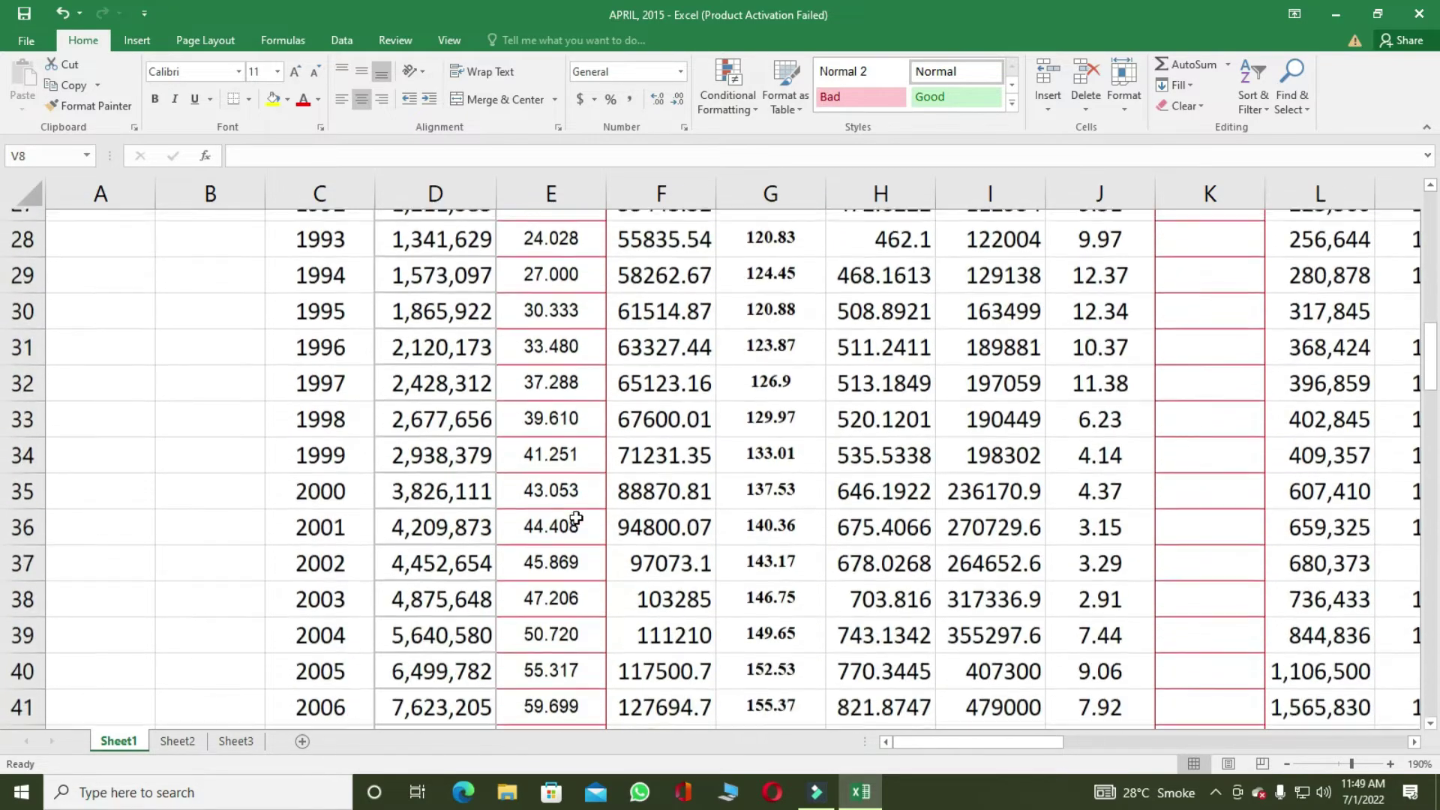
scroll(575, 516, "down", 2)
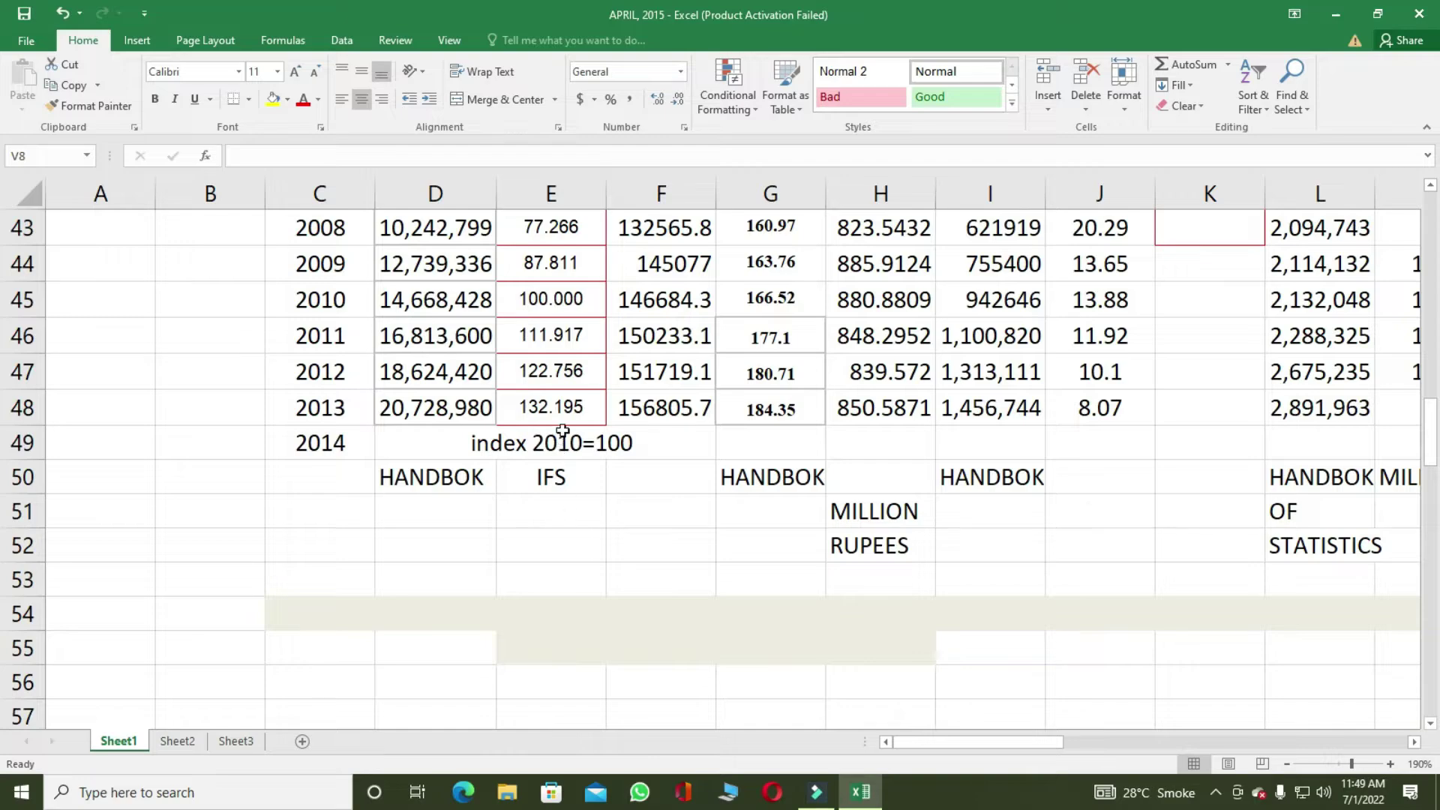
scroll(563, 430, "up", 3)
scroll(563, 430, "up", 9)
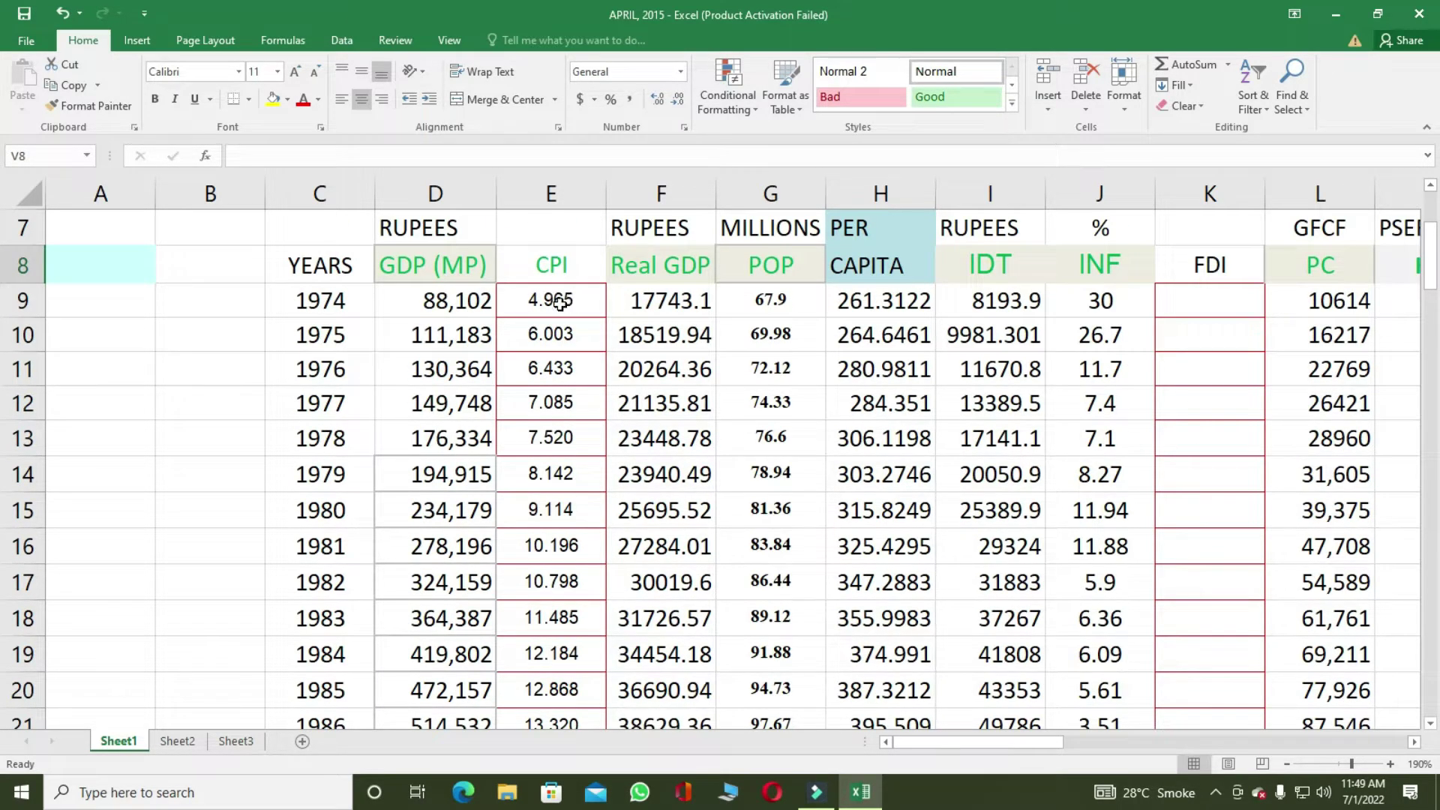
- Check the source note beneath the POP column on Sheet1
scroll(559, 302, "up", 1)
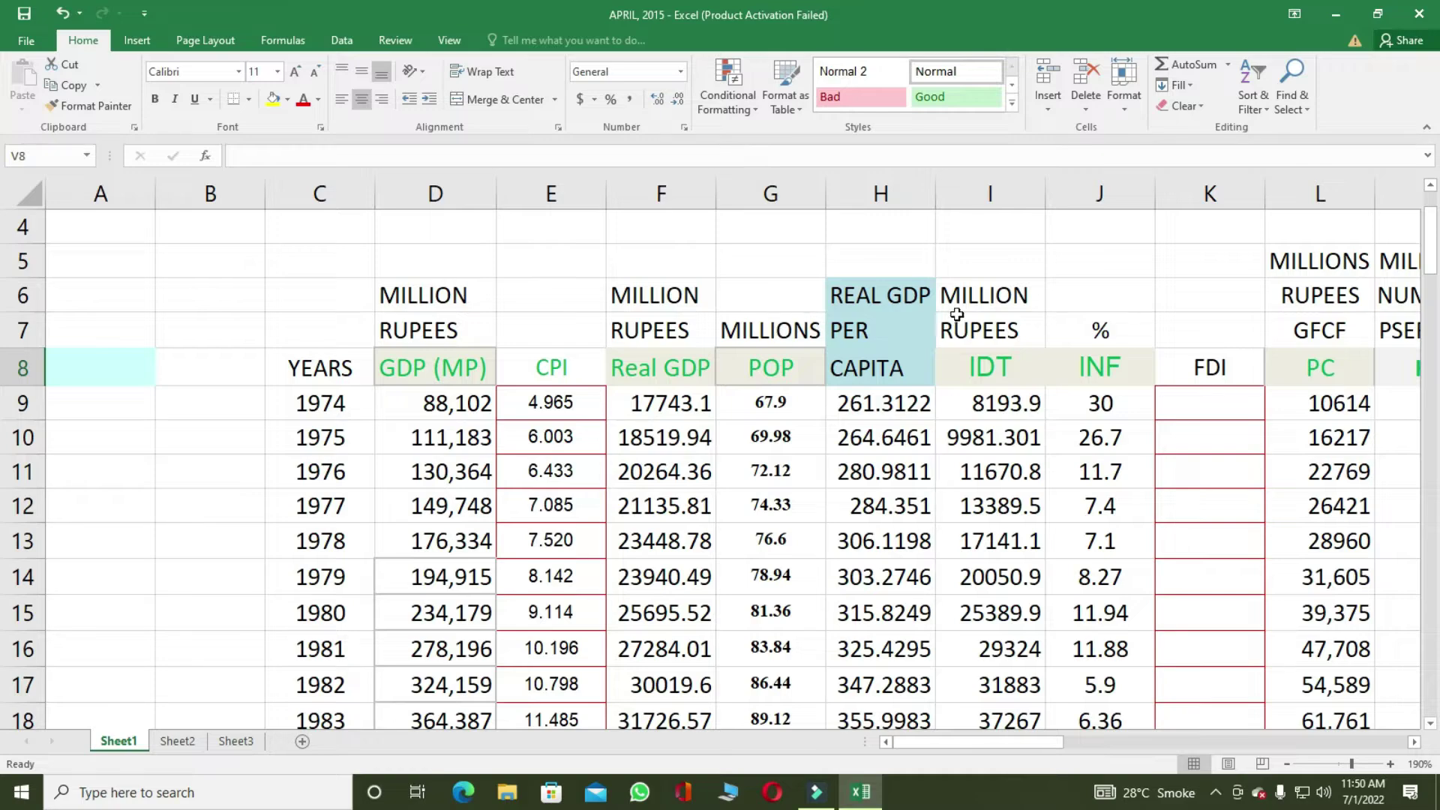
scroll(779, 381, "down", 14)
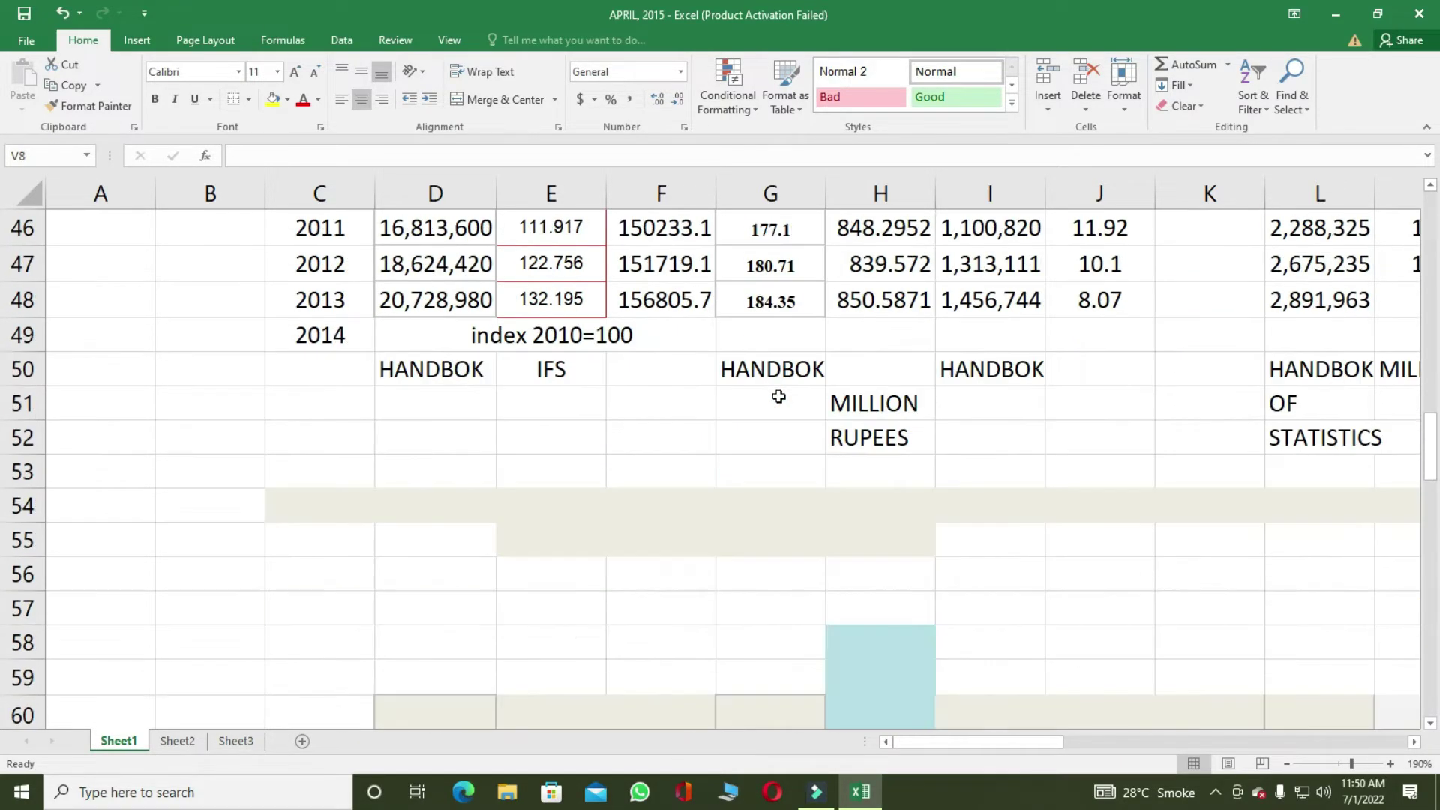
scroll(778, 396, "up", 1)
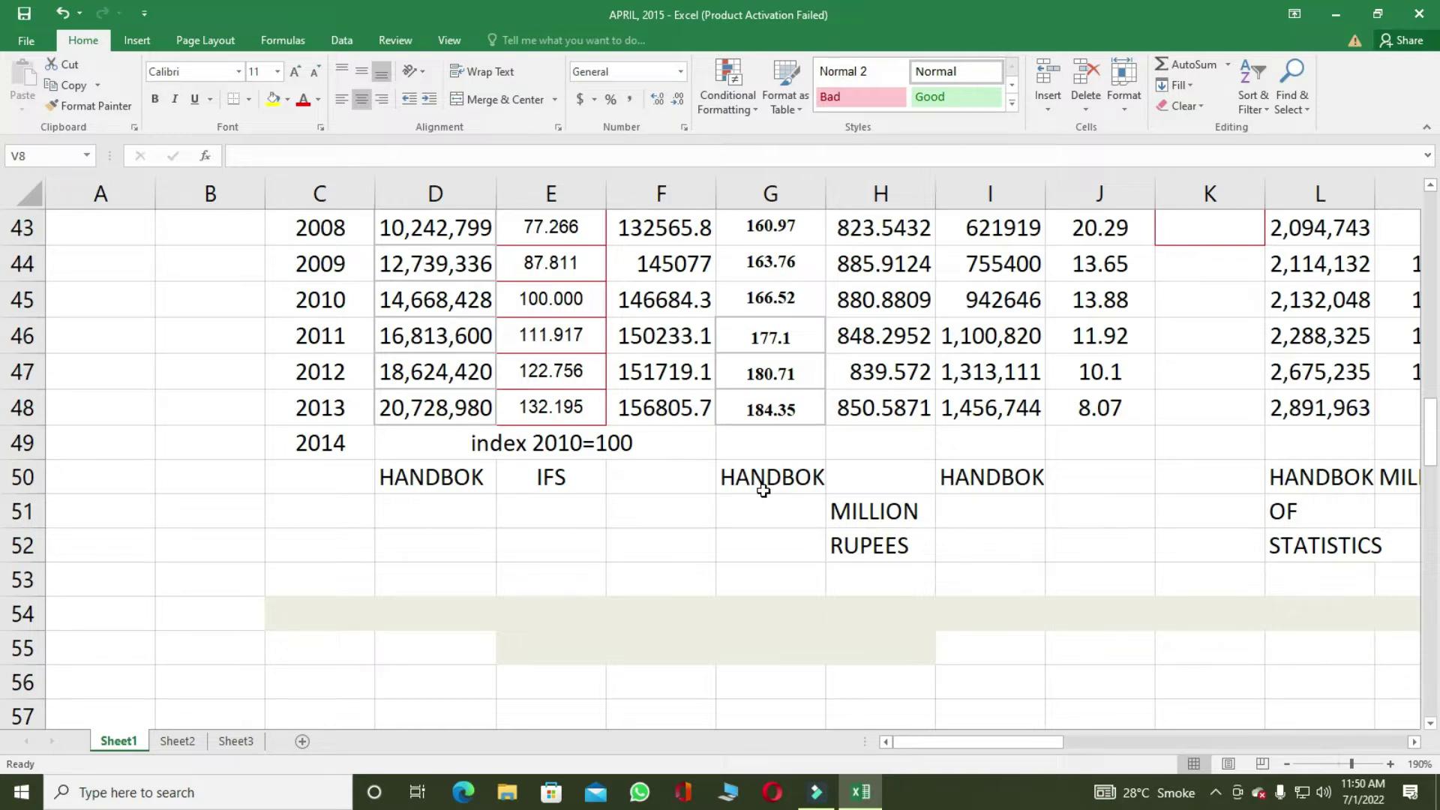
- Check the unit heading of the POP column on Sheet1 against its first yearly values
scroll(763, 491, "up", 11)
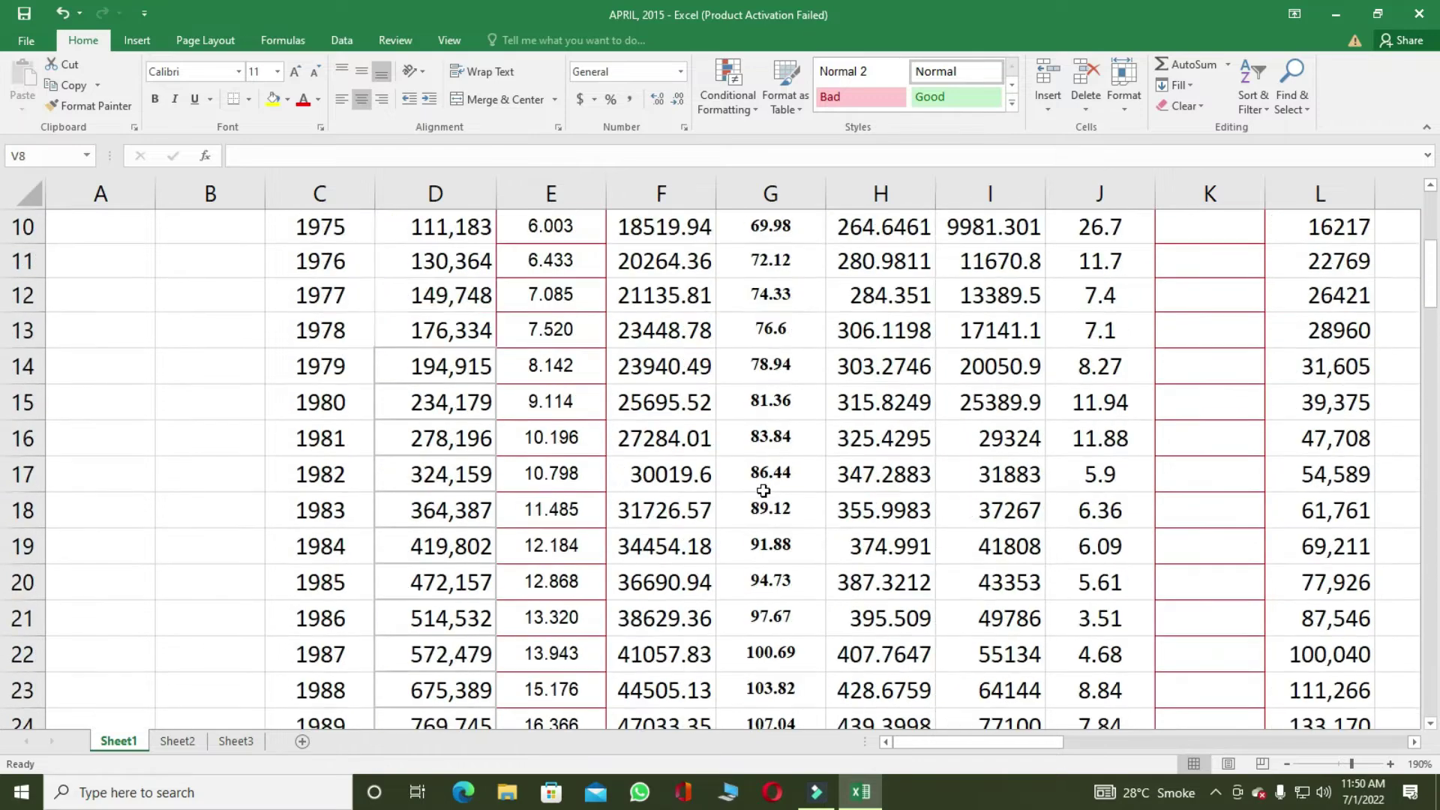
scroll(764, 491, "up", 3)
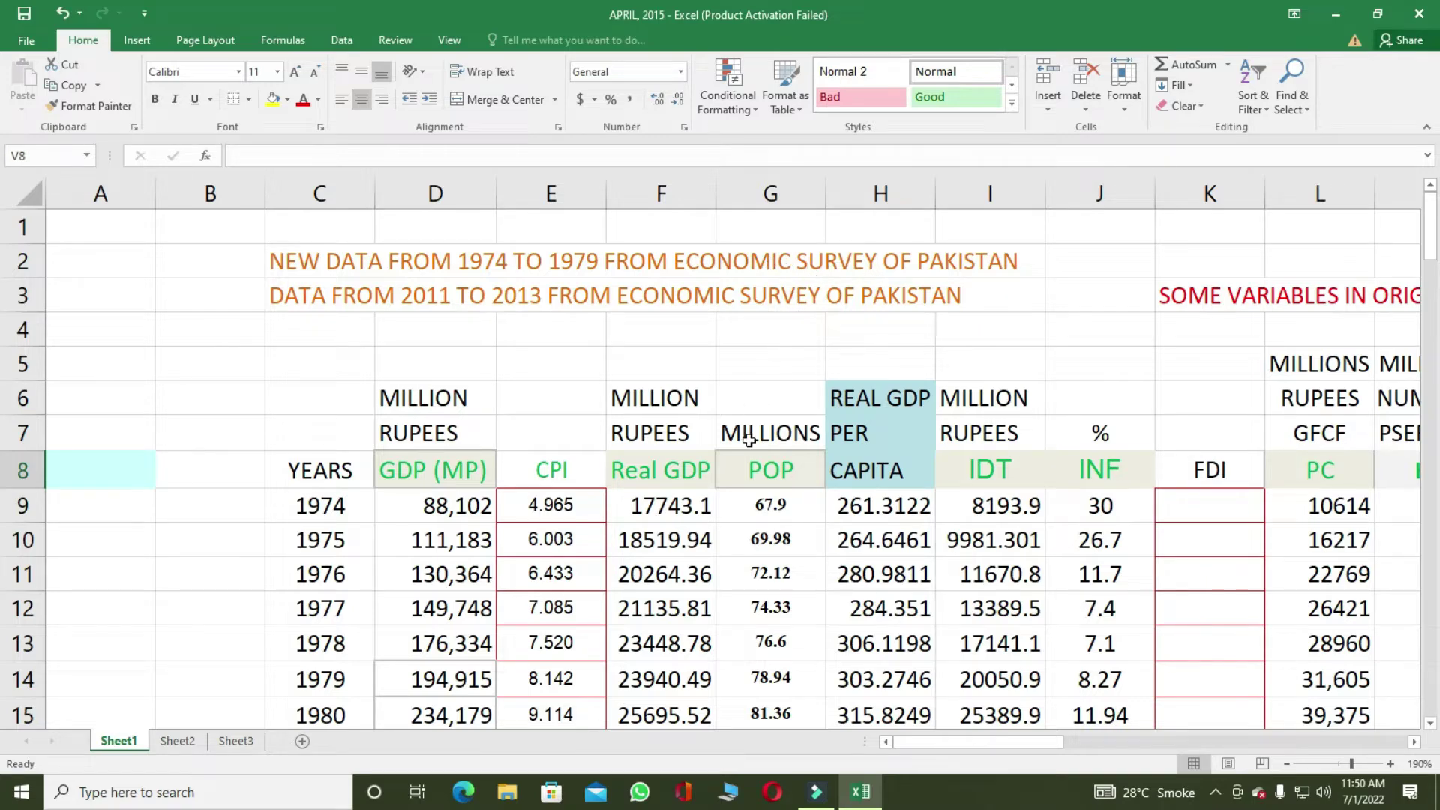
scroll(747, 440, "down", 1)
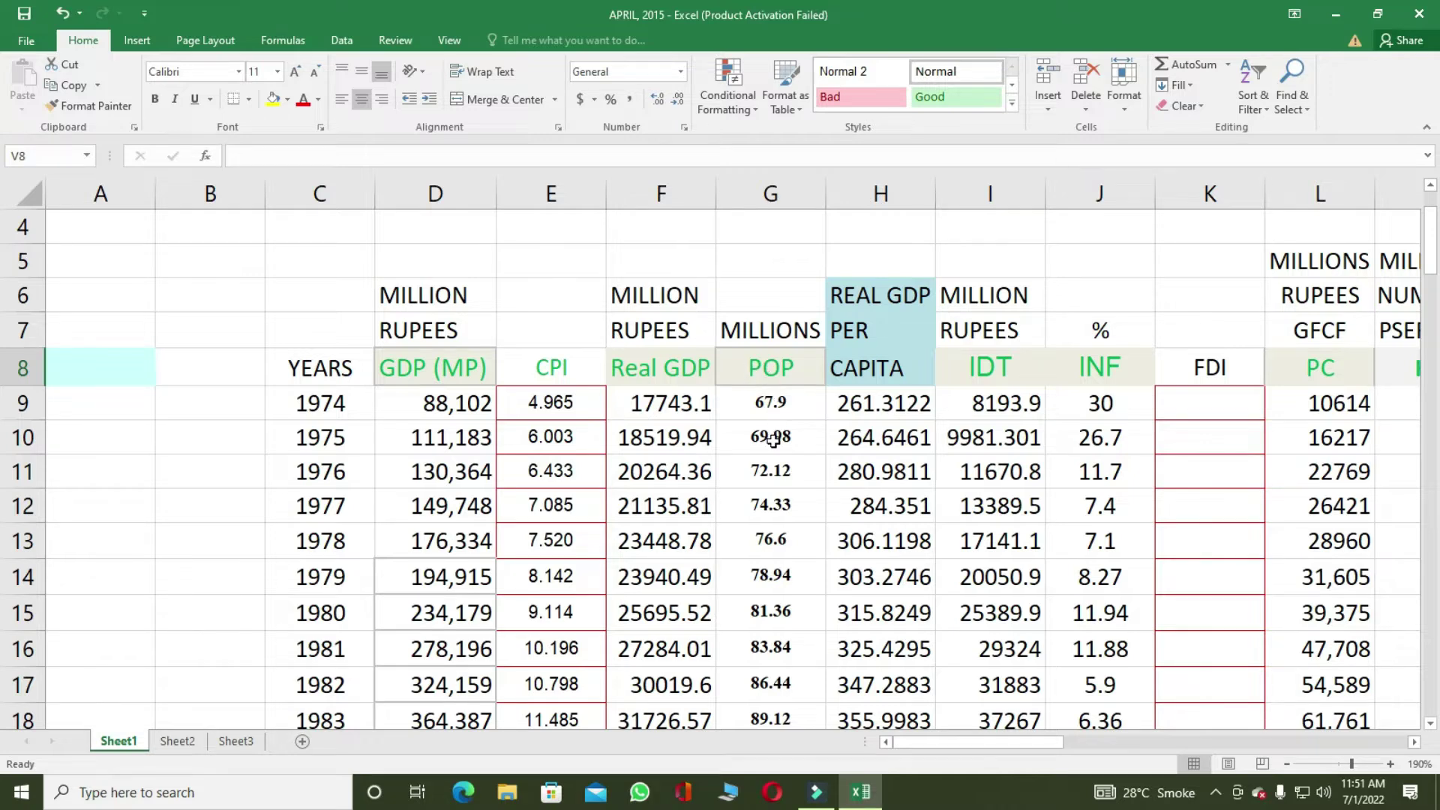
- Examine the Real GDP per capita and IDT columns on Sheet1 through the yearly values
scroll(773, 440, "down", 1)
scroll(773, 440, "up", 1)
scroll(992, 429, "down", 2)
scroll(992, 429, "down", 9)
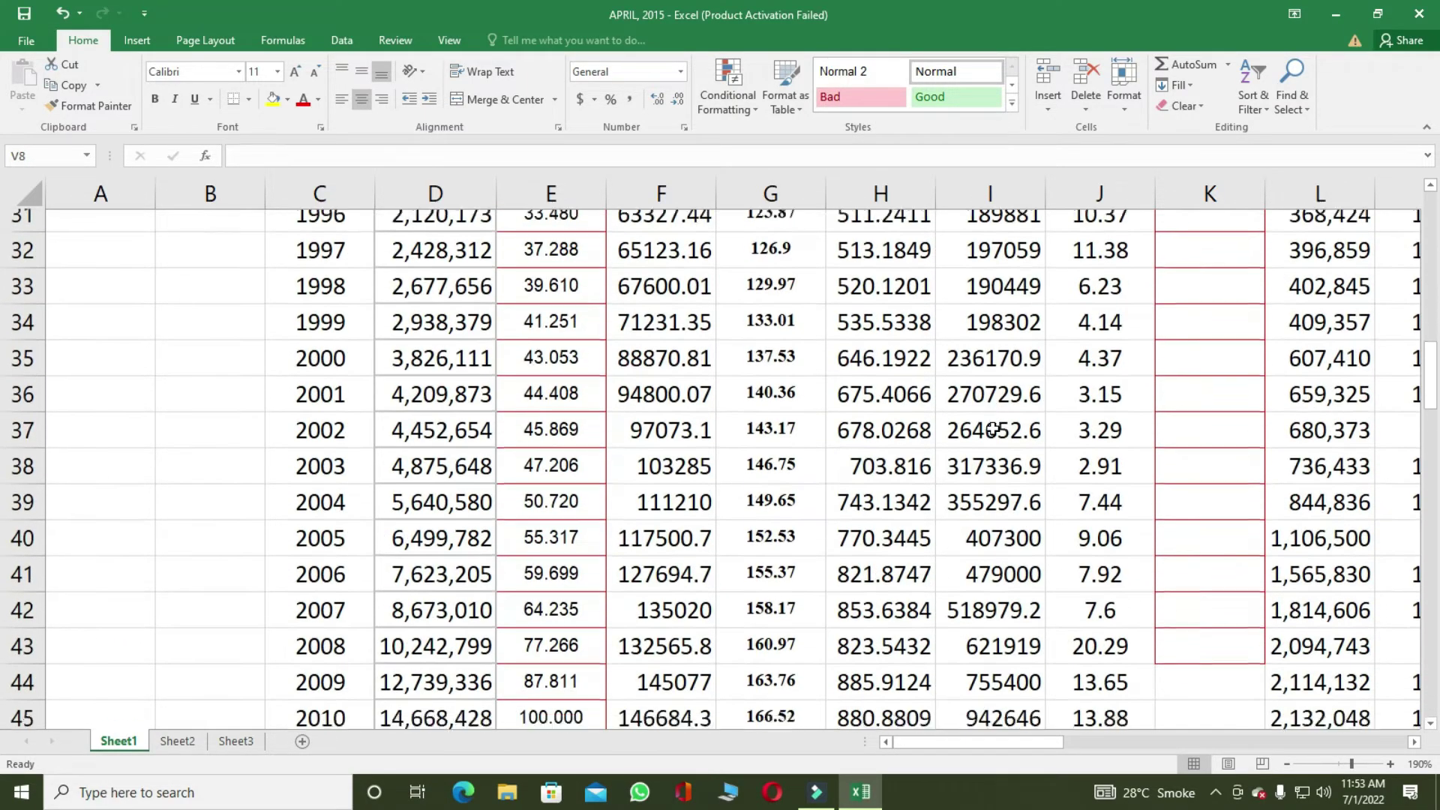
- Examine the INF column on Sheet1, checking its percentage heading and yearly values
scroll(993, 429, "up", 12)
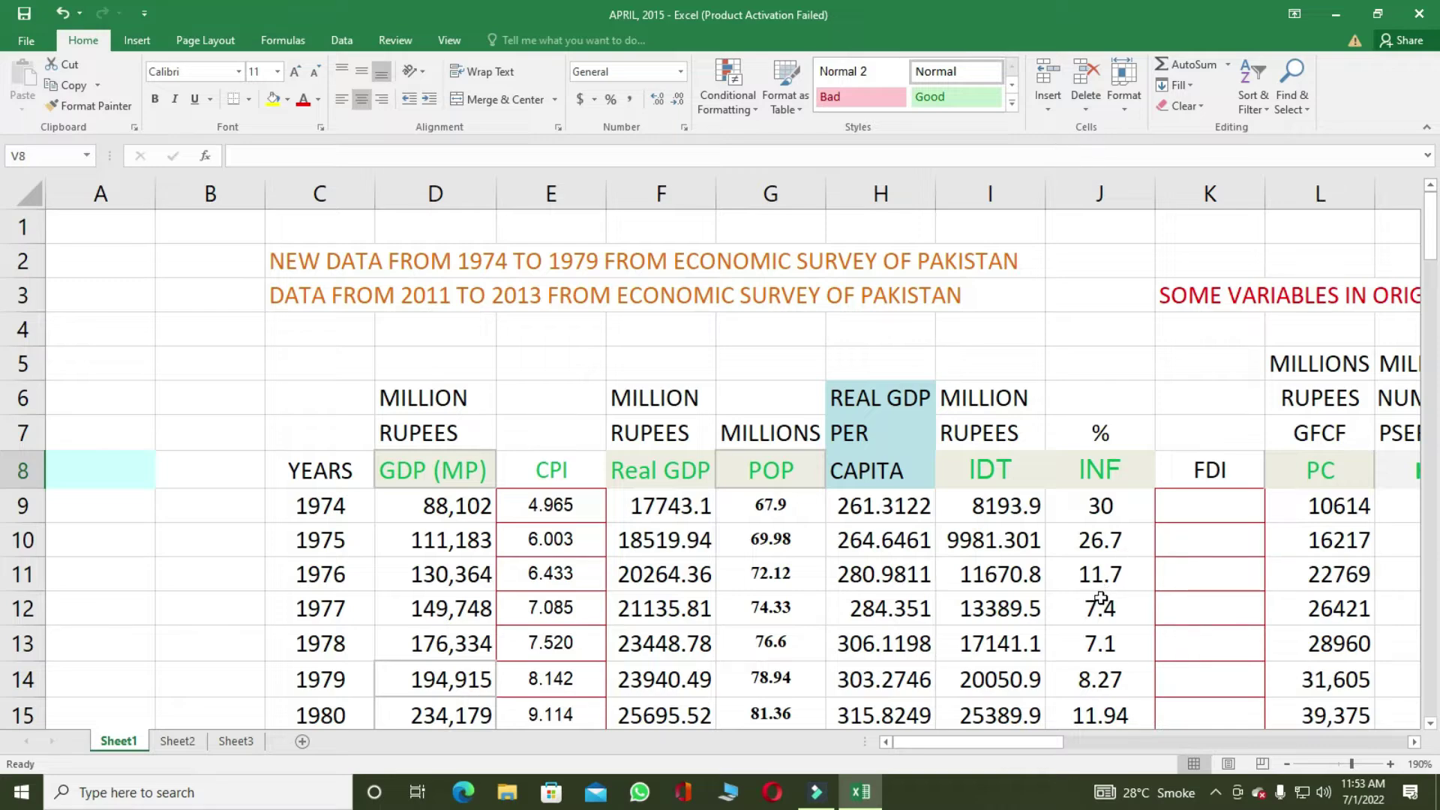
scroll(1115, 528, "down", 7)
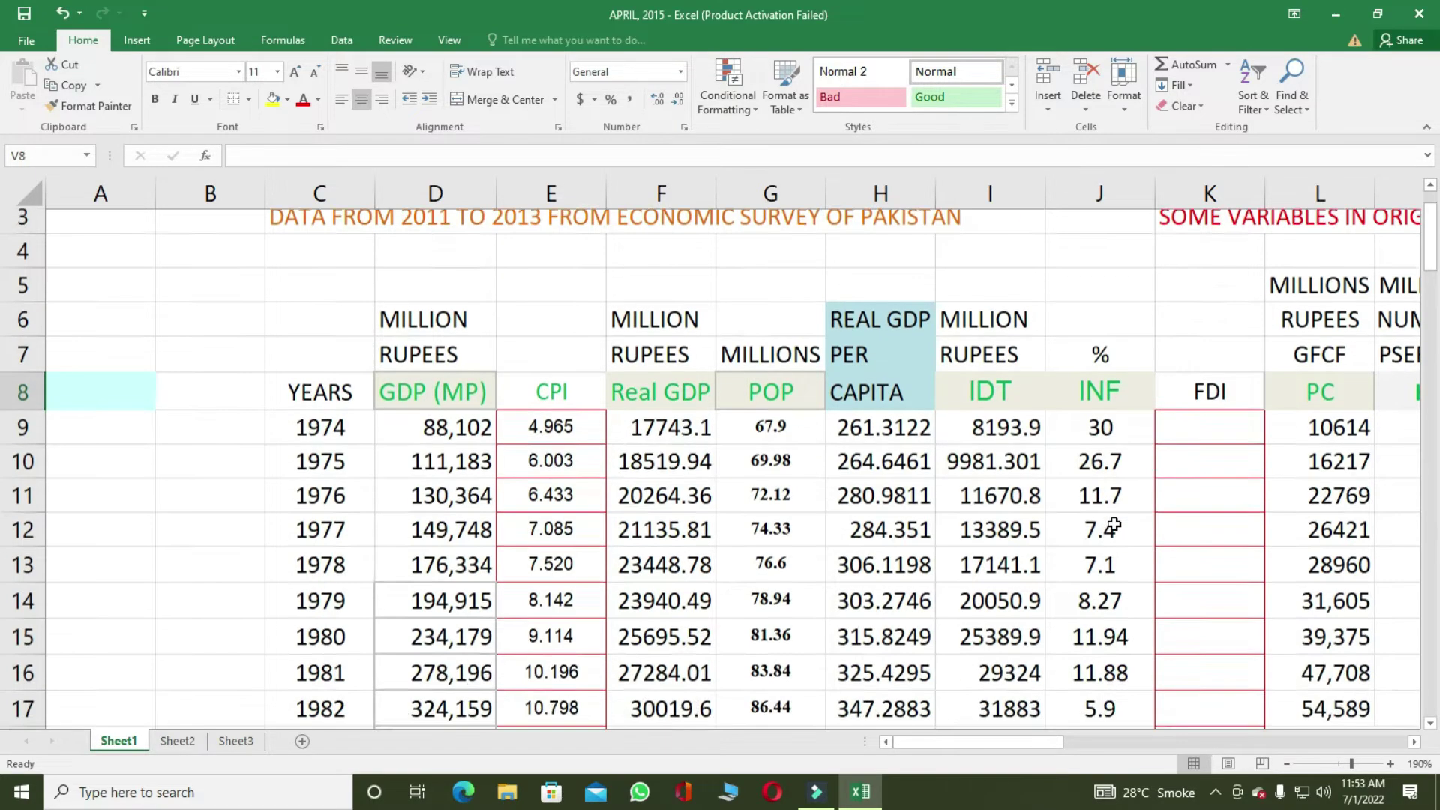
scroll(1115, 523, "down", 3)
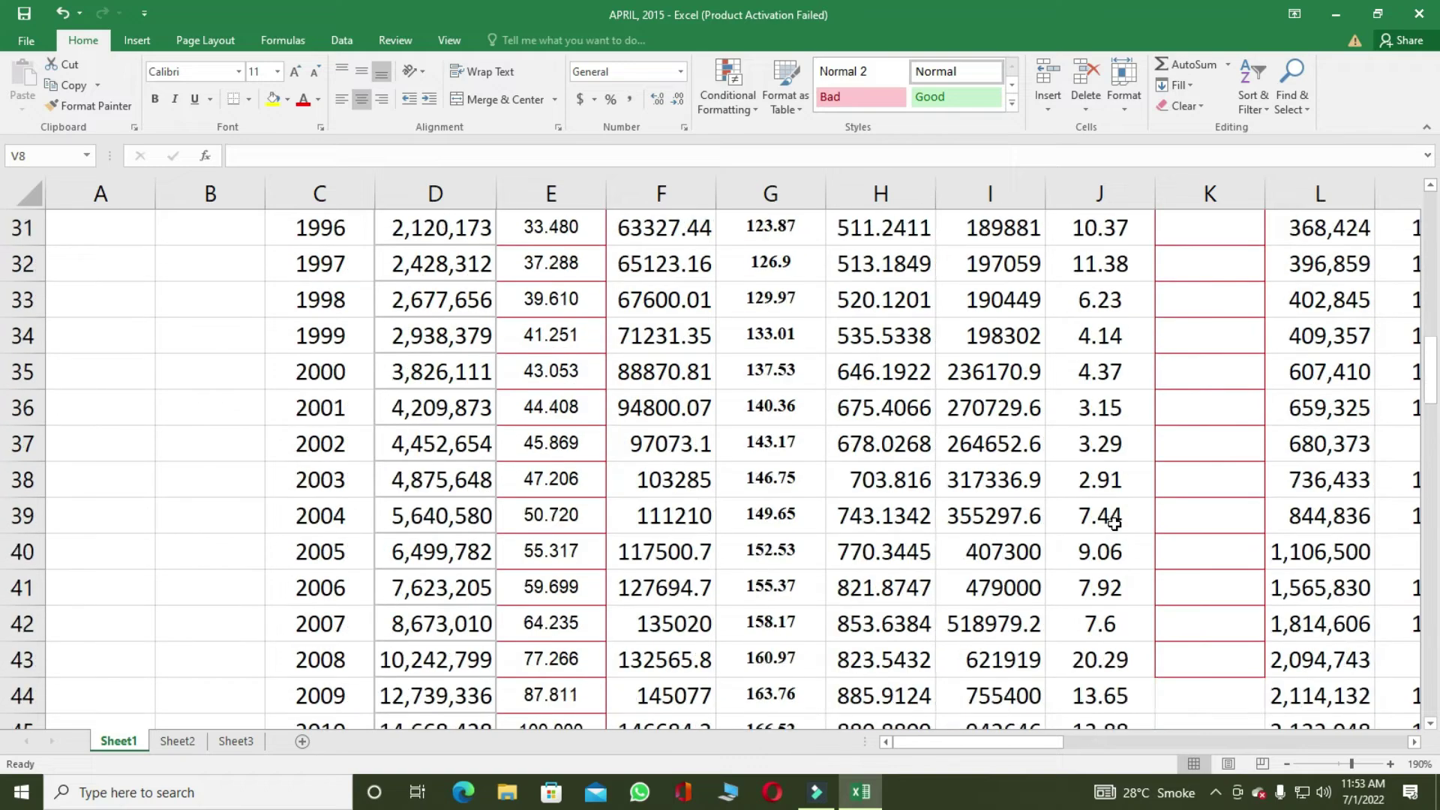
scroll(1114, 523, "up", 10)
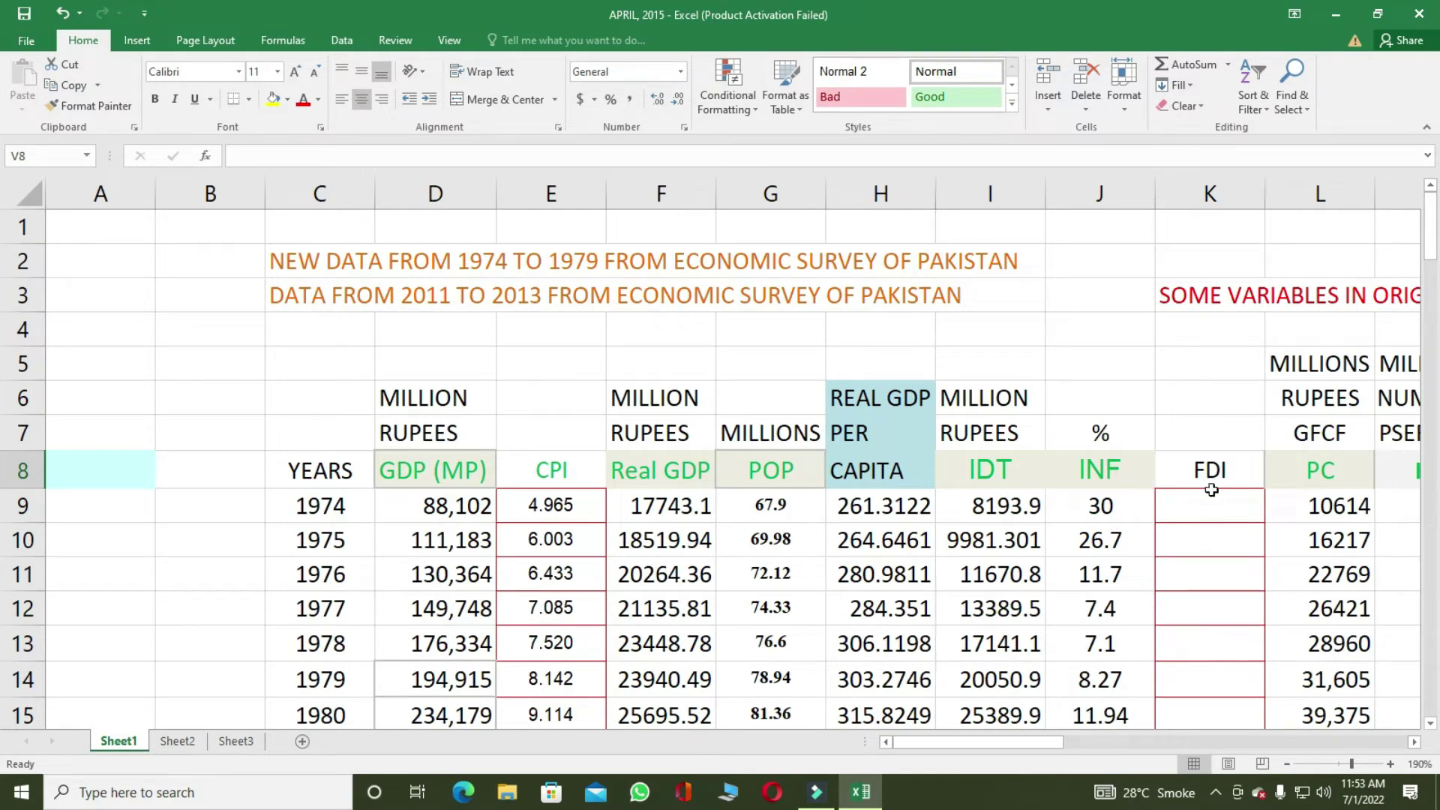
- Examine the FDI, PC and HC columns on Sheet1, including the GFCF and numbers unit headings
left_click(1414, 742)
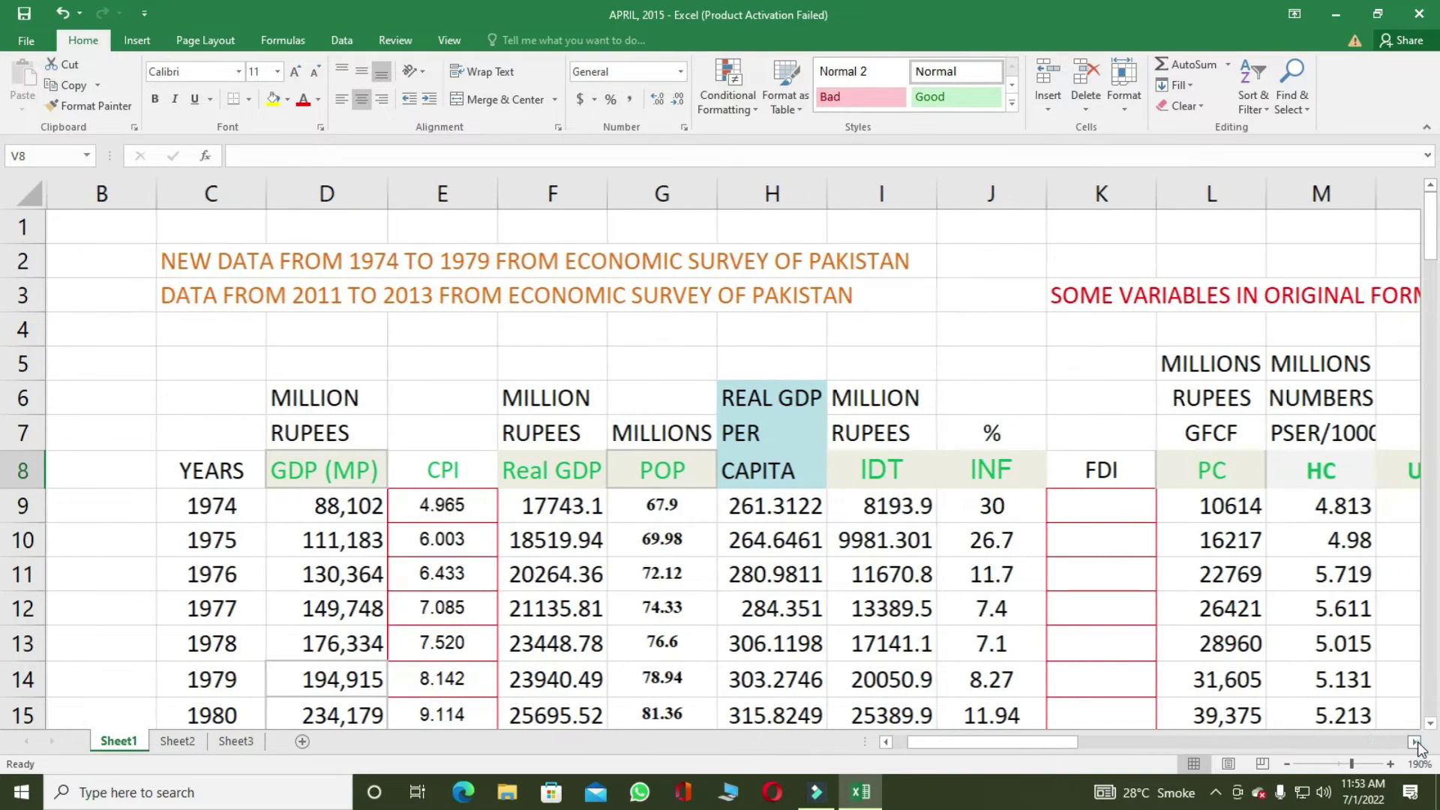
left_click(1416, 742)
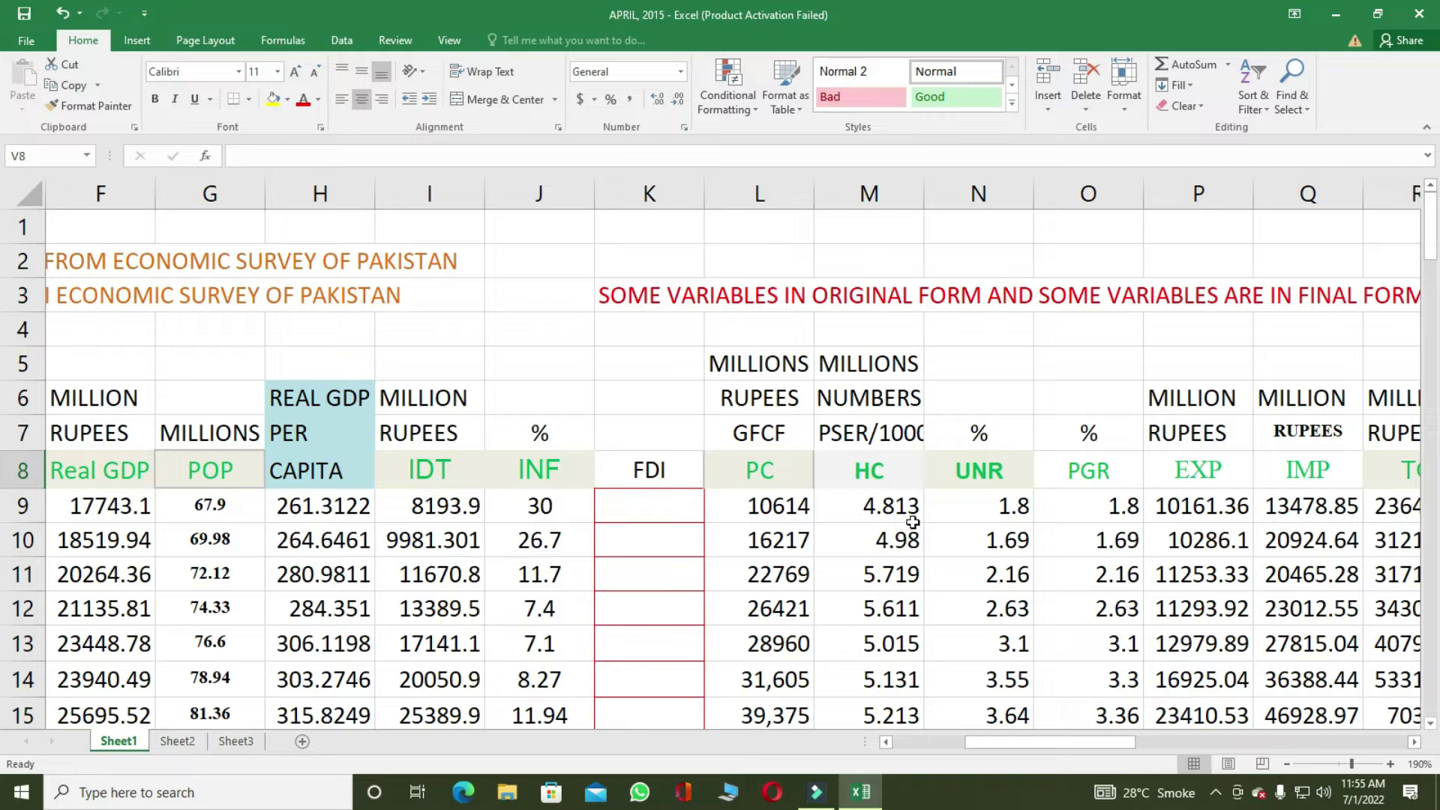
scroll(900, 510, "right", 1)
- Review the UNR column on Sheet1 down to its last year and back to the PGR heading beside it
key("alt")
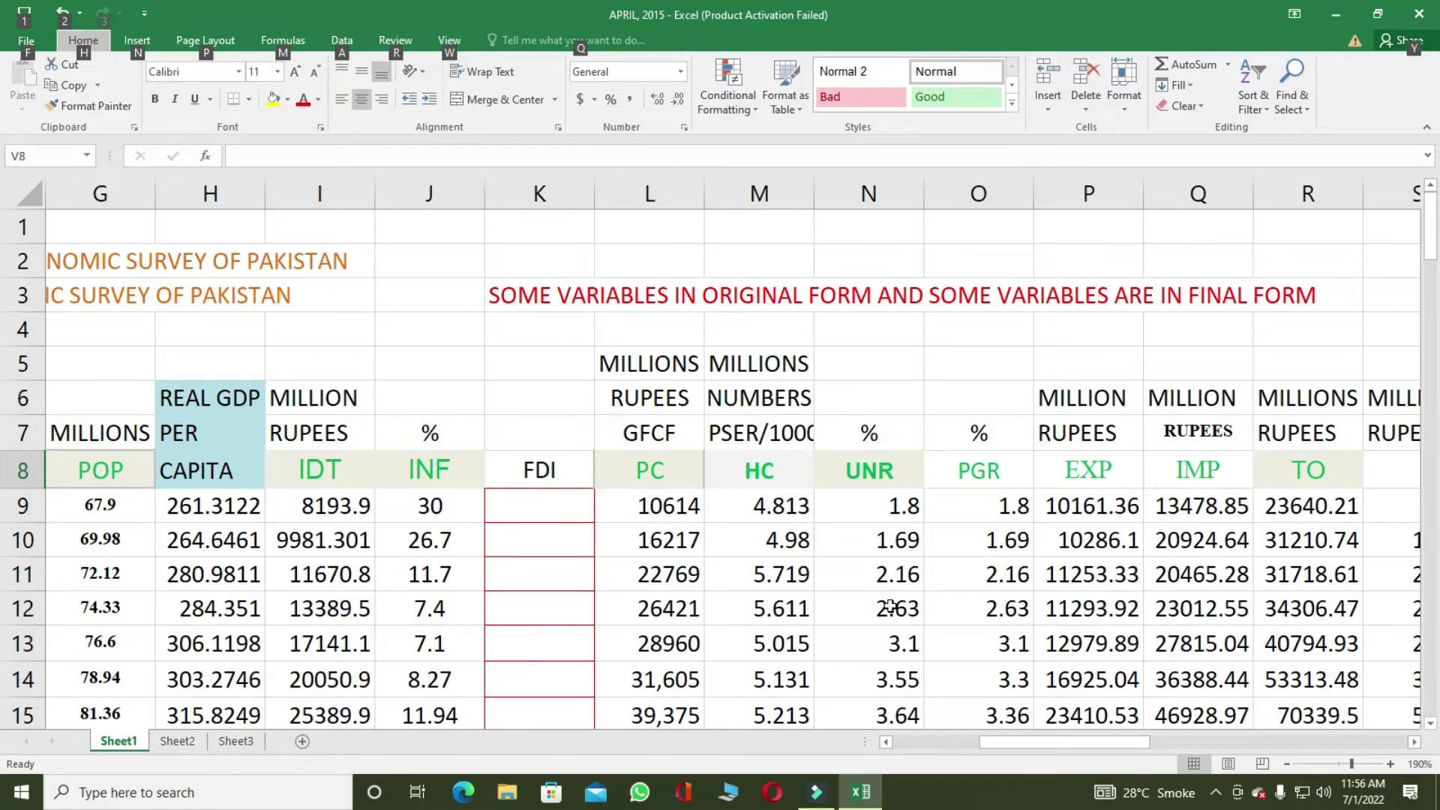
left_click(853, 579)
scroll(852, 580, "down", 15)
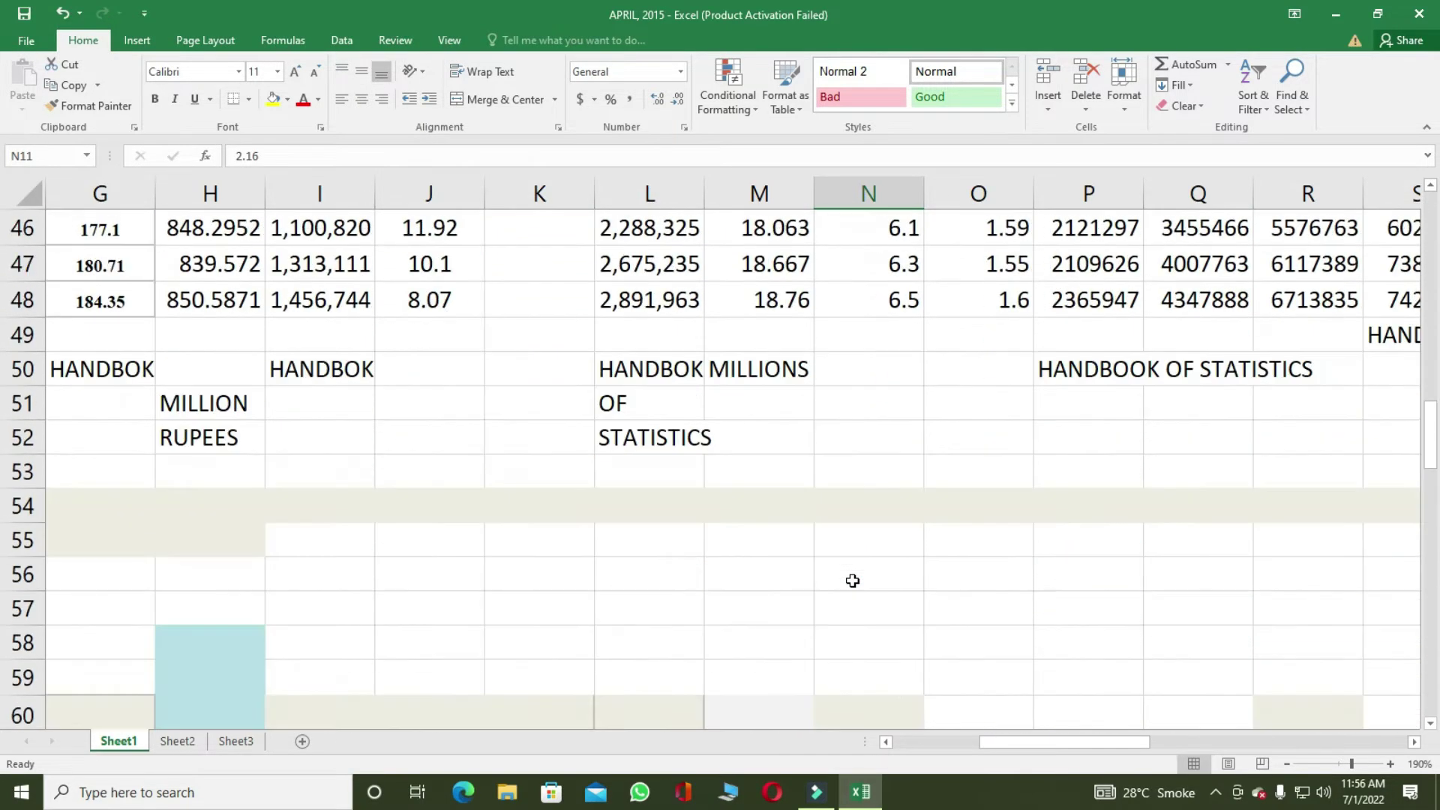
scroll(853, 580, "up", 7)
scroll(853, 580, "up", 8)
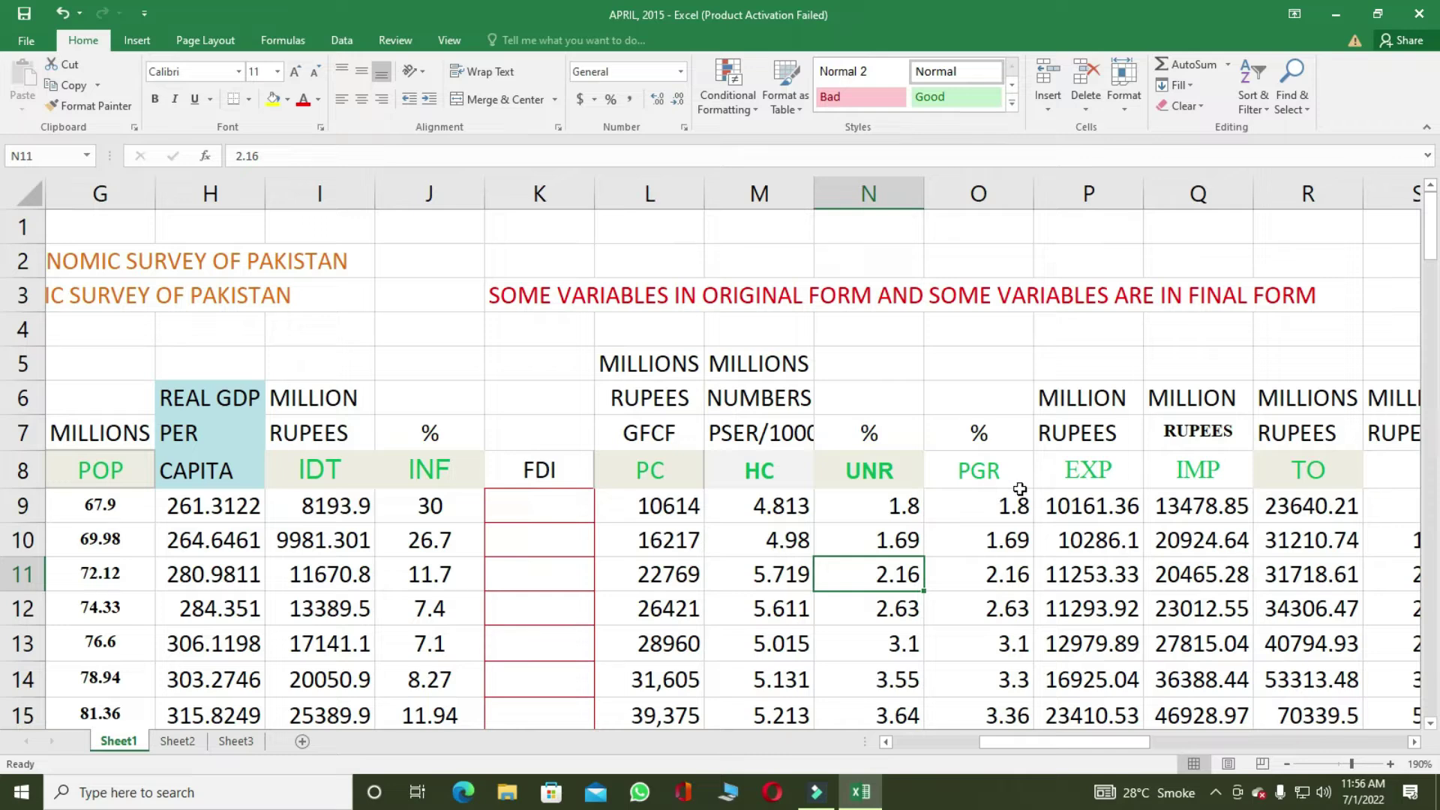
- Examine the unit headings of the EXP, IMP, TO and DT columns on Sheet1
left_click(1413, 742)
left_click(1413, 741)
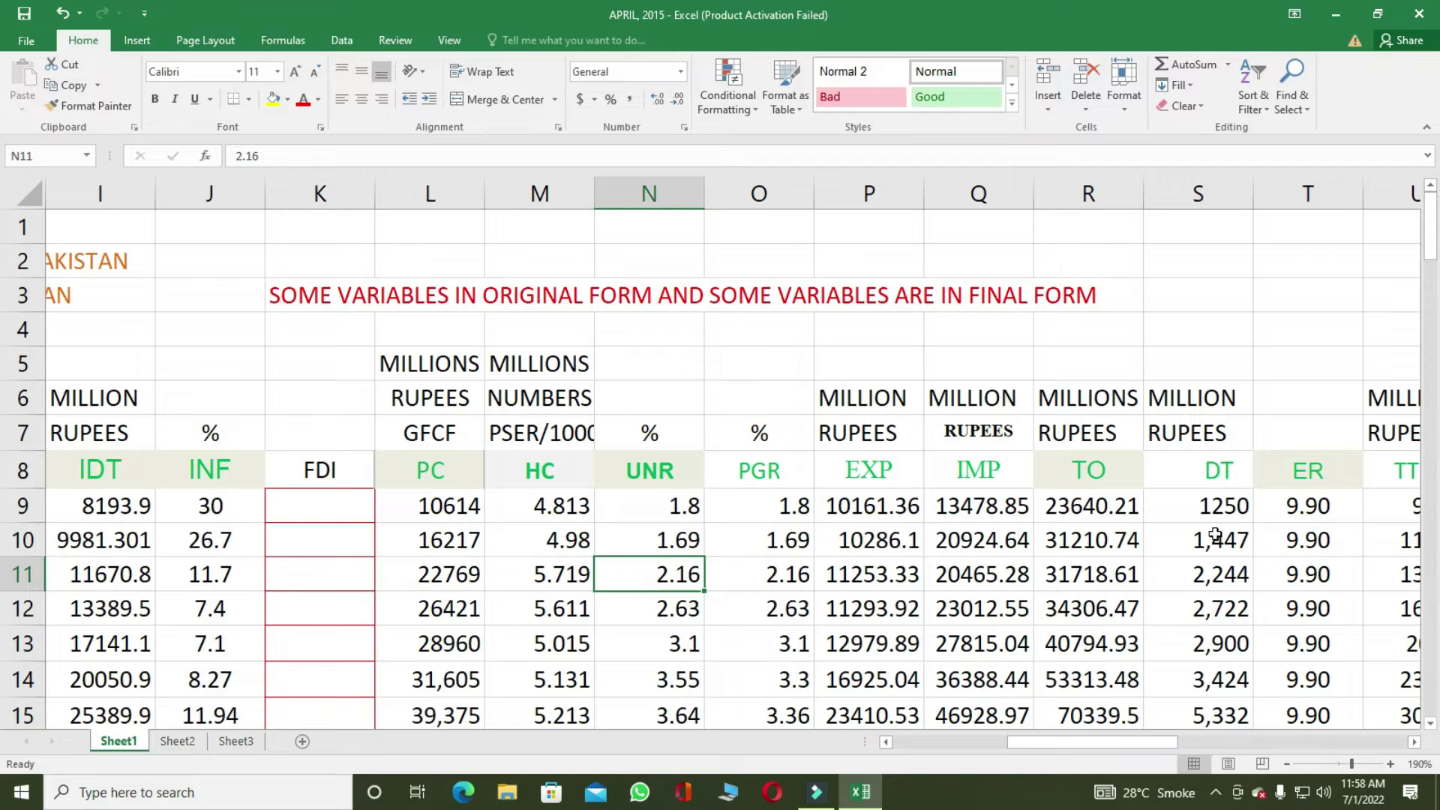
left_click(1414, 742)
left_click(1414, 742)
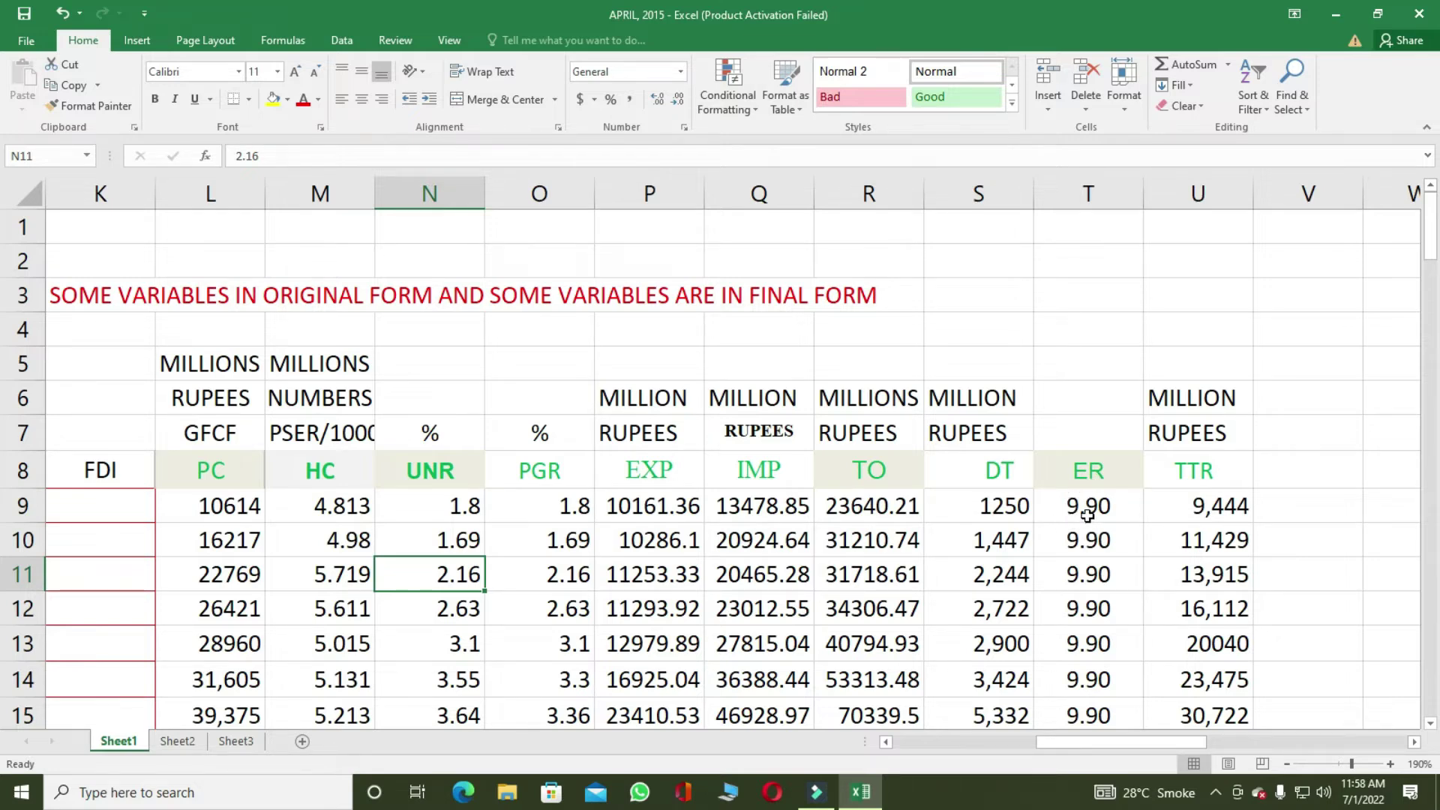
- Examine the ER column on Sheet1 through its last year and the source note beneath it
scroll(1079, 555, "down", 4)
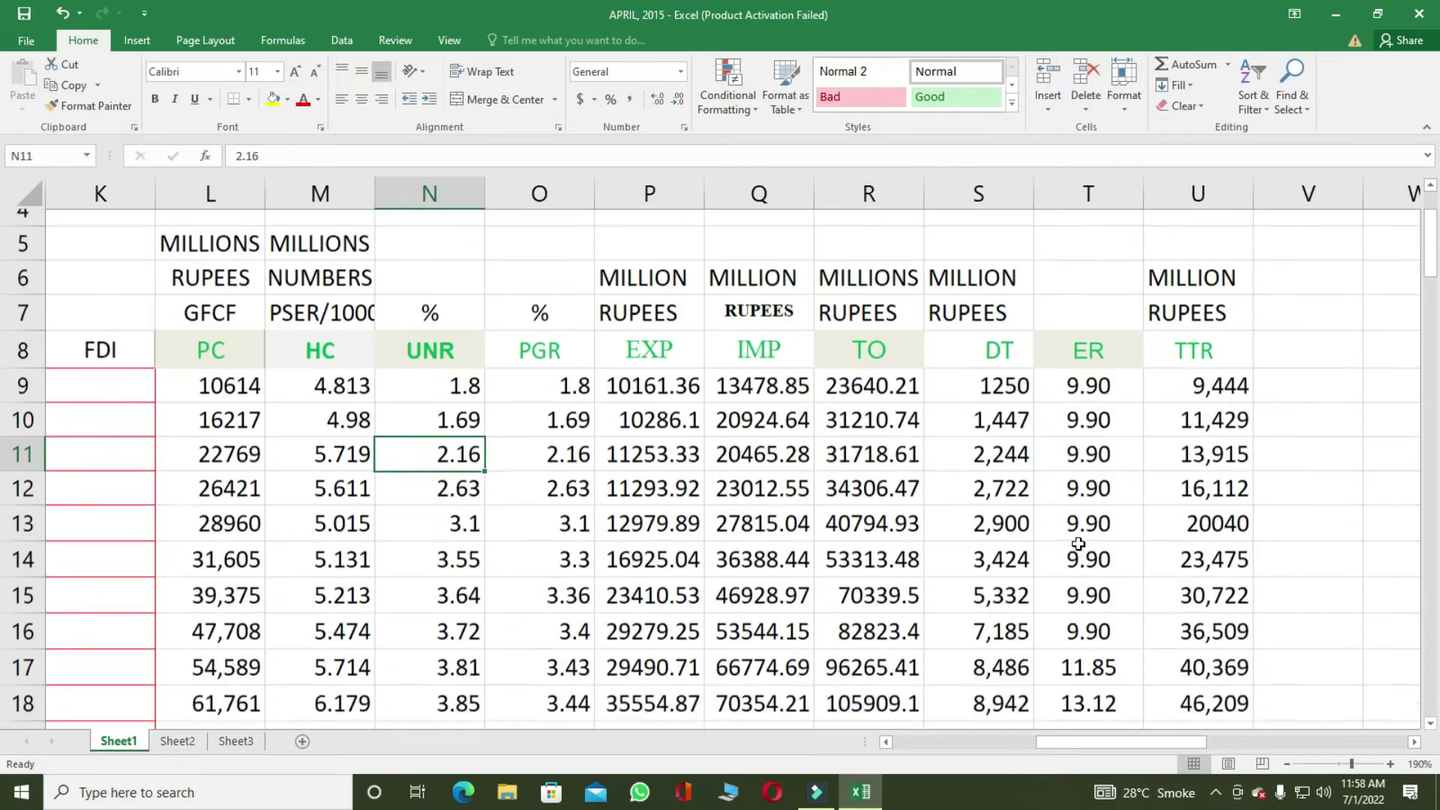
scroll(1079, 544, "down", 10)
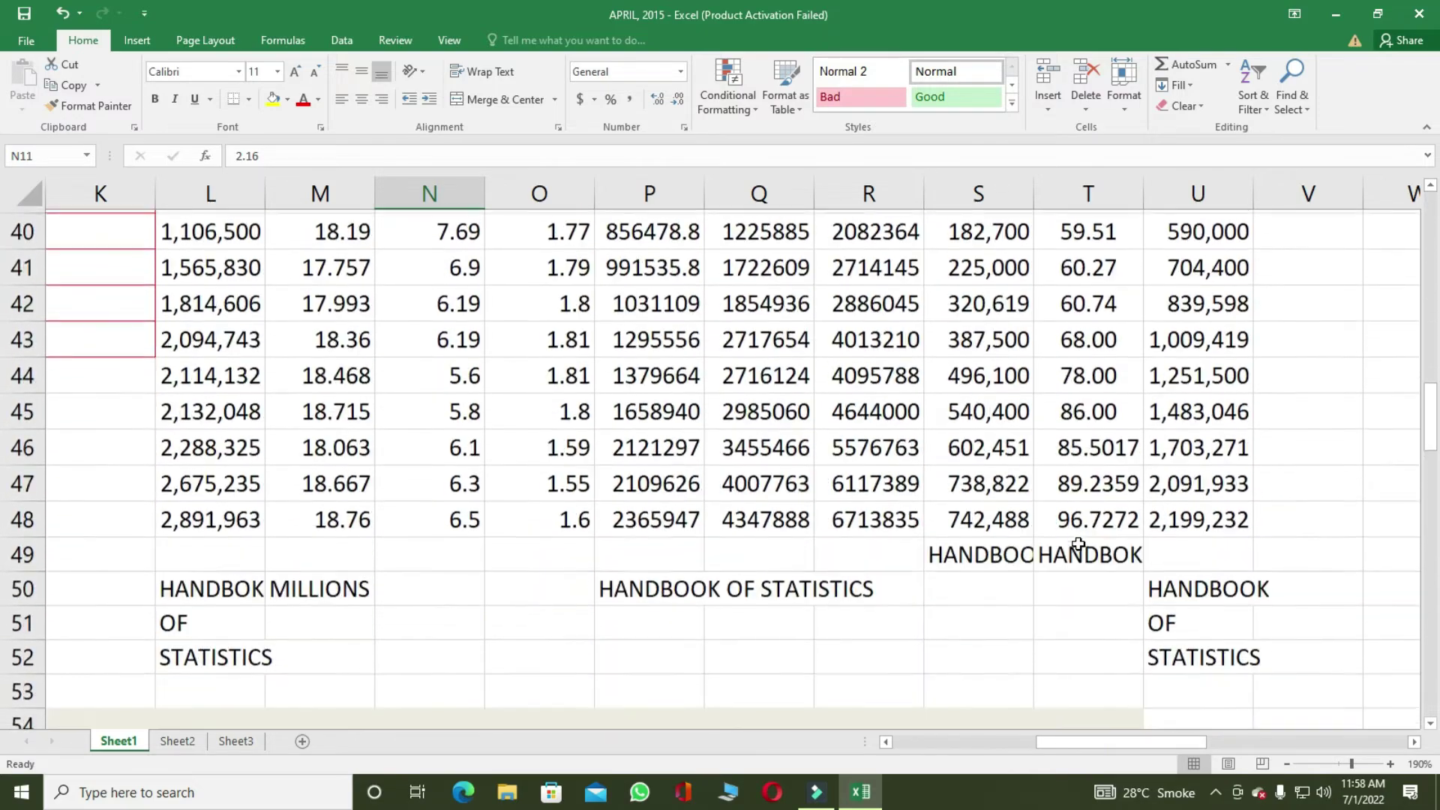
scroll(1078, 544, "up", 10)
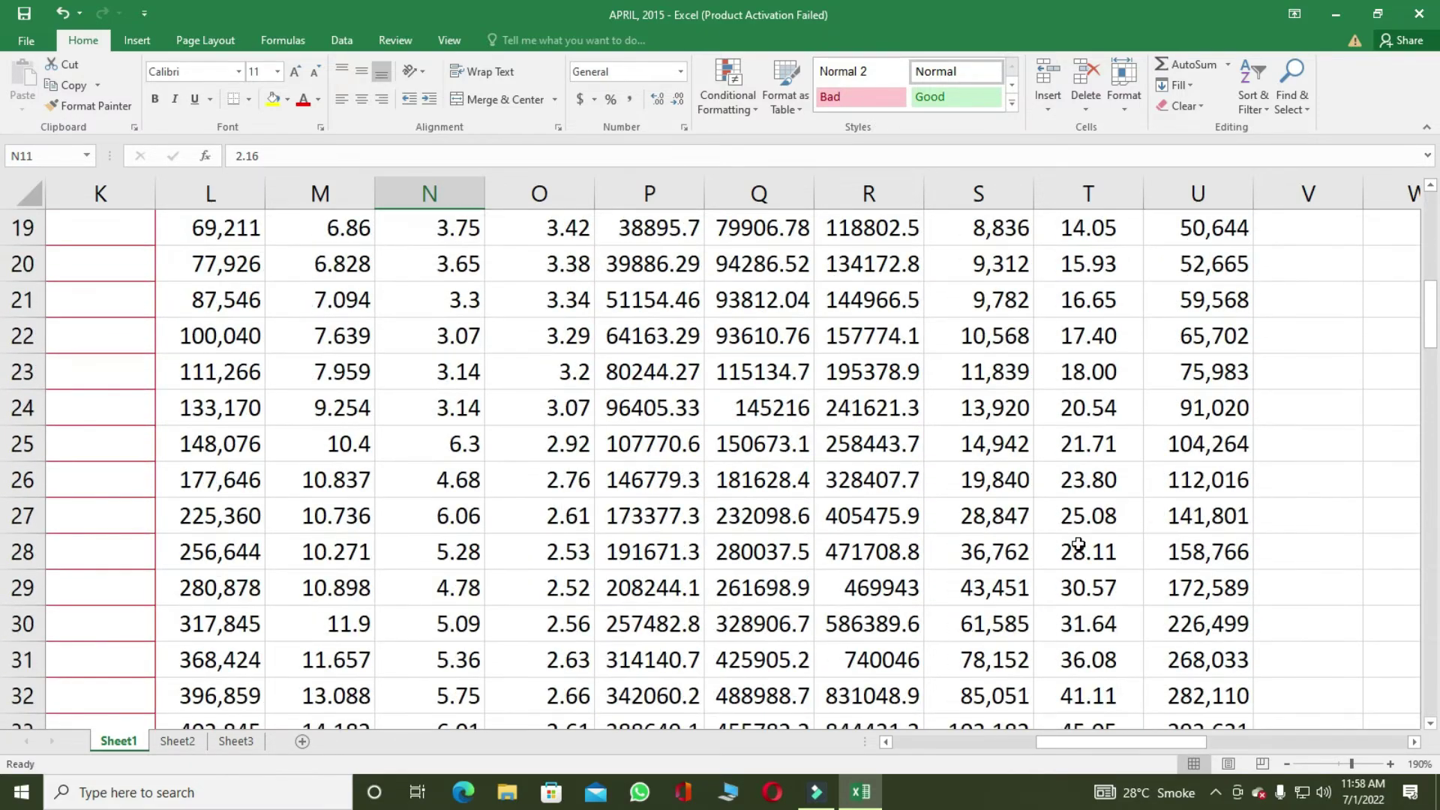
scroll(1078, 544, "up", 3)
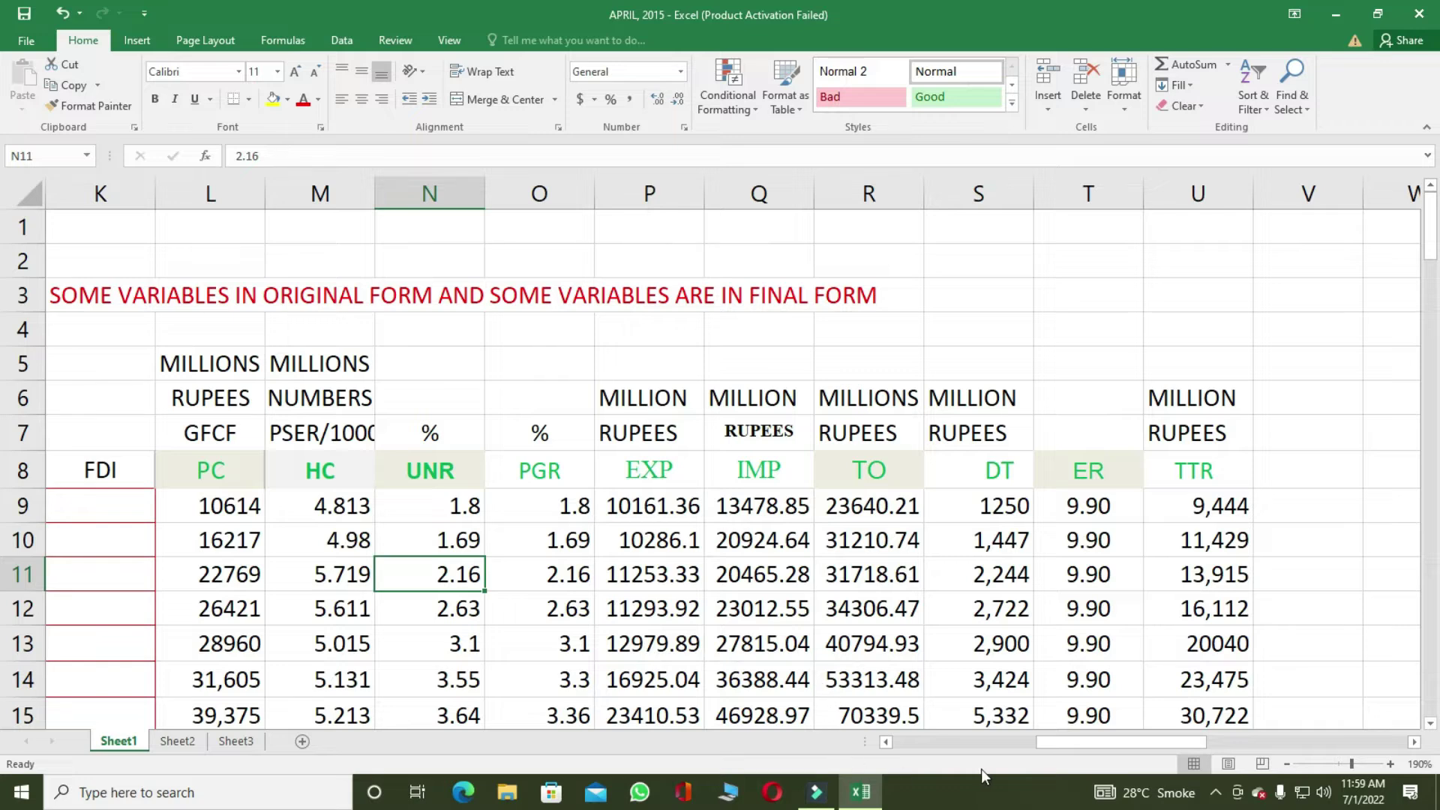
- Review all Sheet1 variables from GDP (MP) to TTR to distinguish those in original form from those in final form
left_click_drag(1060, 740, 996, 744)
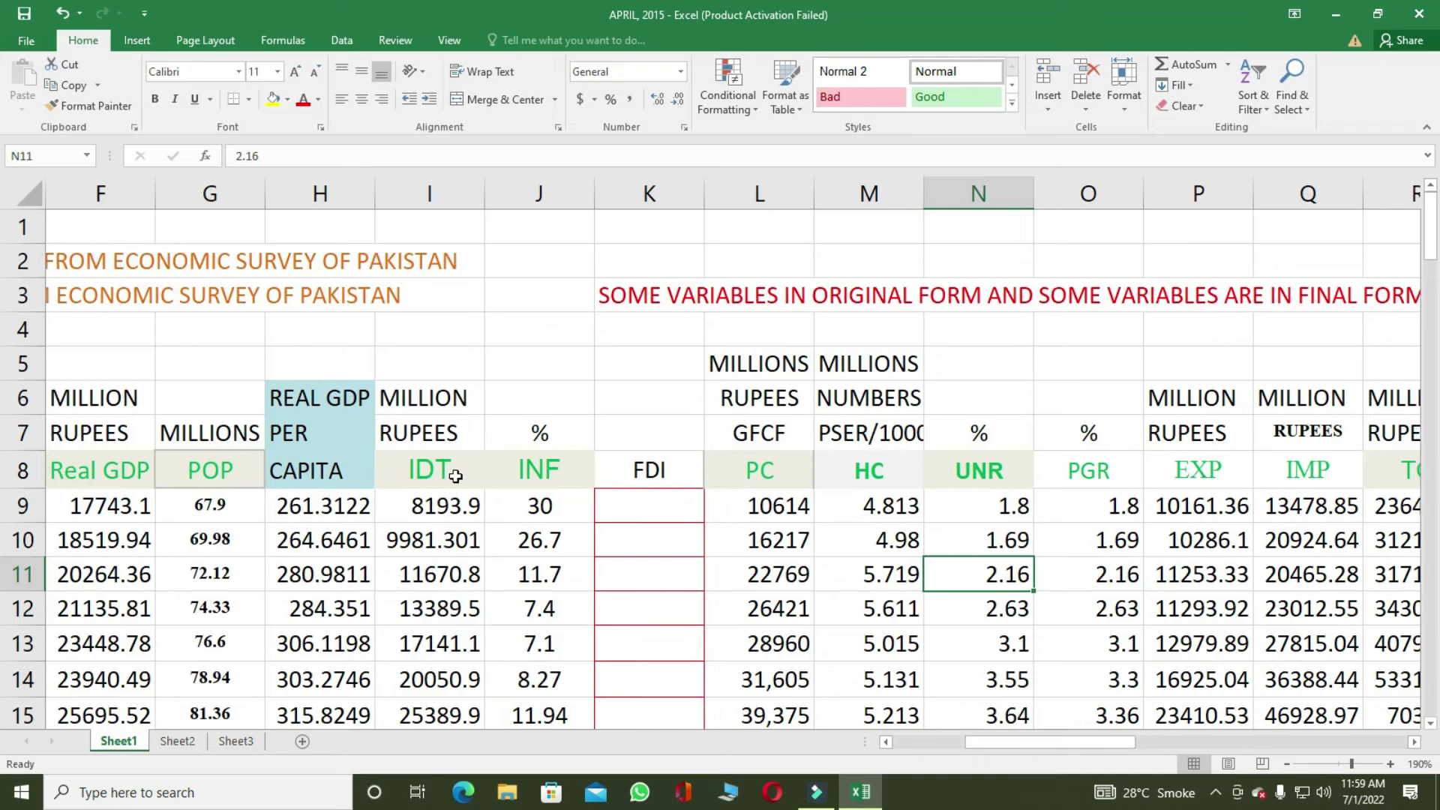
left_click_drag(1106, 745, 1200, 752)
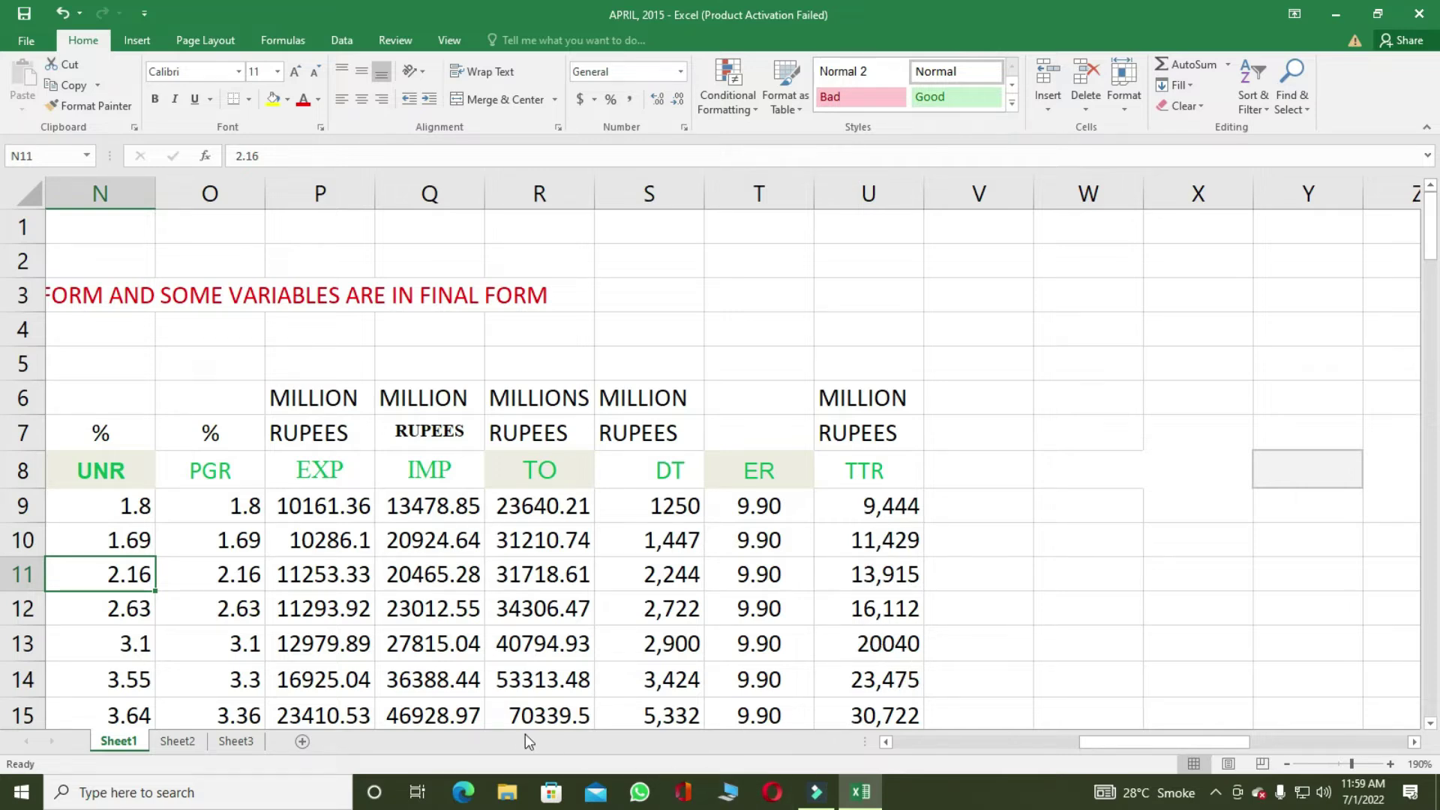
left_click_drag(1132, 746, 947, 746)
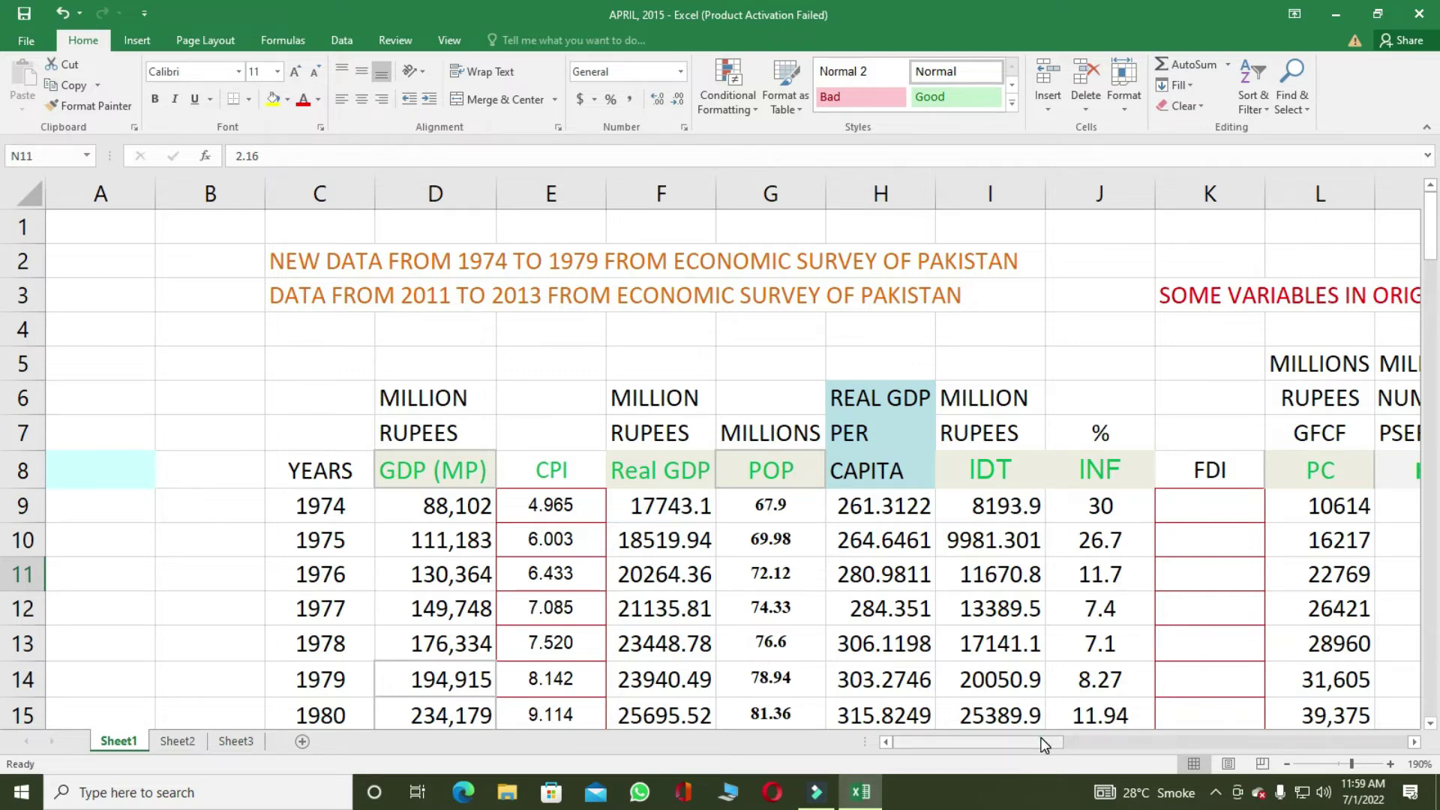
left_click_drag(1044, 745, 1095, 742)
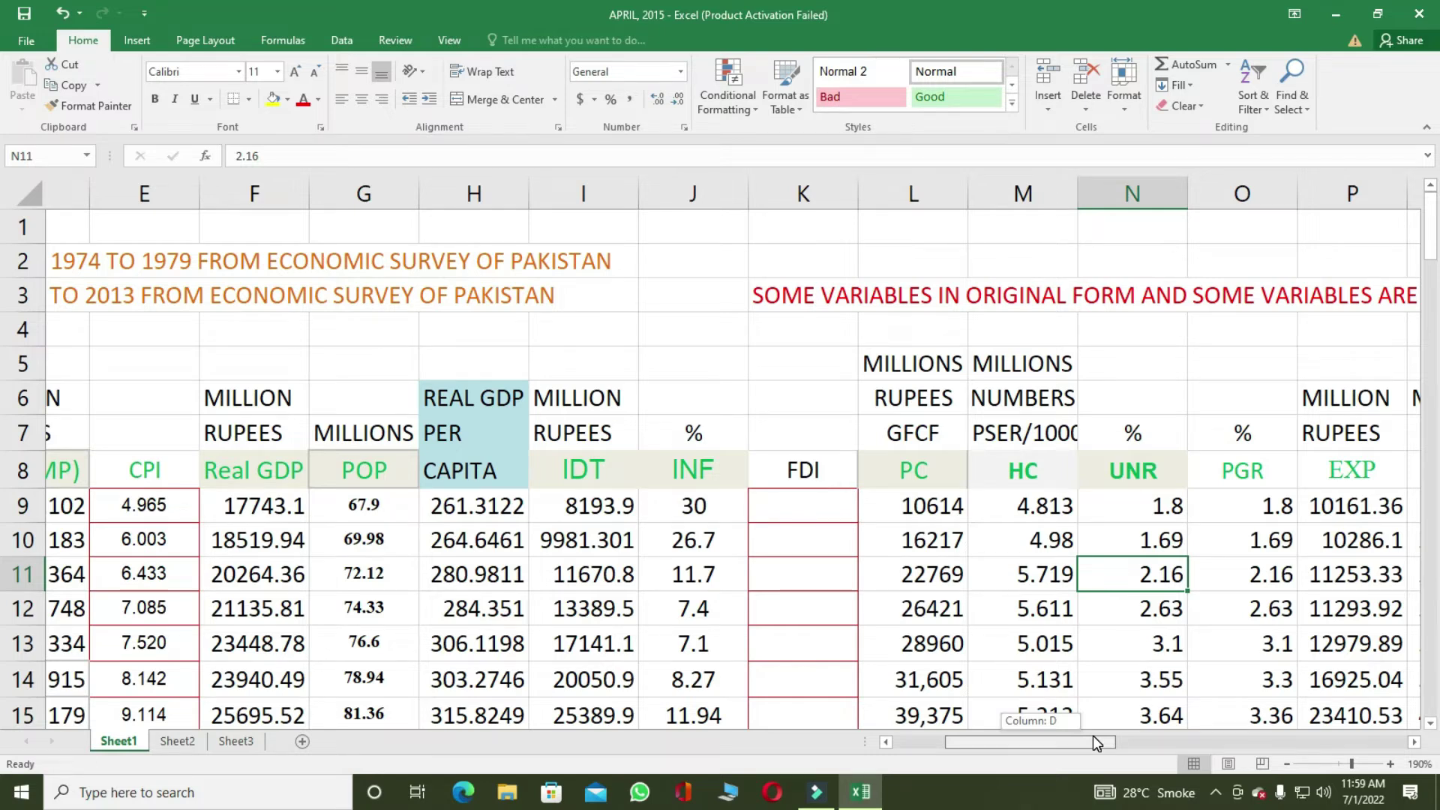
left_click_drag(1094, 741, 1095, 741)
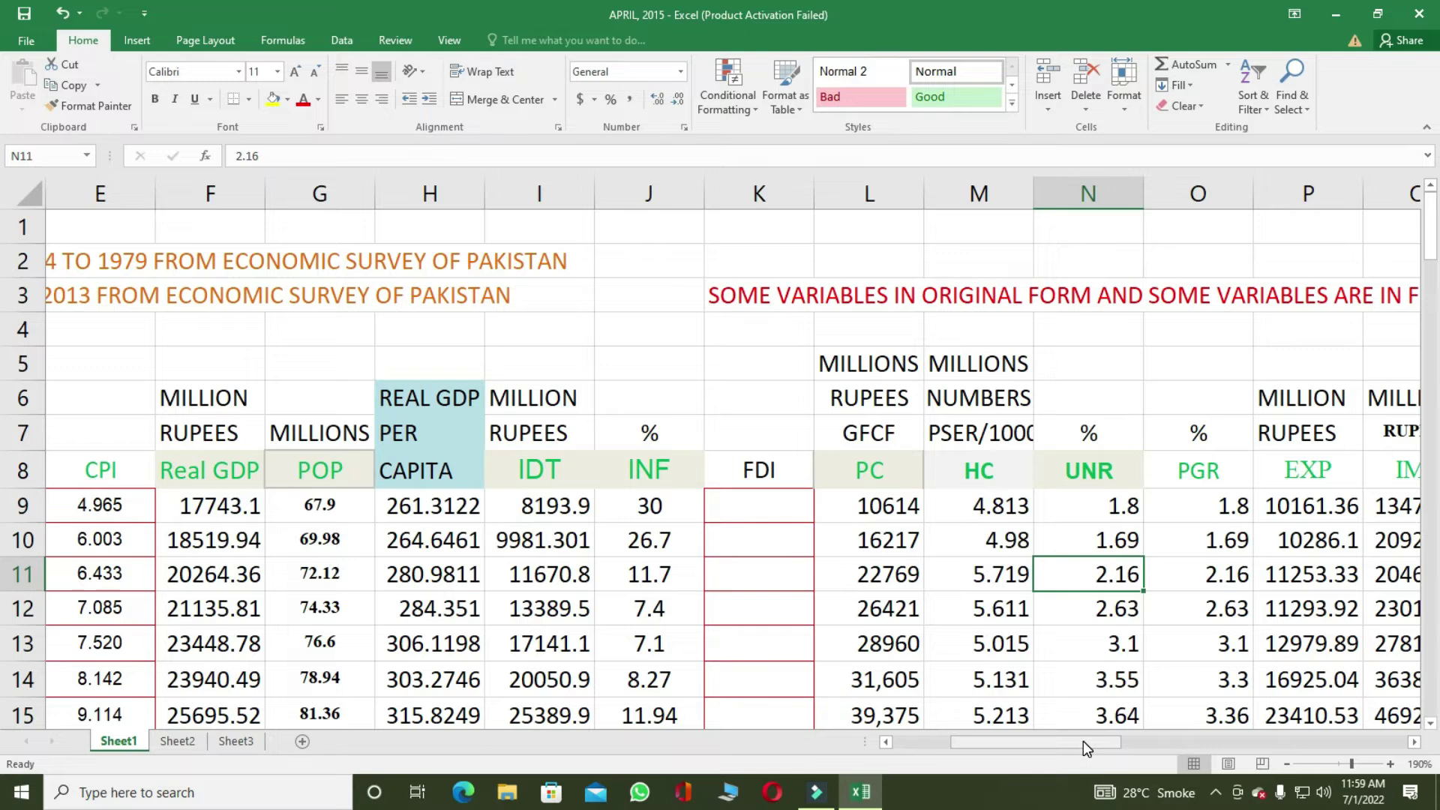
left_click_drag(1083, 741, 1071, 741)
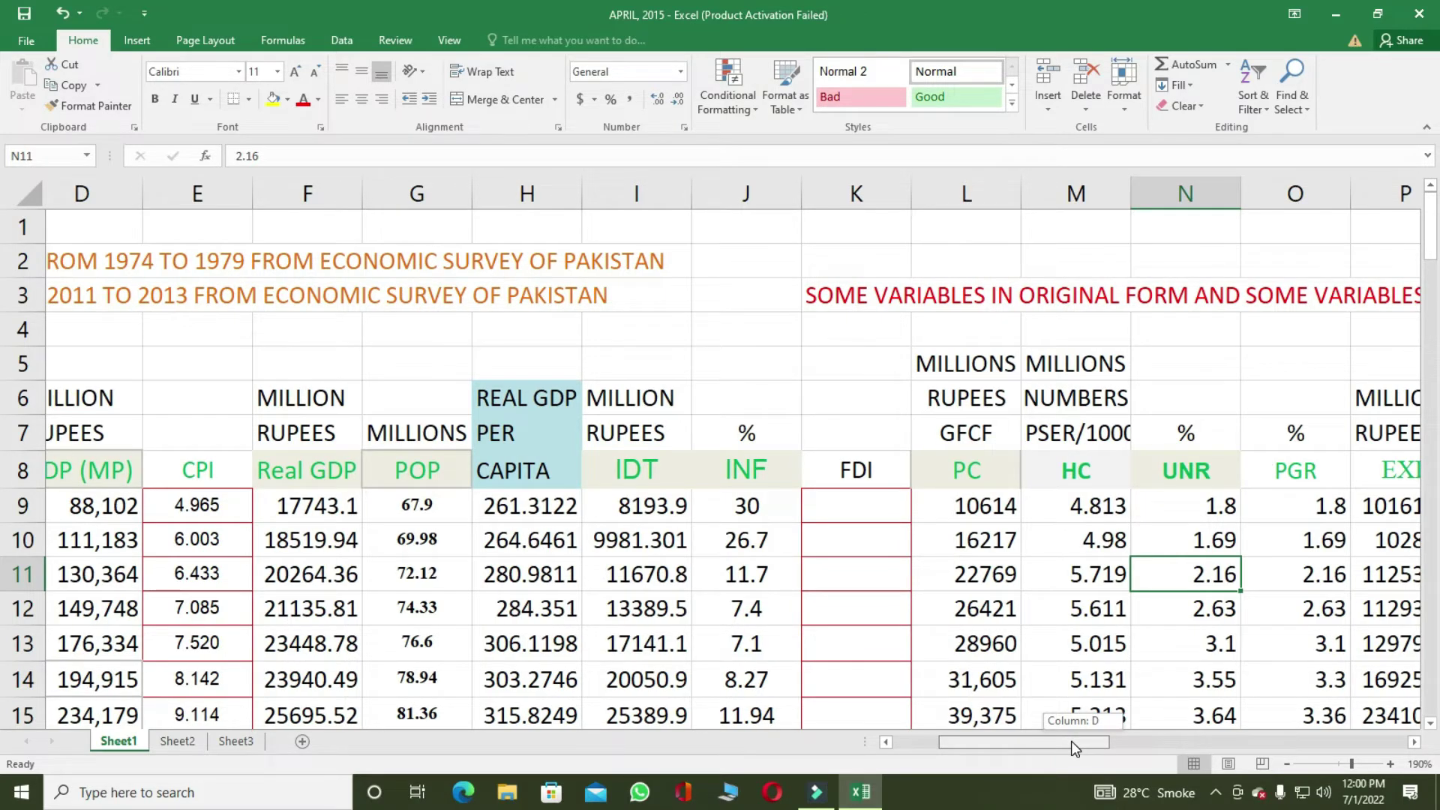
left_click_drag(1070, 741, 1044, 743)
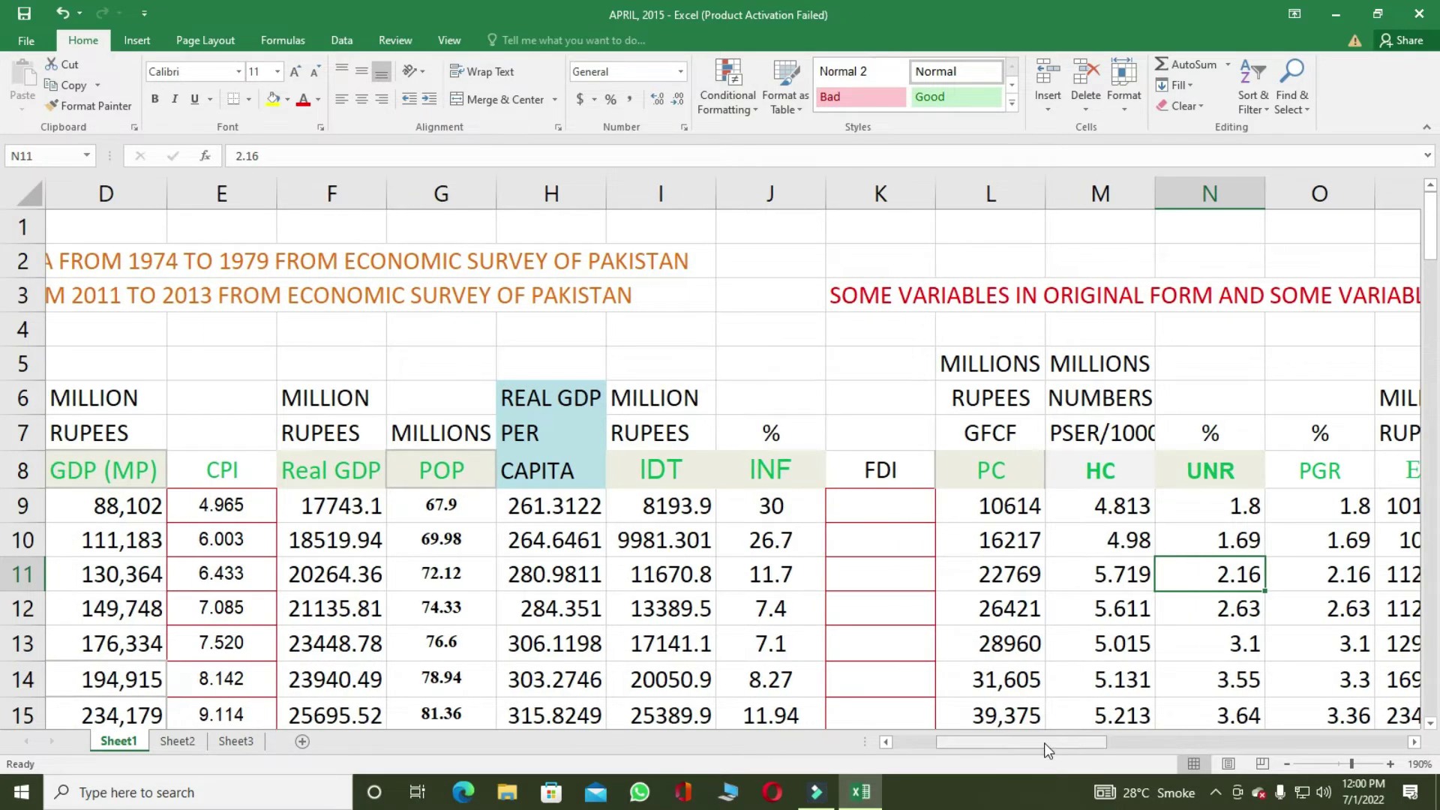
- Examine the ratio-form columns on Sheet2, including DT/GDP, IDT/GDP and TTR/GDP with their unit headings
left_click(191, 740)
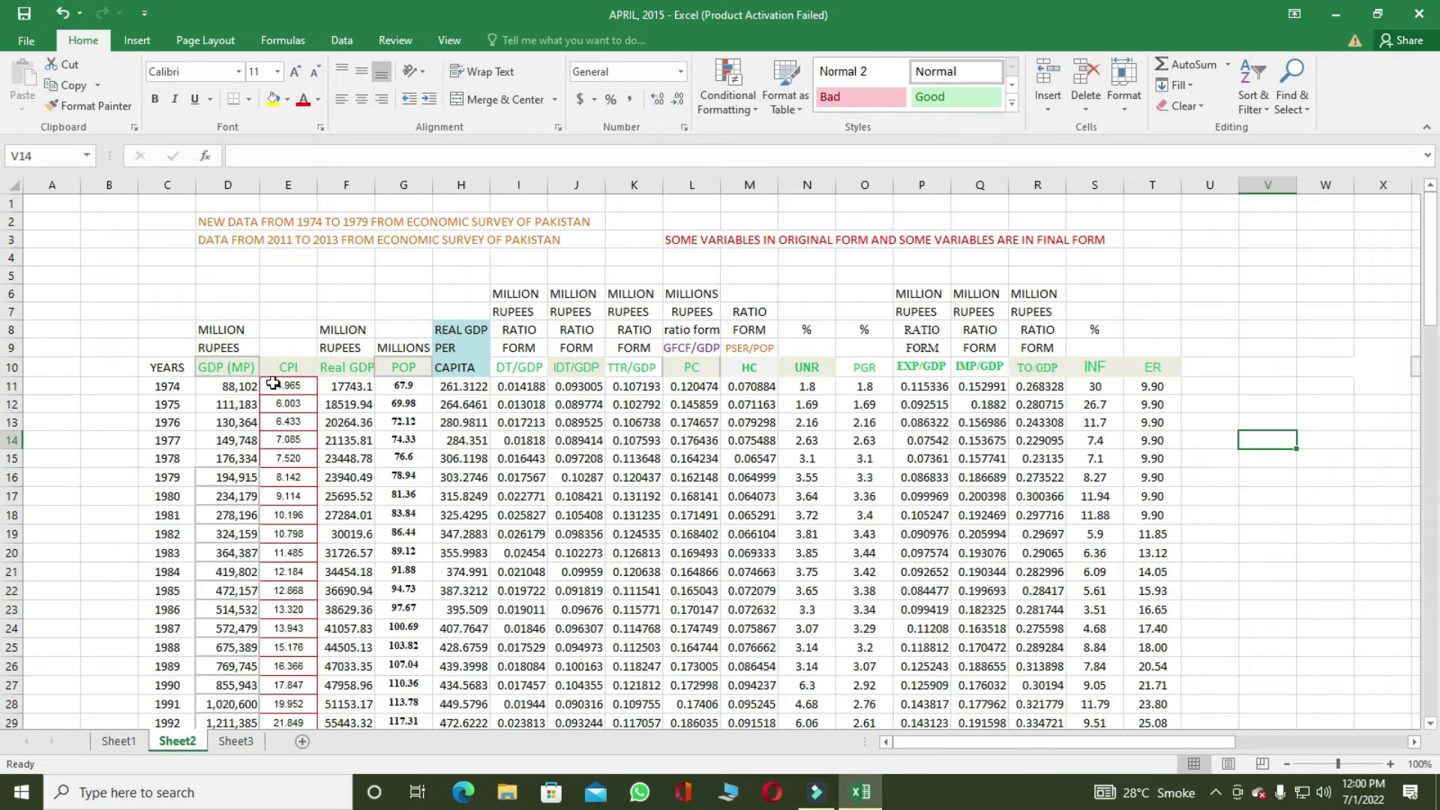
left_click(1352, 764)
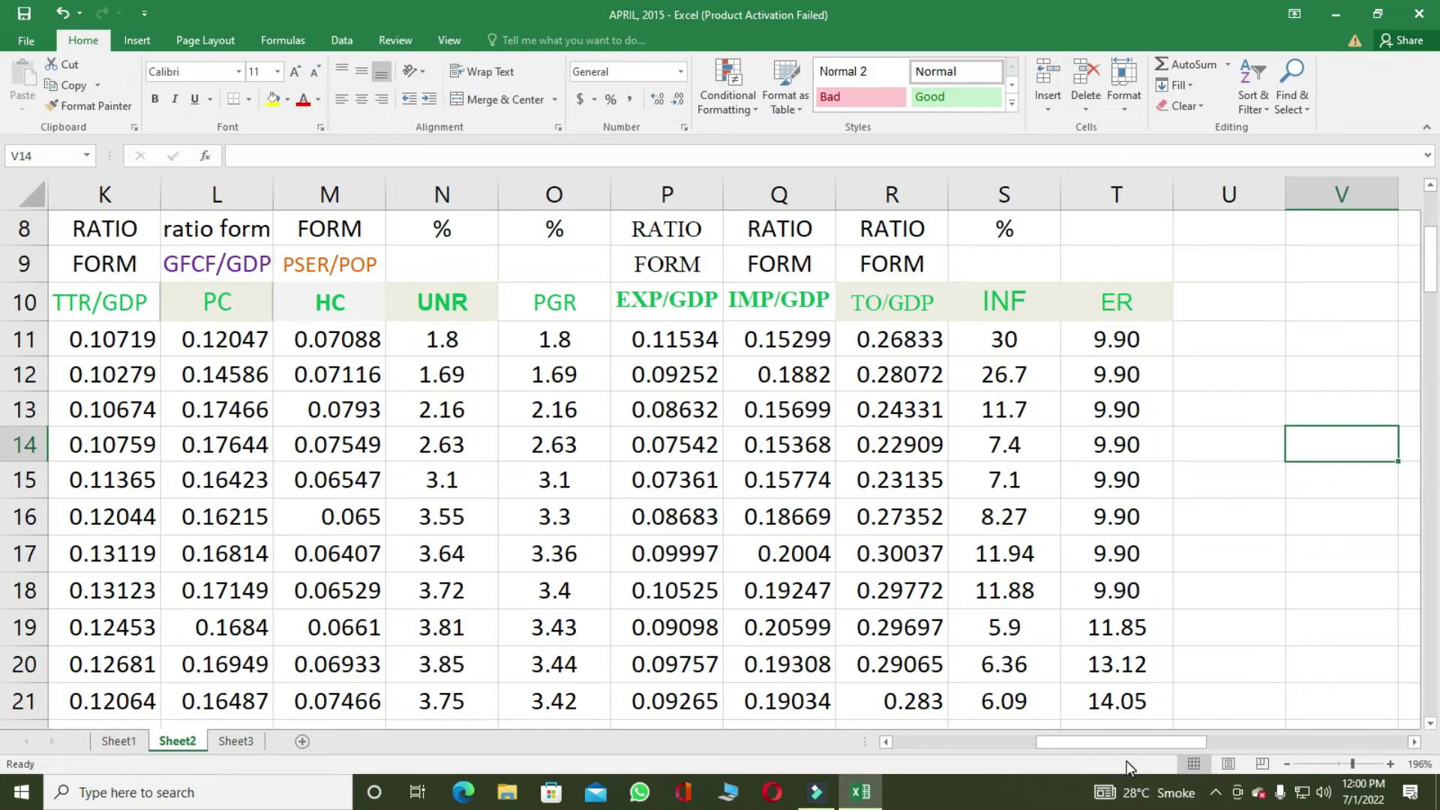
left_click_drag(1127, 742, 997, 739)
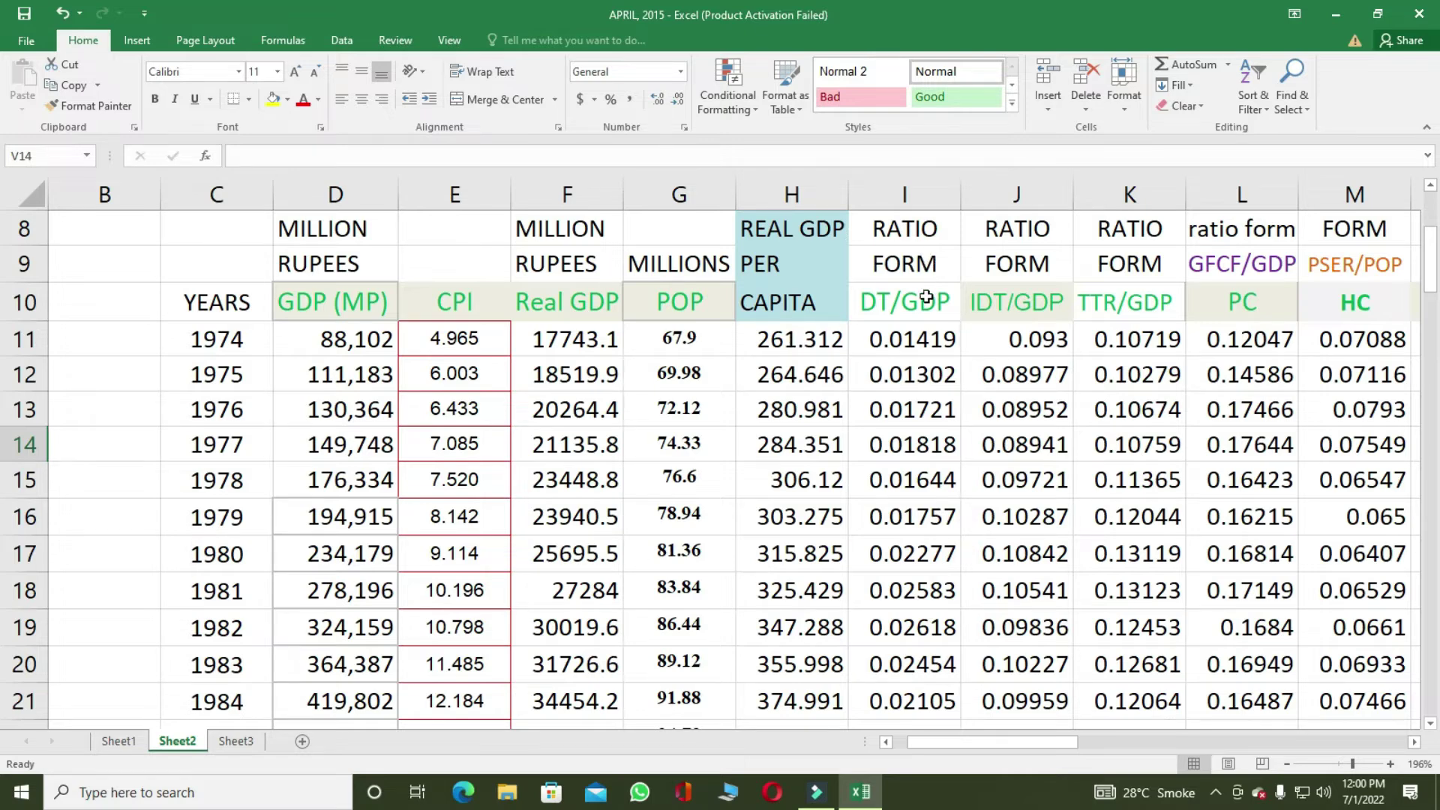
scroll(928, 342, "up", 1)
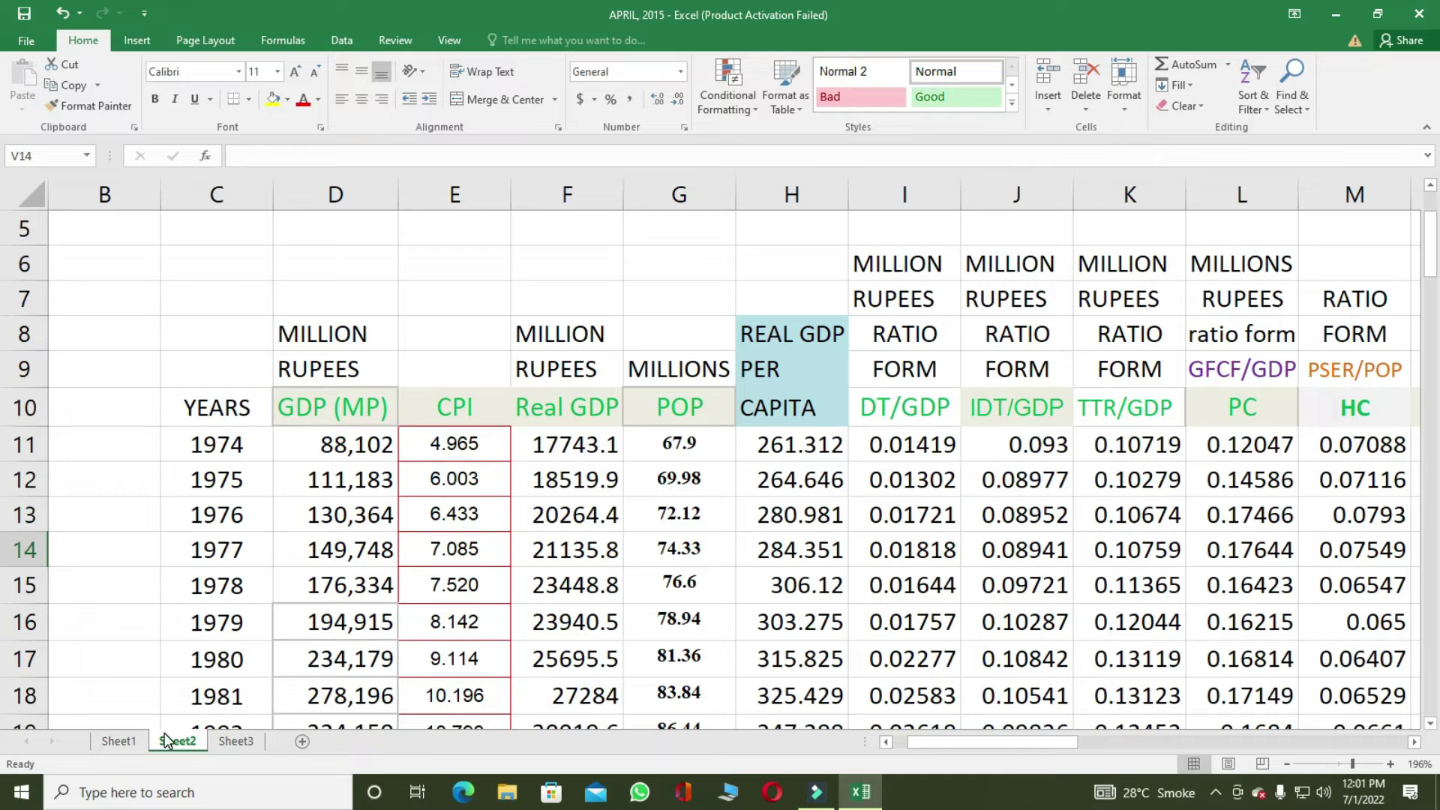
- Compare the original IDT column on Sheet1 with the GDP ratio columns on Sheet2
left_click(111, 736)
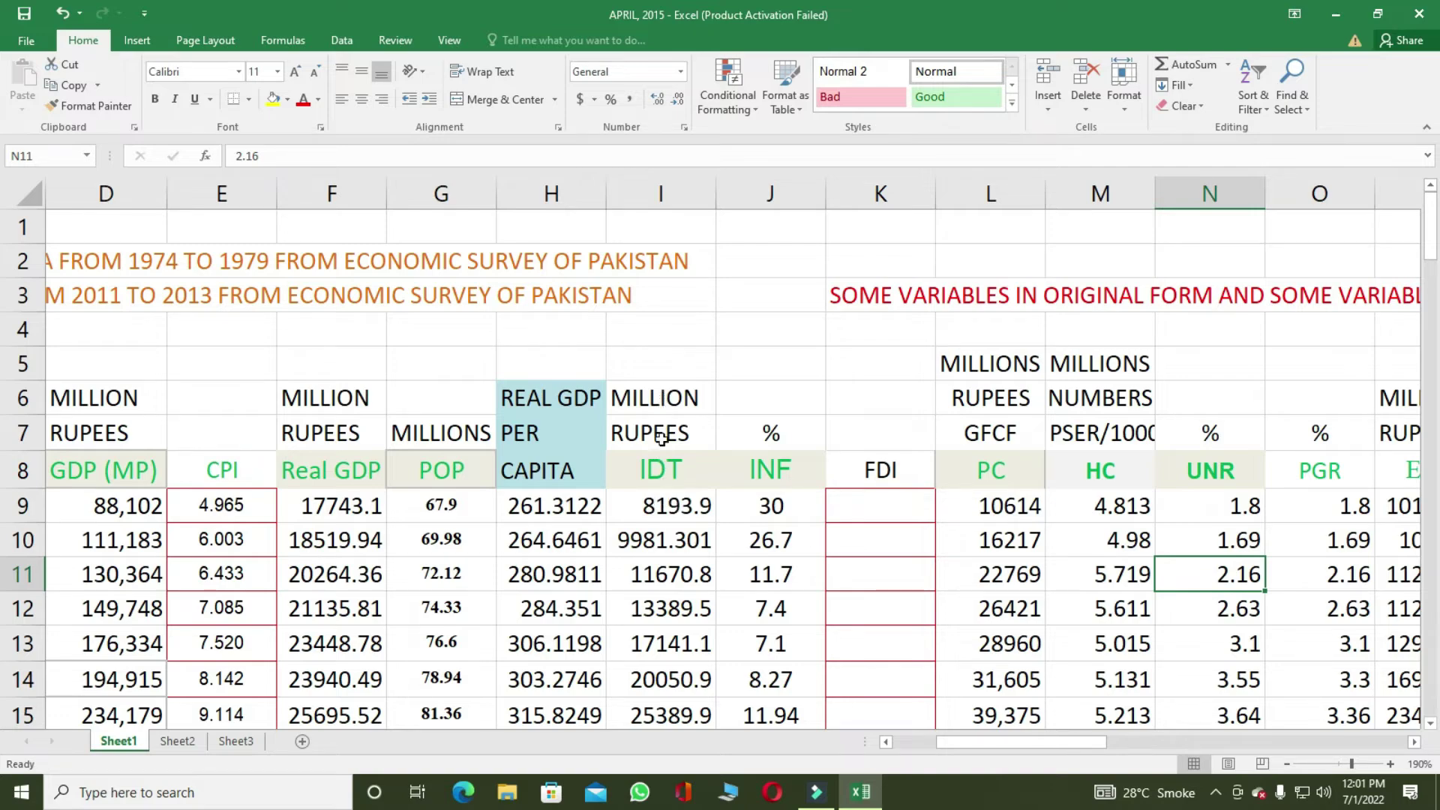
left_click(180, 741)
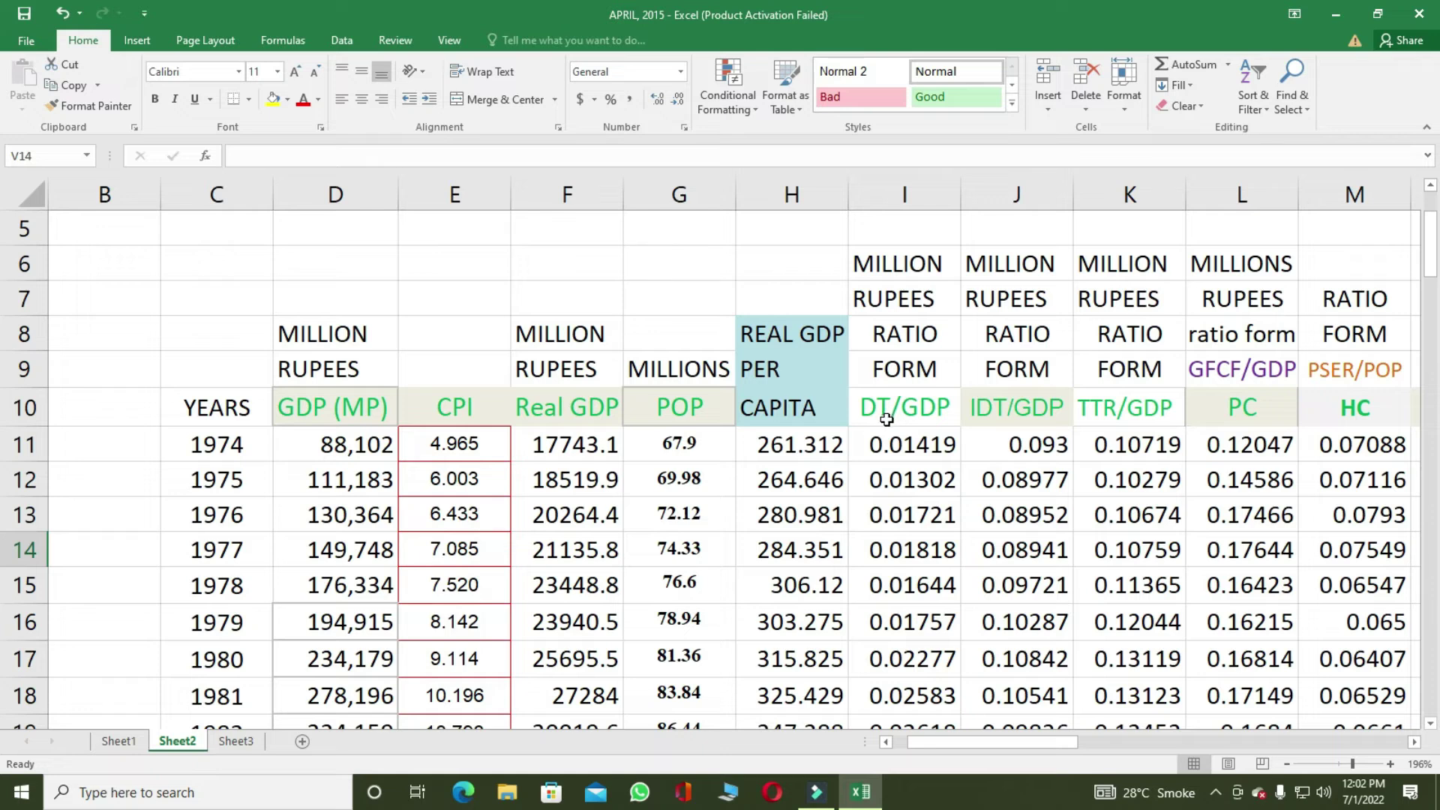
- Examine the PC and HC ratio columns on Sheet2 and compare HC with its original form on Sheet1
left_click(1414, 743)
left_click(1415, 742)
left_click(1414, 743)
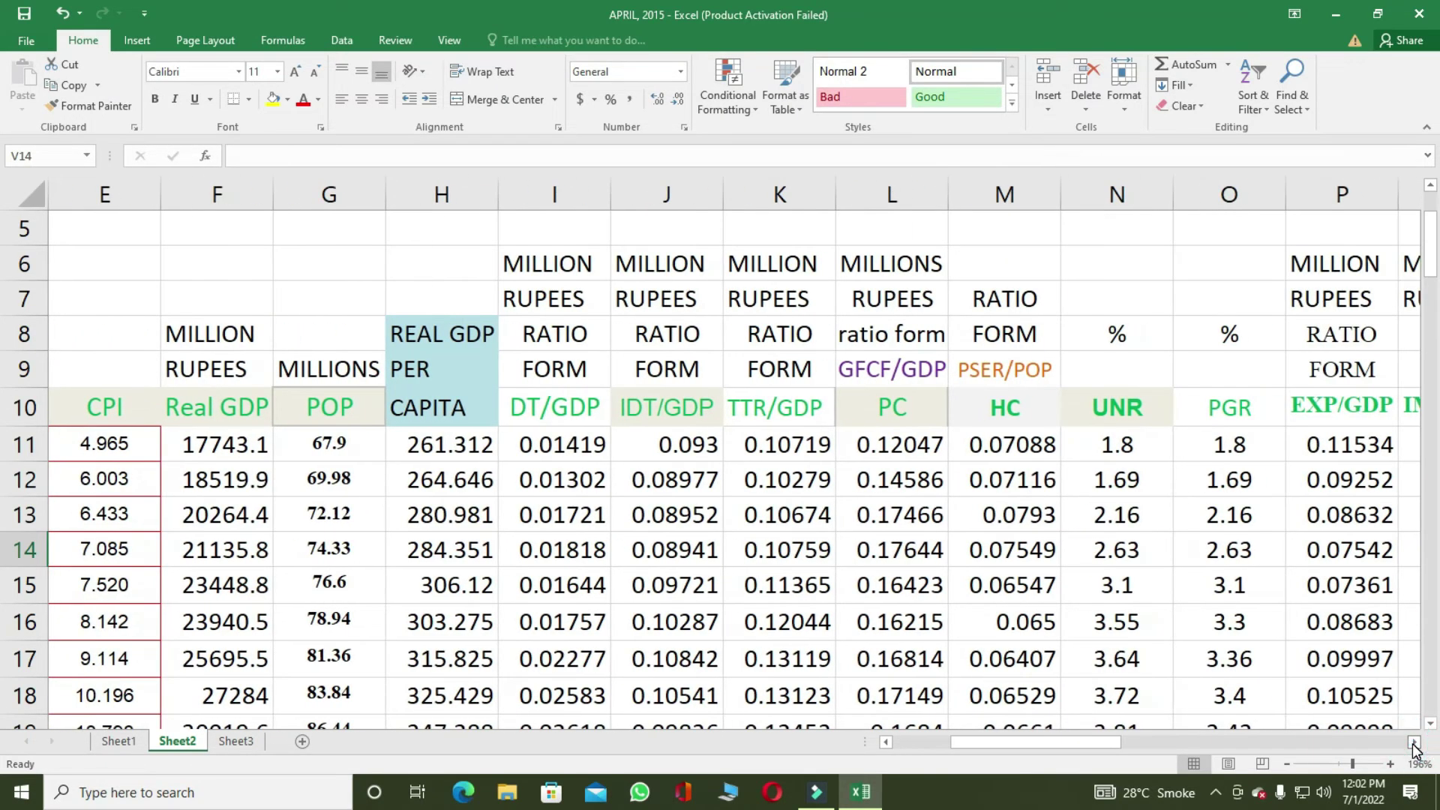
left_click(1414, 743)
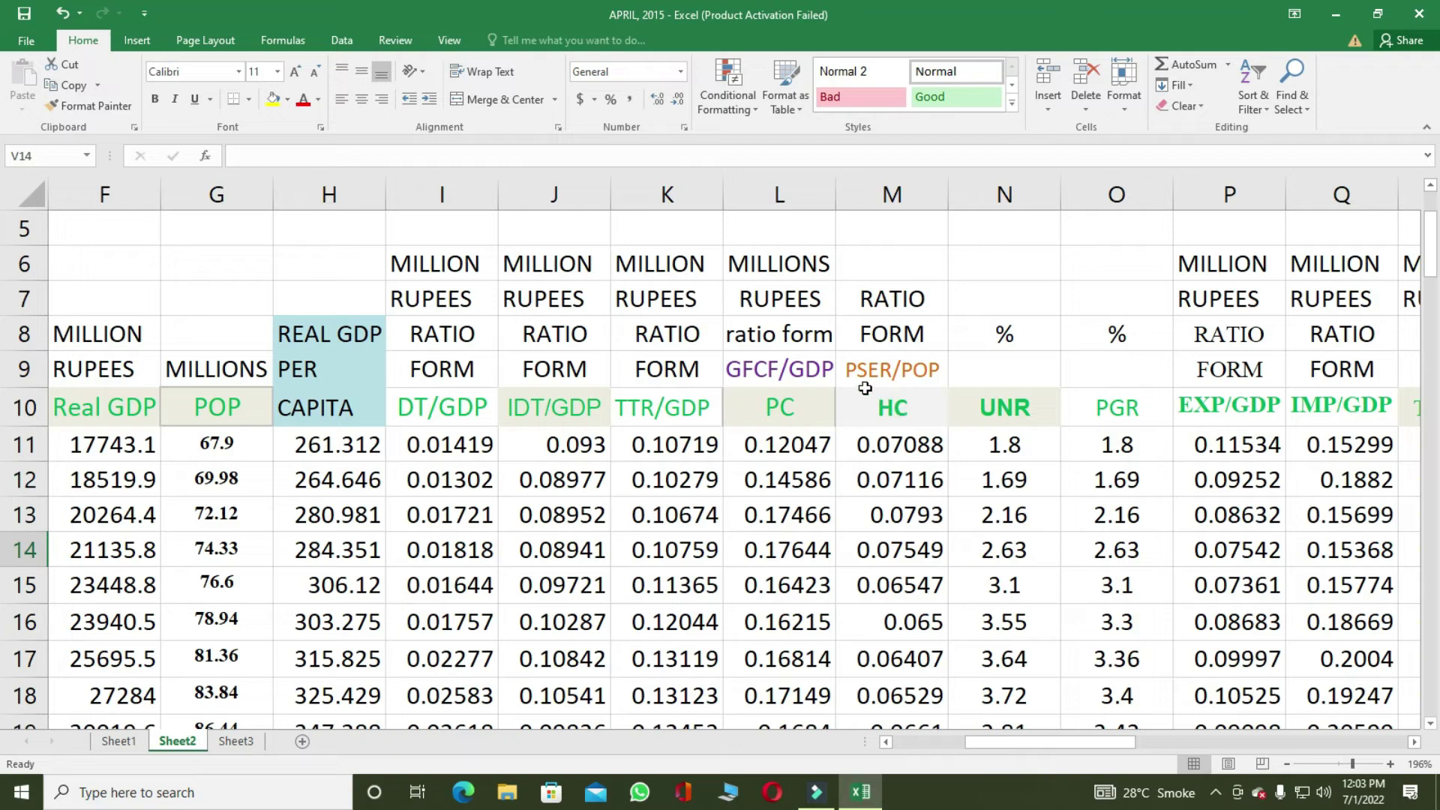
left_click(114, 741)
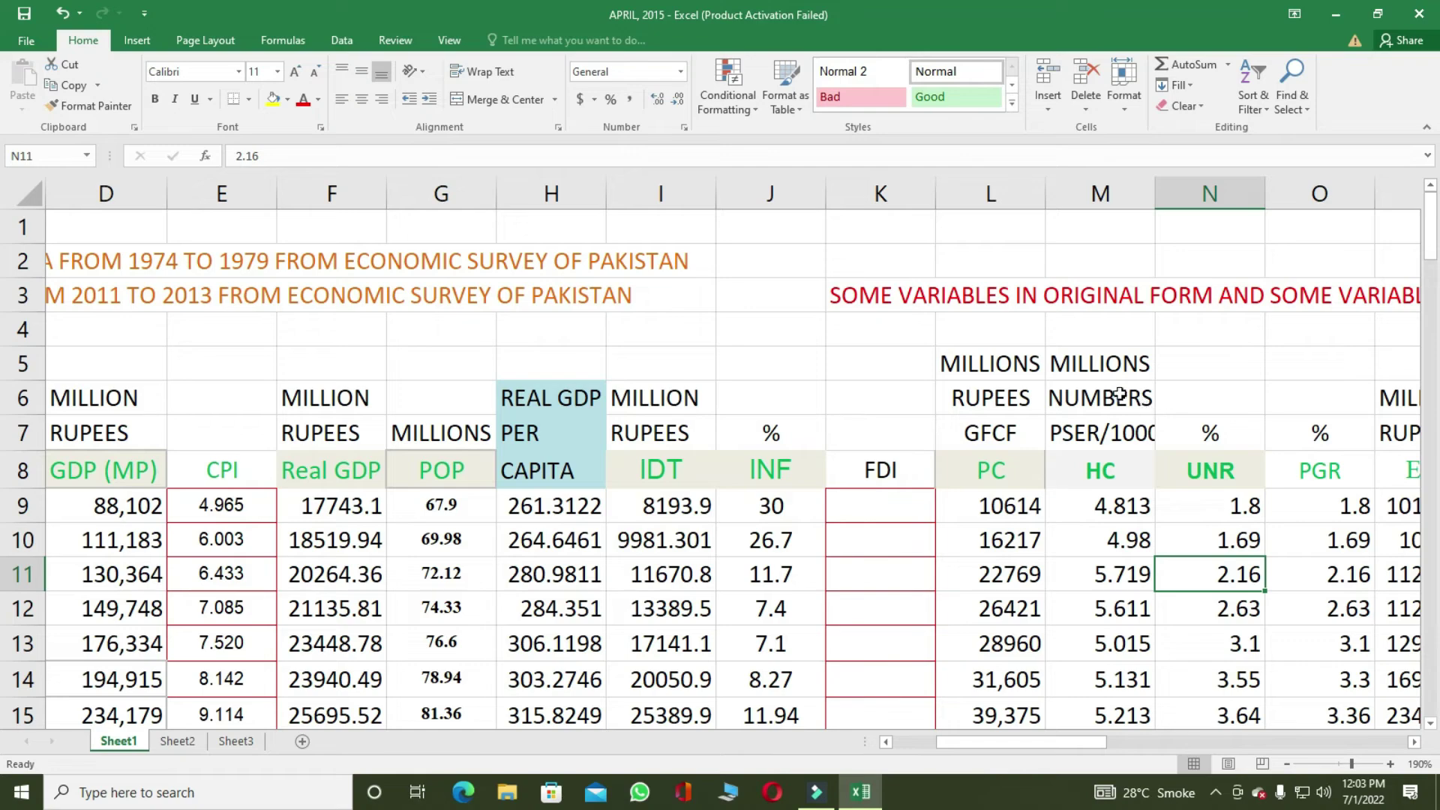
- Examine the remaining Sheet2 columns from UNR and PGR through EXP/GDP, IMP/GDP, TO/GDP, INF and ER
left_click(172, 742)
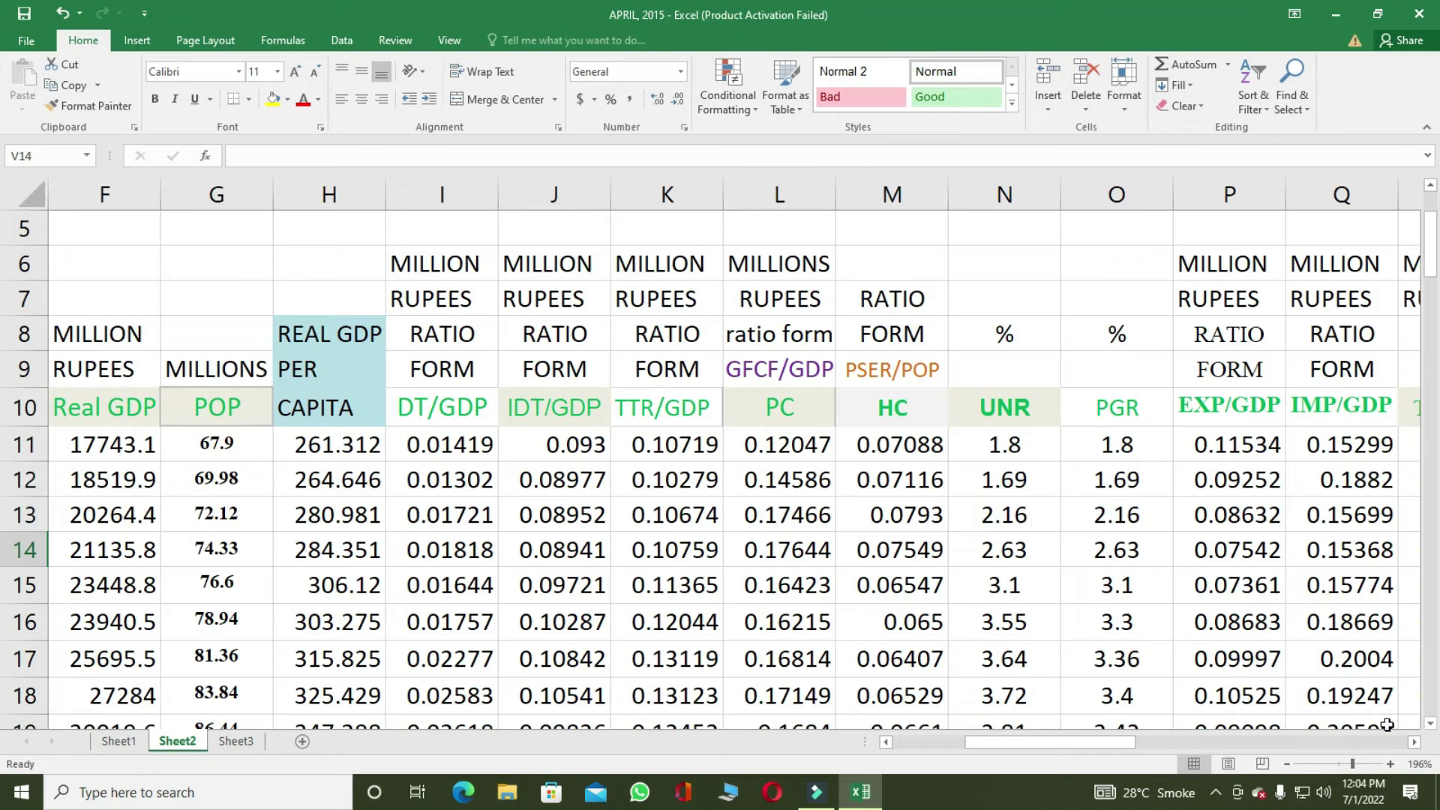
left_click(1414, 741)
left_click(1413, 742)
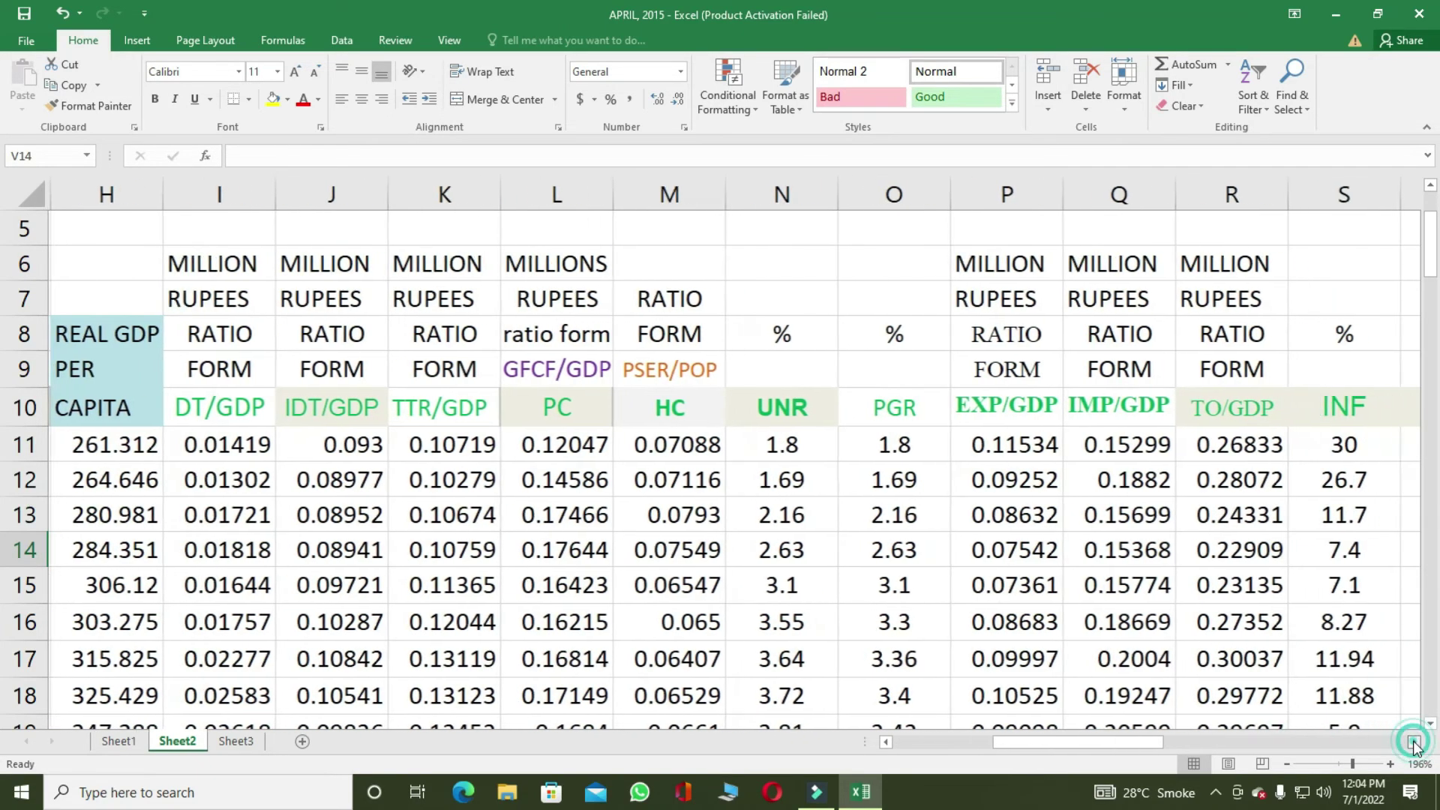
left_click(1413, 742)
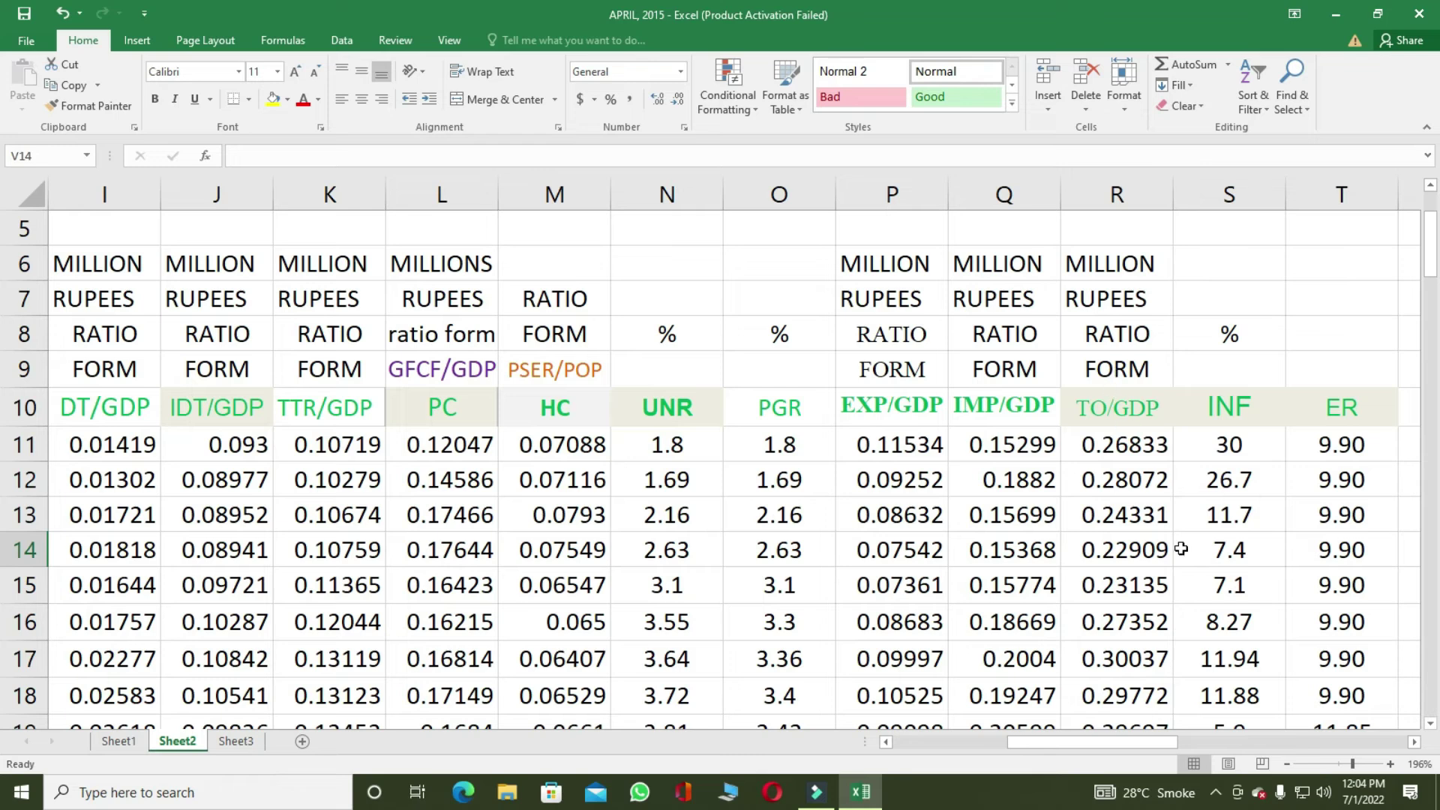
left_click(1414, 741)
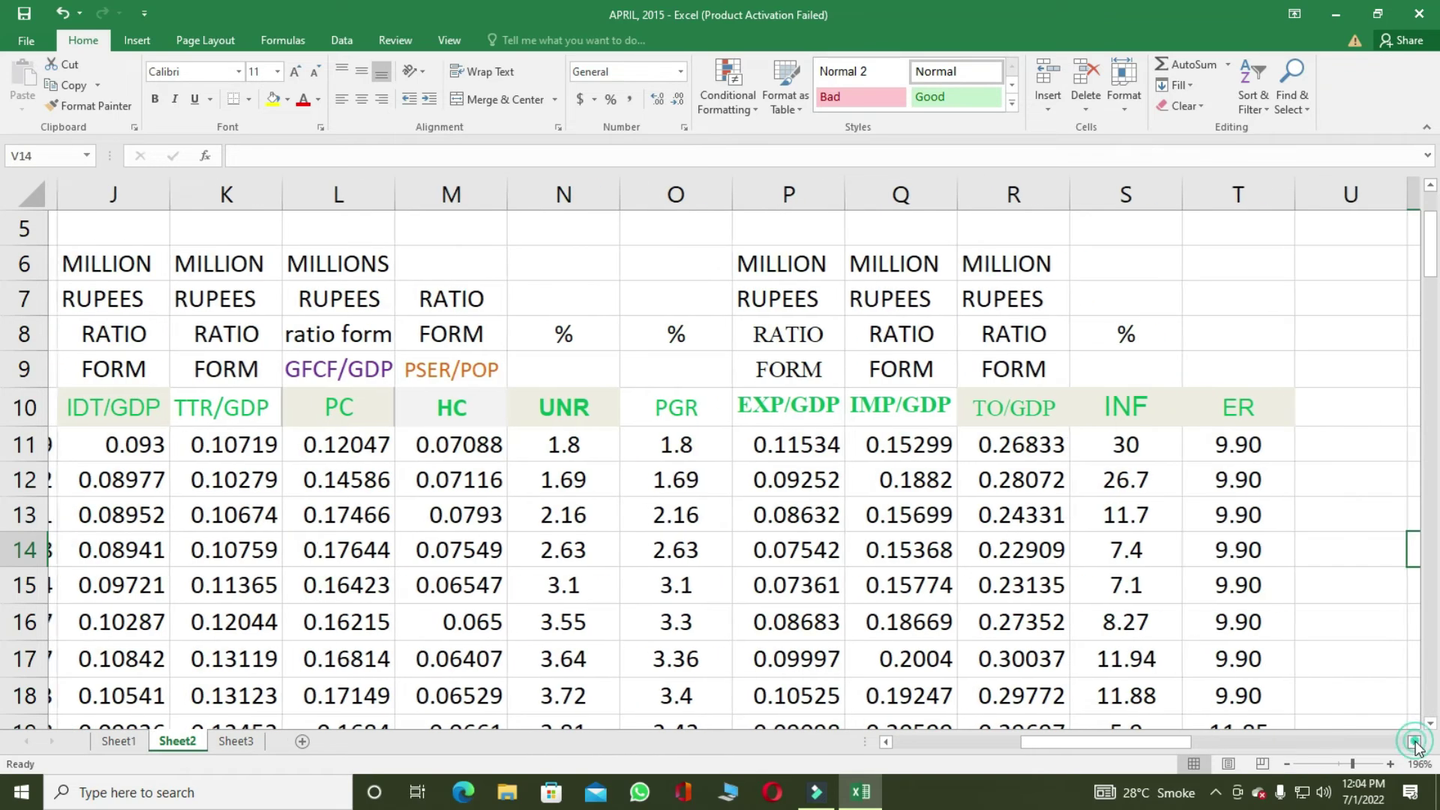
left_click(1414, 741)
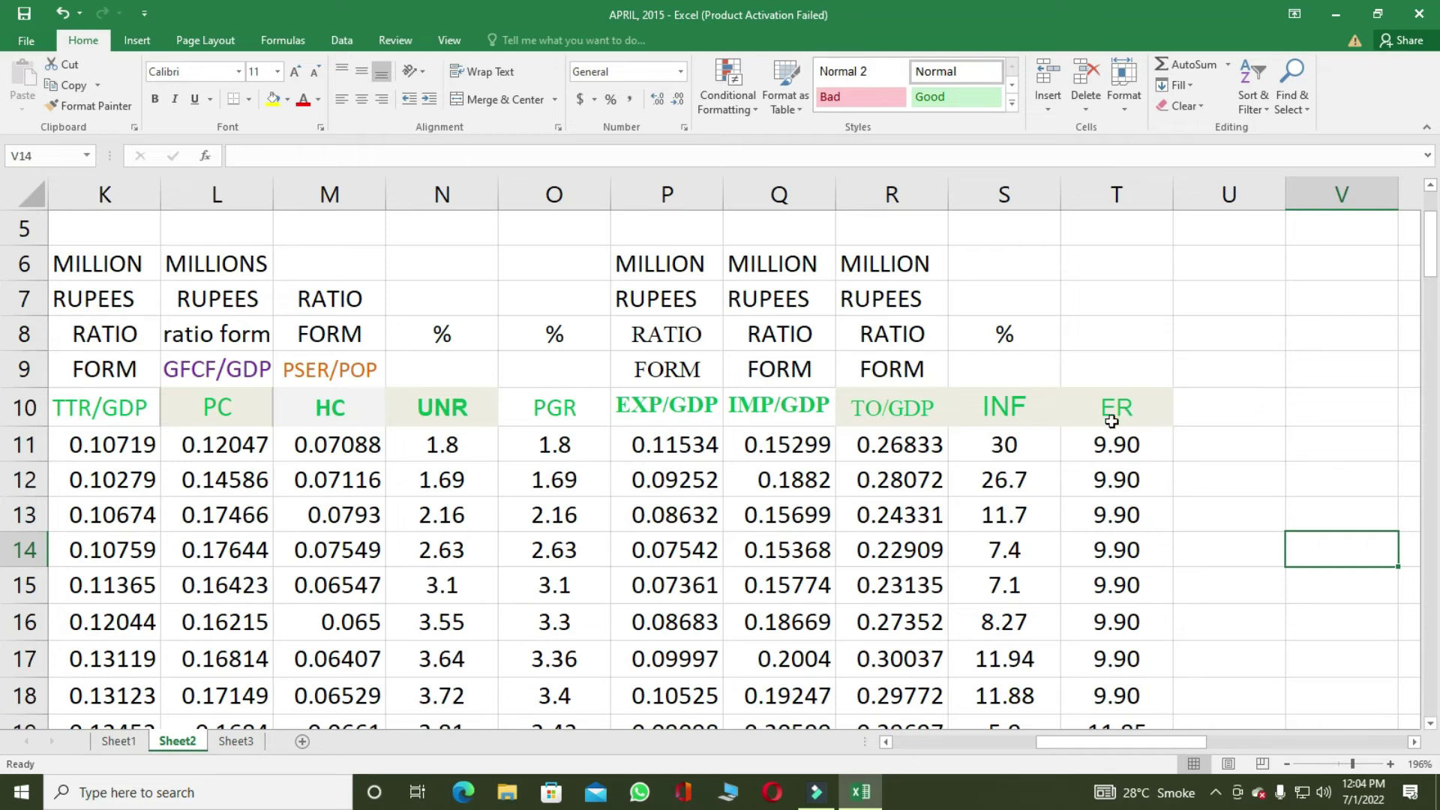
- Examine the Sheet3 title notes and the headings and units from YEARS and GDP (MP) through IDT
left_click(228, 743)
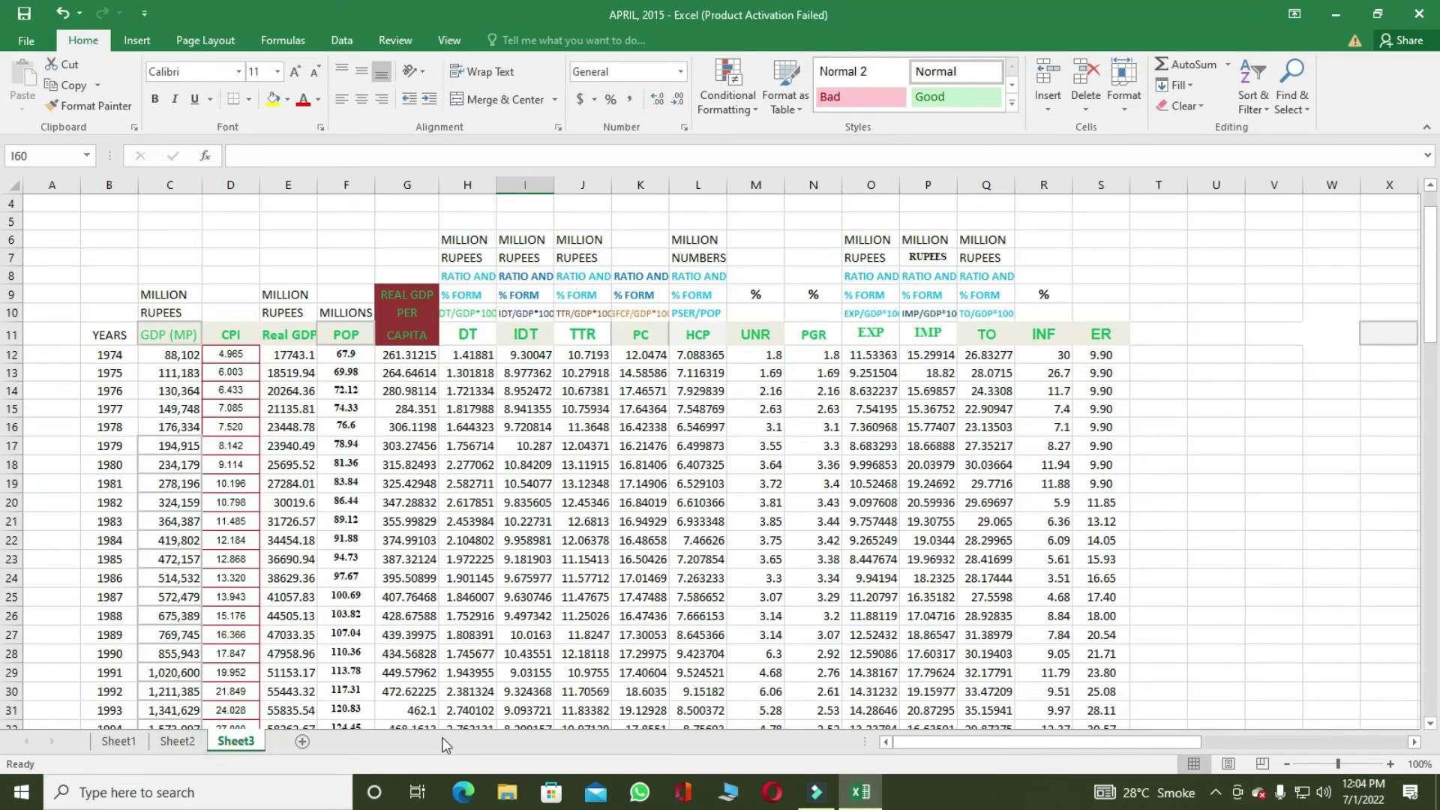
left_click(1355, 764)
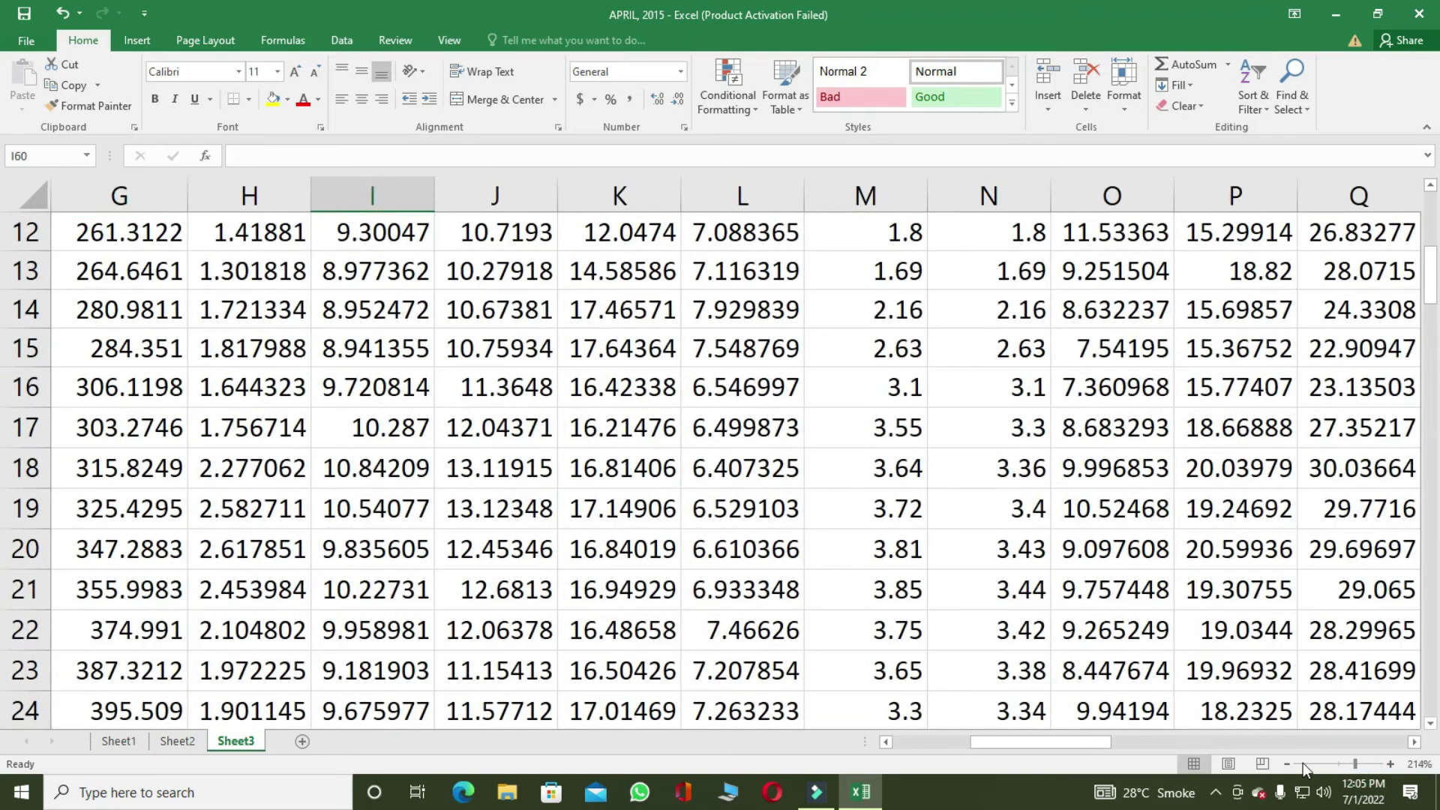
scroll(424, 560, "up", 4)
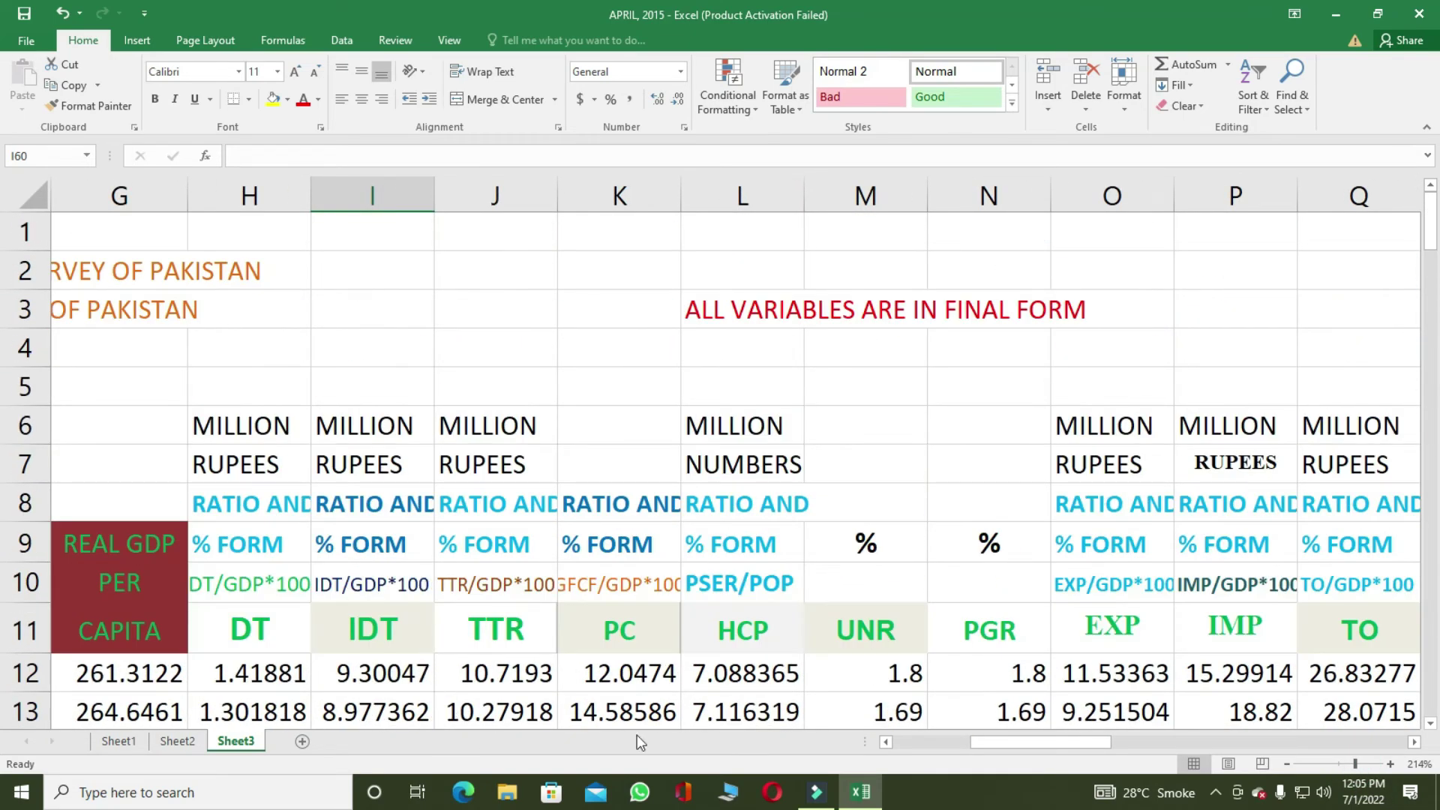
left_click_drag(1064, 740, 989, 741)
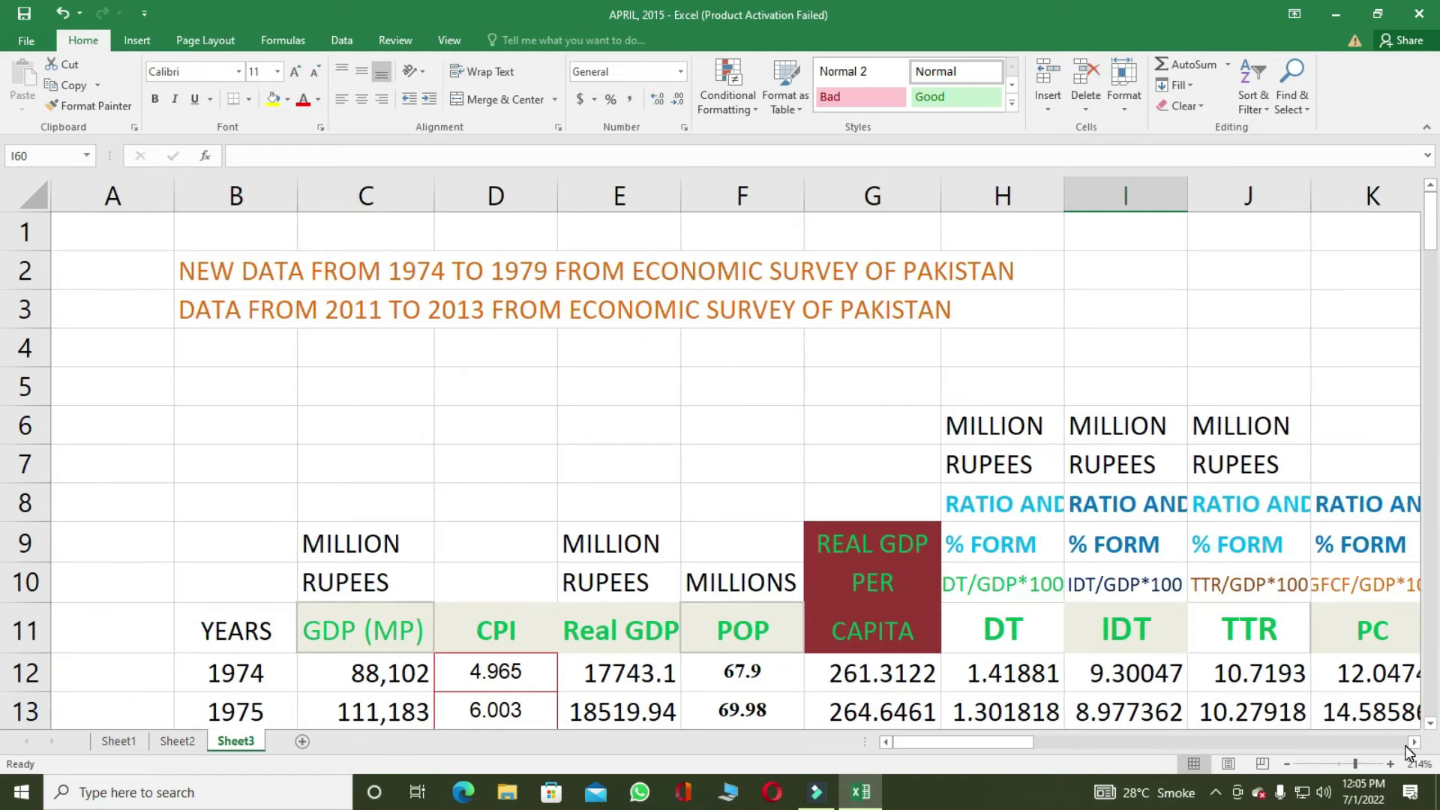
left_click(1415, 746)
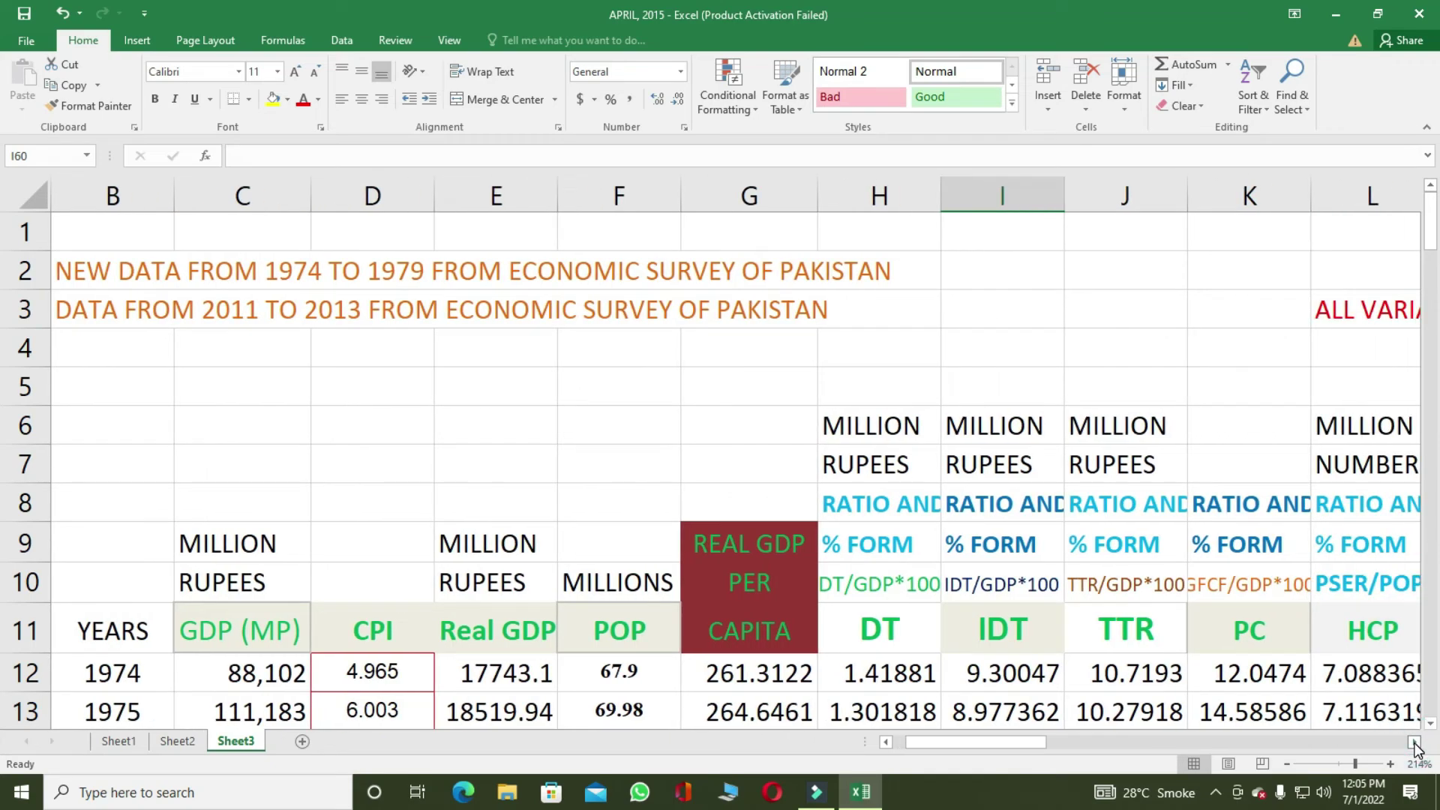
scroll(954, 647, "down", 2)
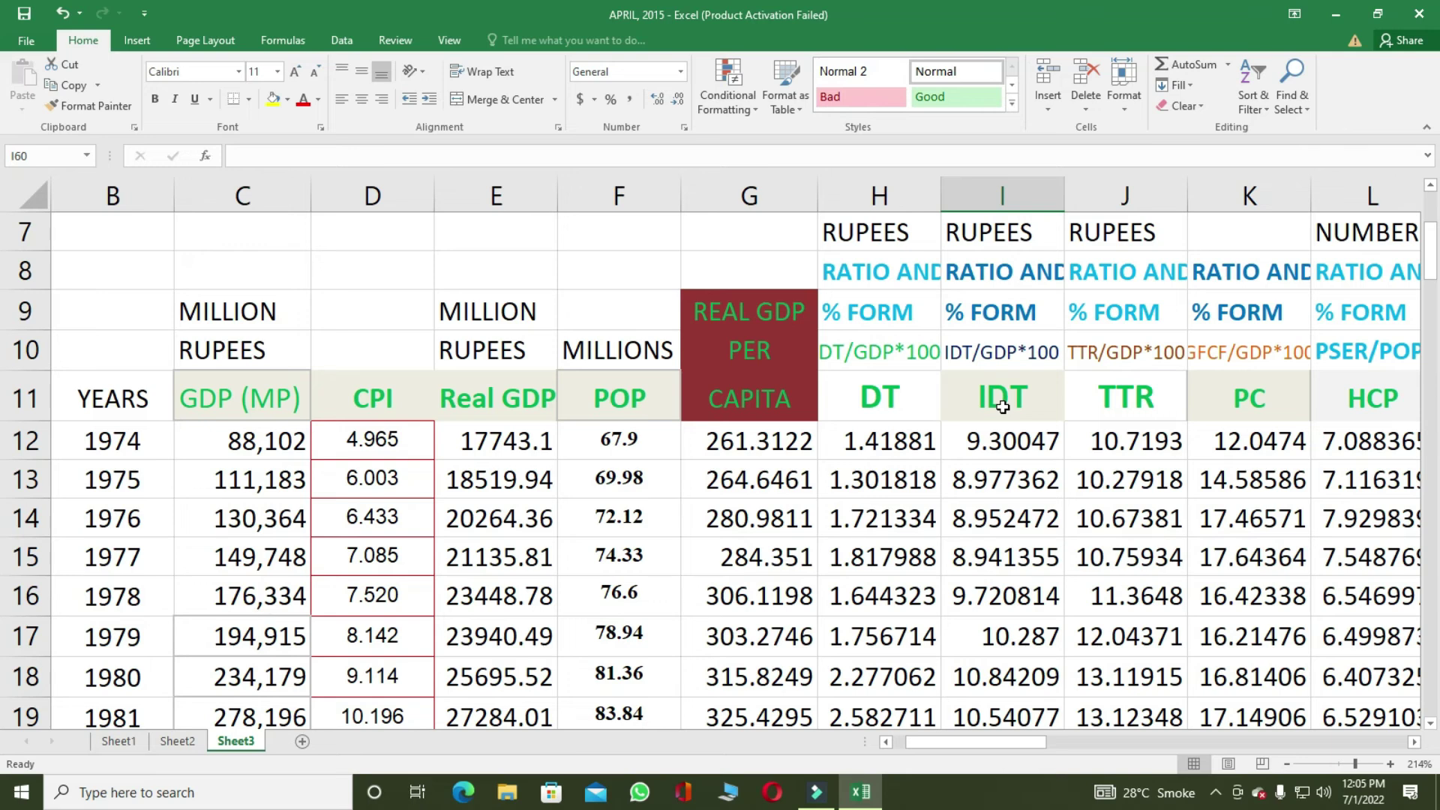
- Examine the ratio and percentage form columns on Sheet3 from TTR, PC and HCP through TO, INF and ER
left_click(1413, 742)
left_click(1413, 742)
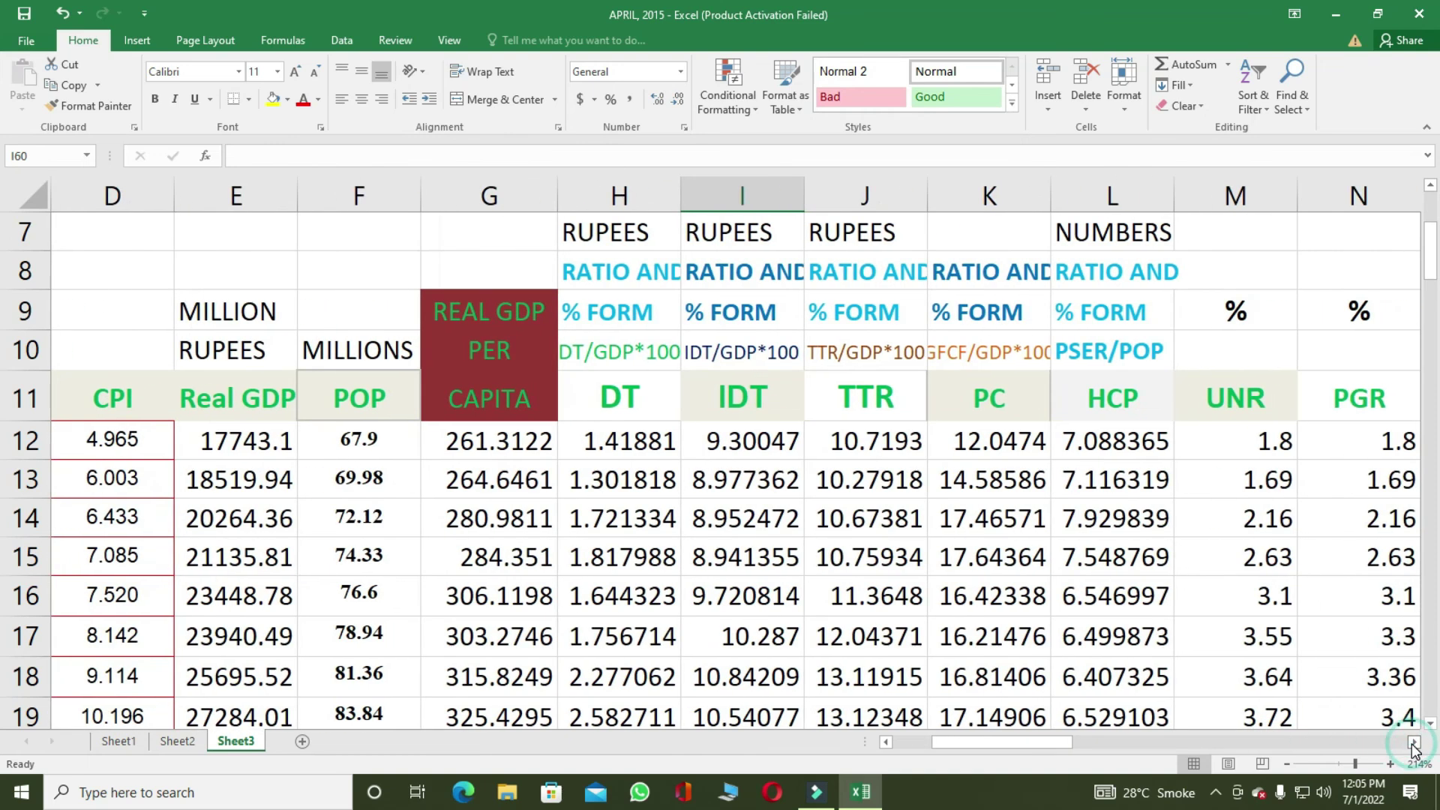
left_click(1412, 742)
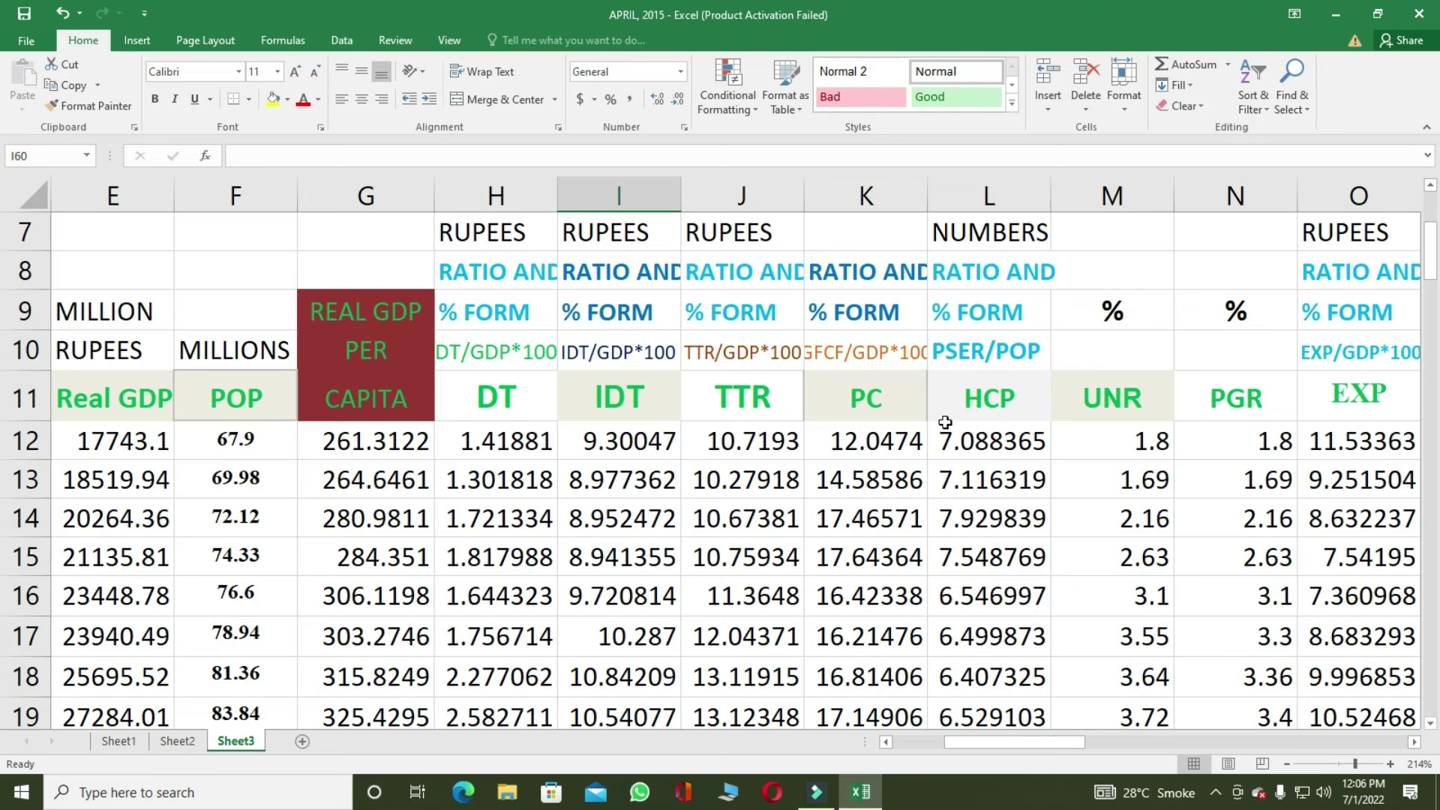
left_click(1415, 743)
left_click(1414, 742)
left_click(1415, 742)
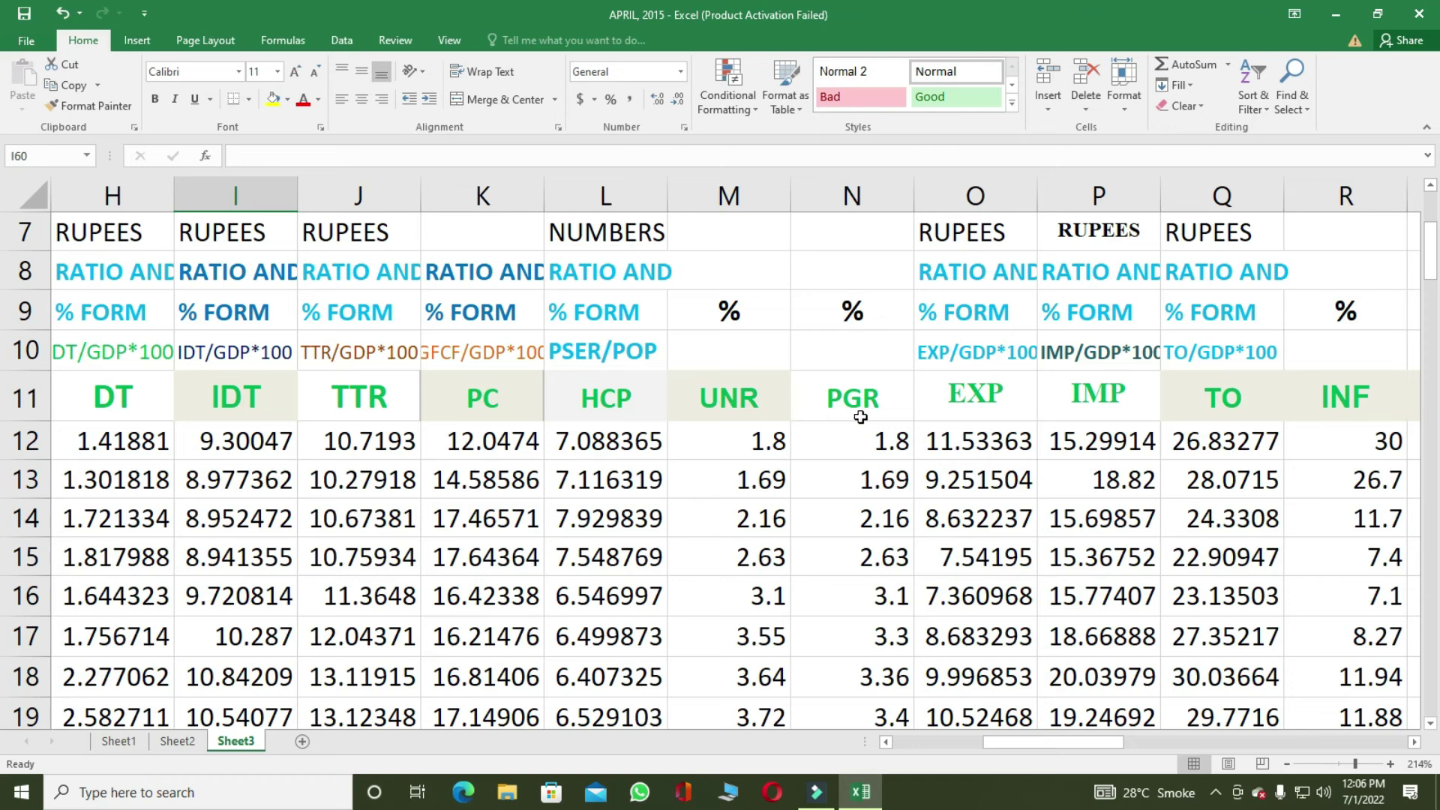
left_click(1415, 743)
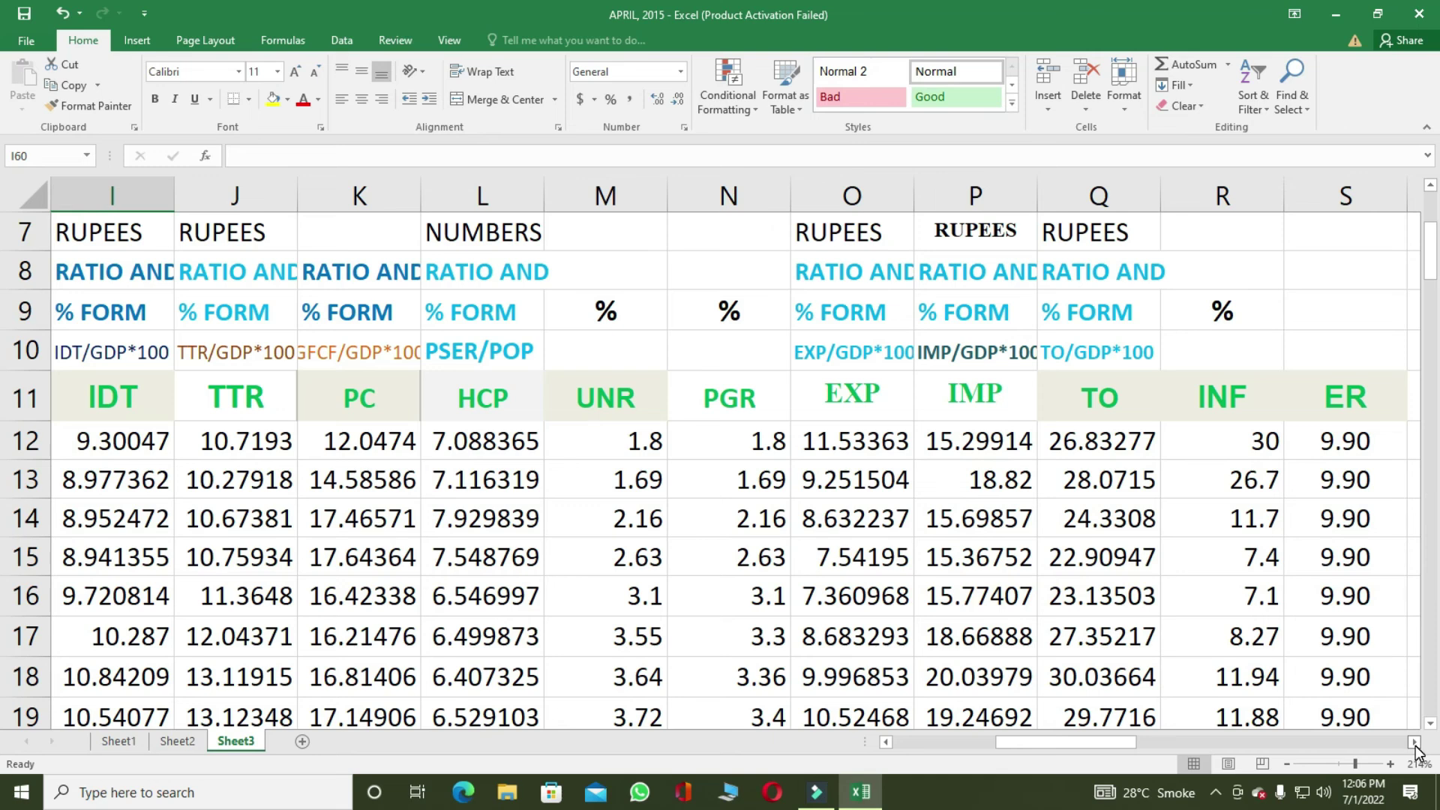
left_click(1414, 742)
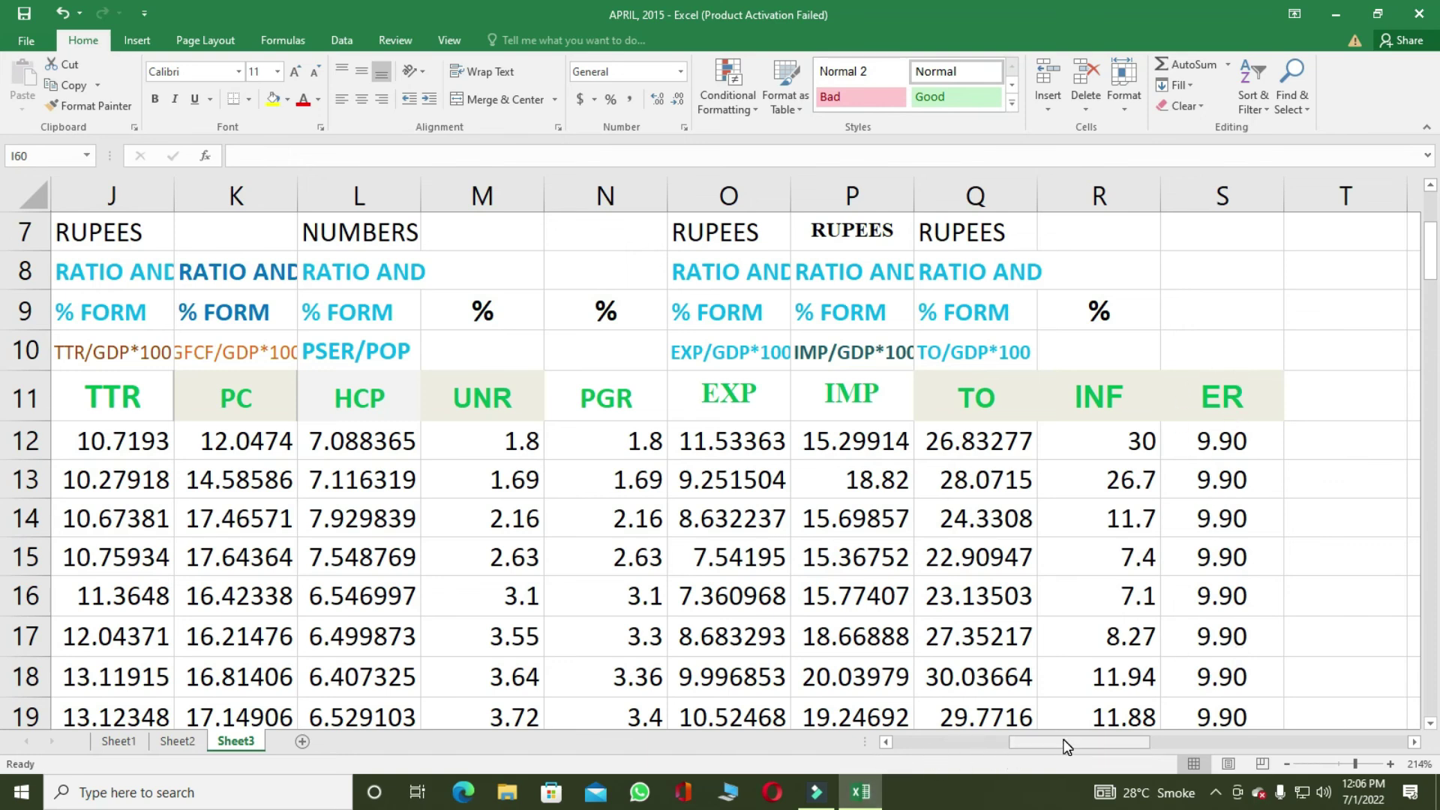
- Check the data sources below the Sheet3 series and compare the variable forms across Sheet1, Sheet2 and Sheet3
left_click_drag(1066, 745, 961, 746)
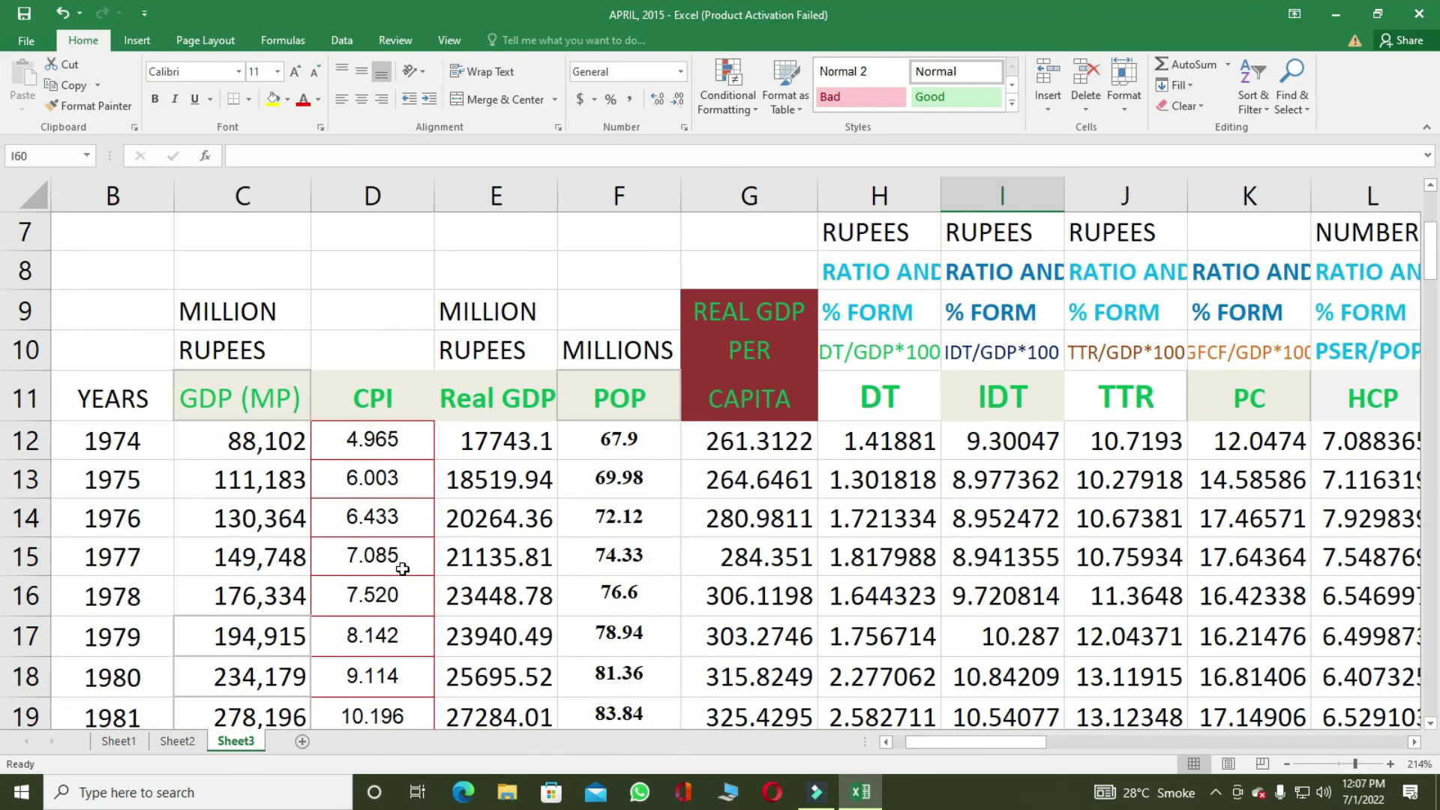
scroll(402, 569, "down", 13)
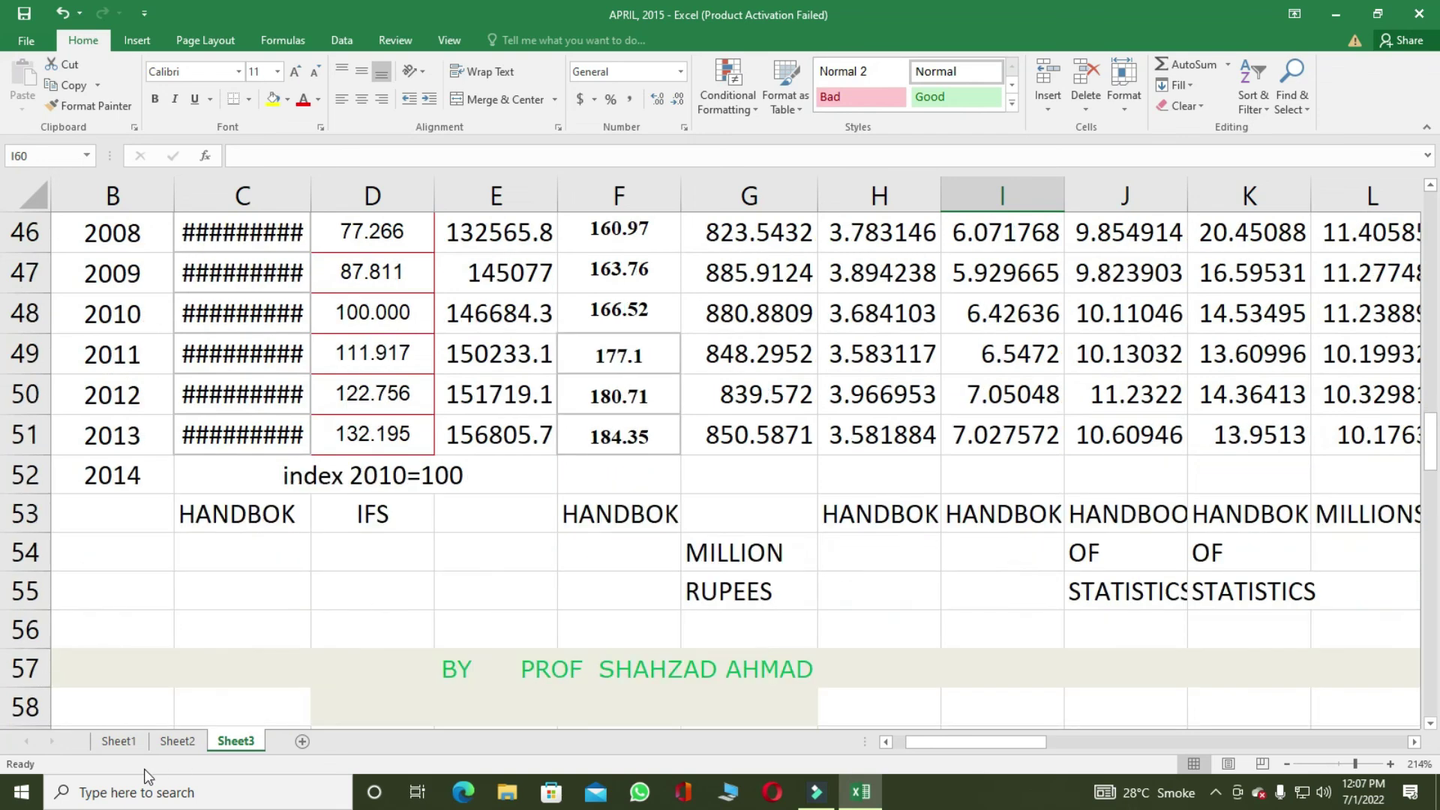
left_click(111, 741)
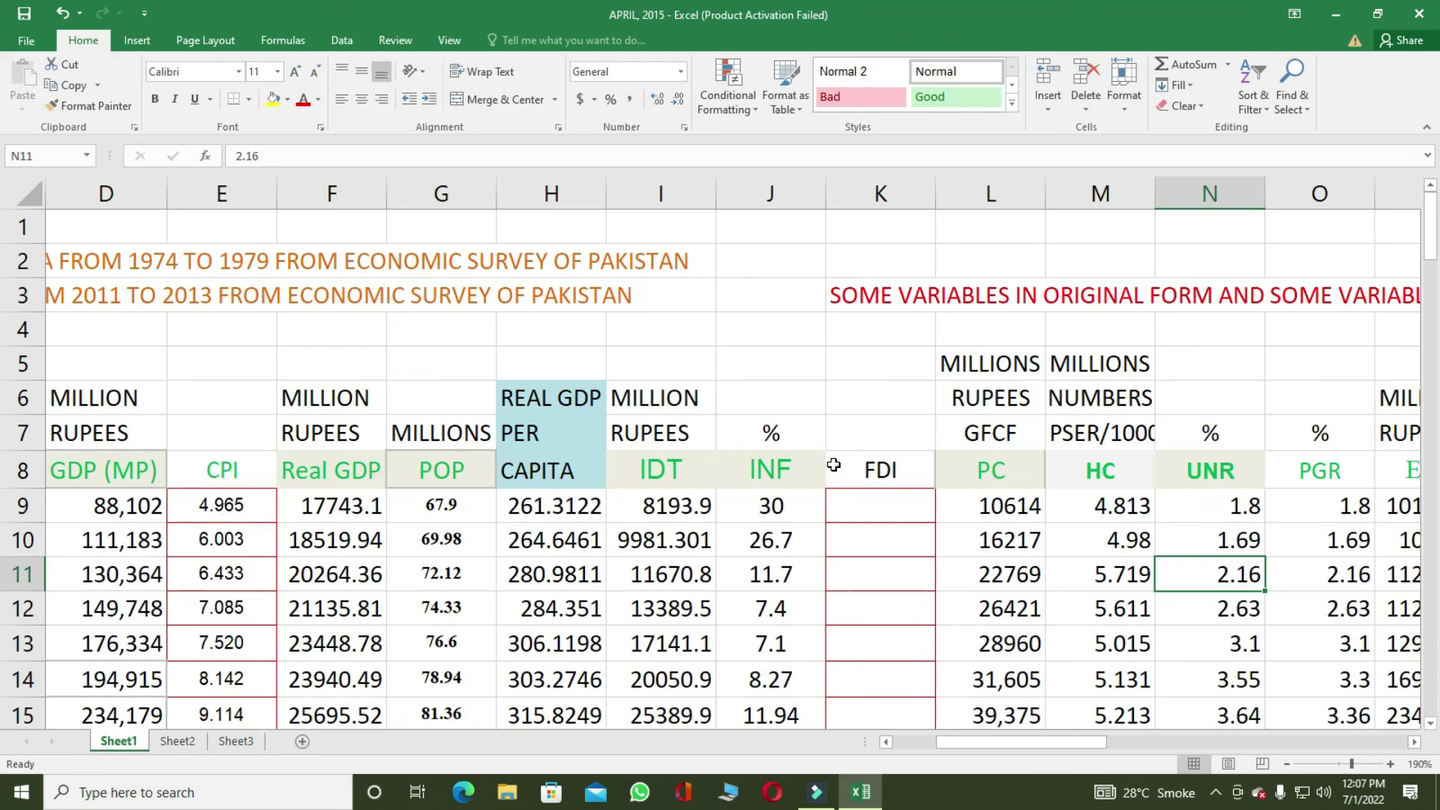
scroll(833, 465, "down", 1)
scroll(833, 465, "up", 1)
left_click(187, 742)
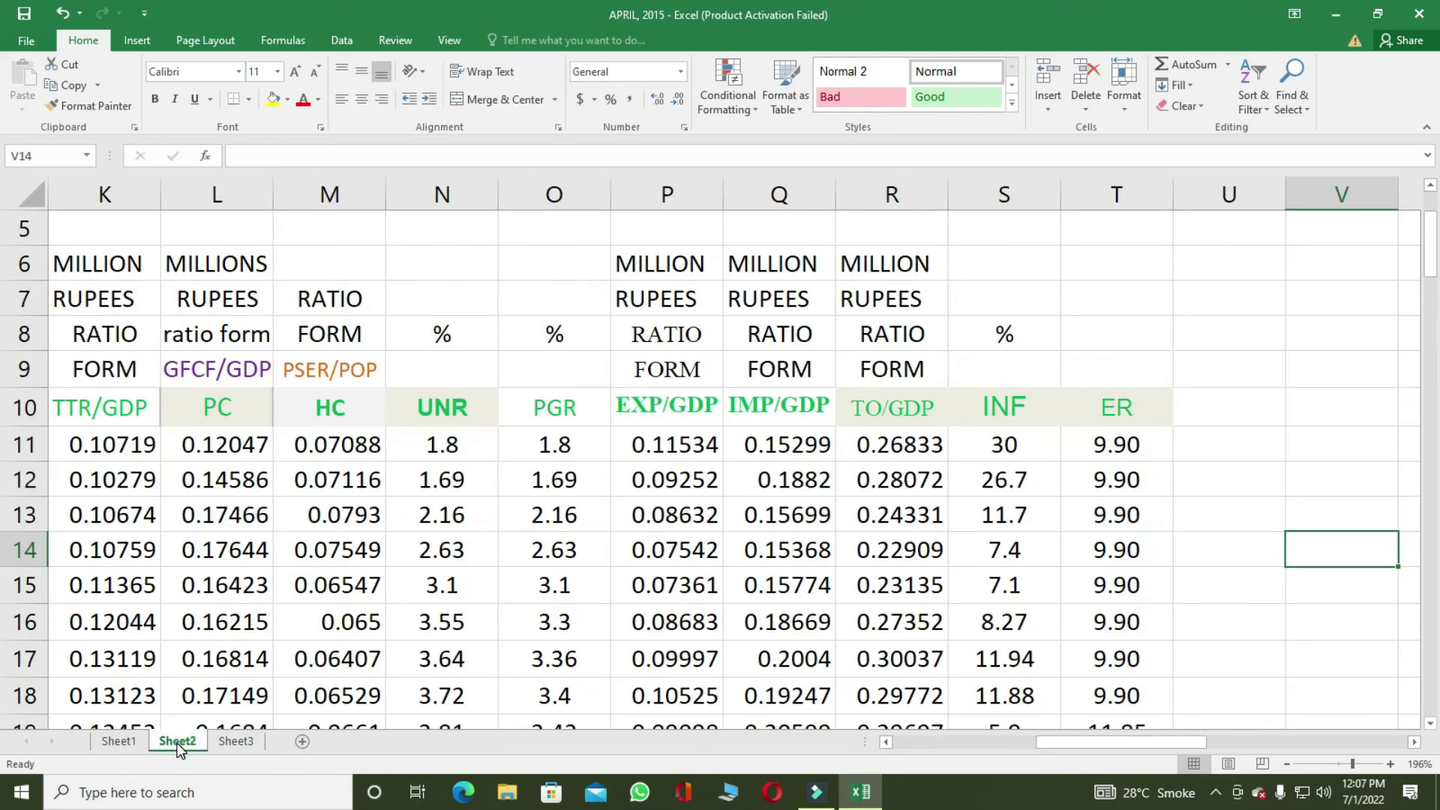
left_click(228, 743)
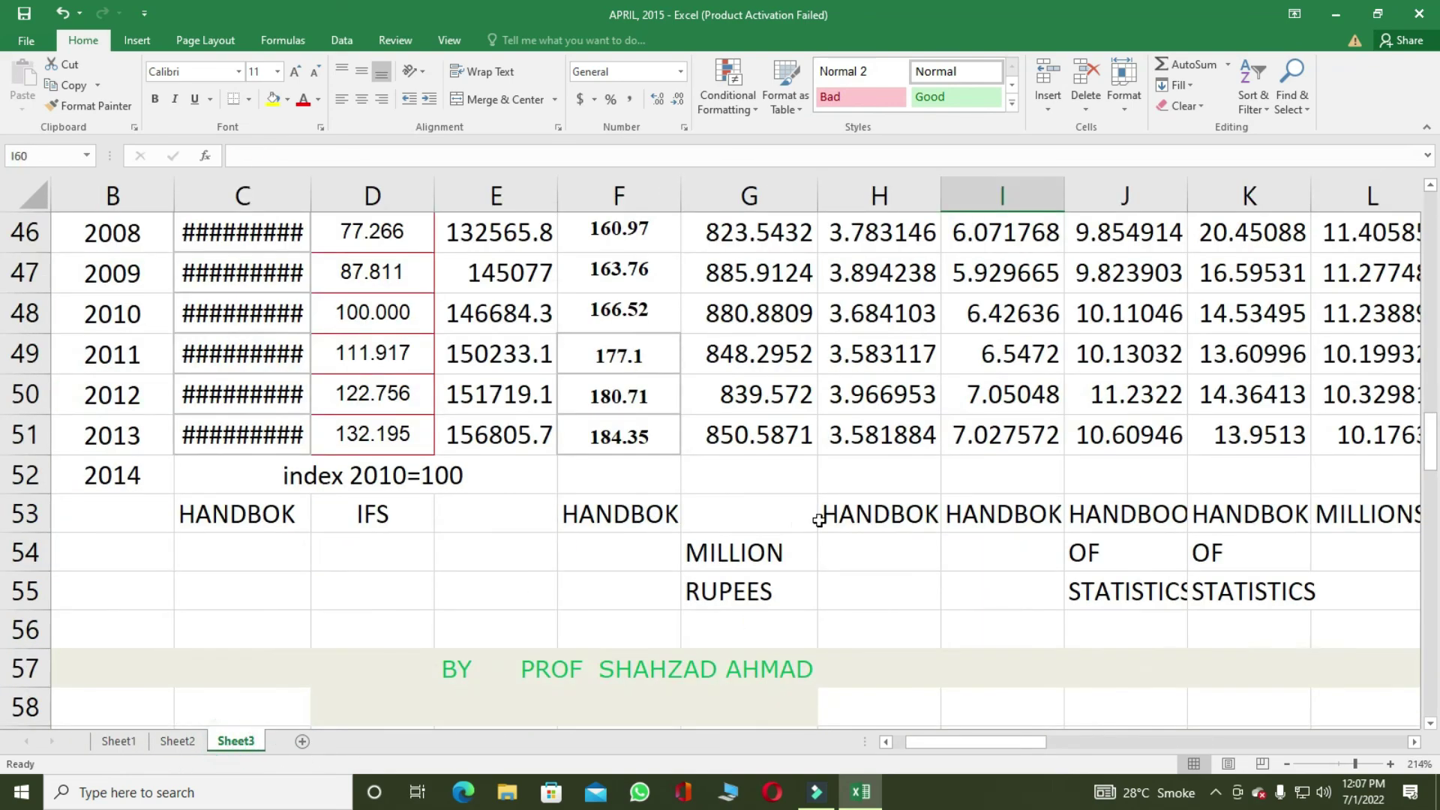
scroll(846, 514, "up", 6)
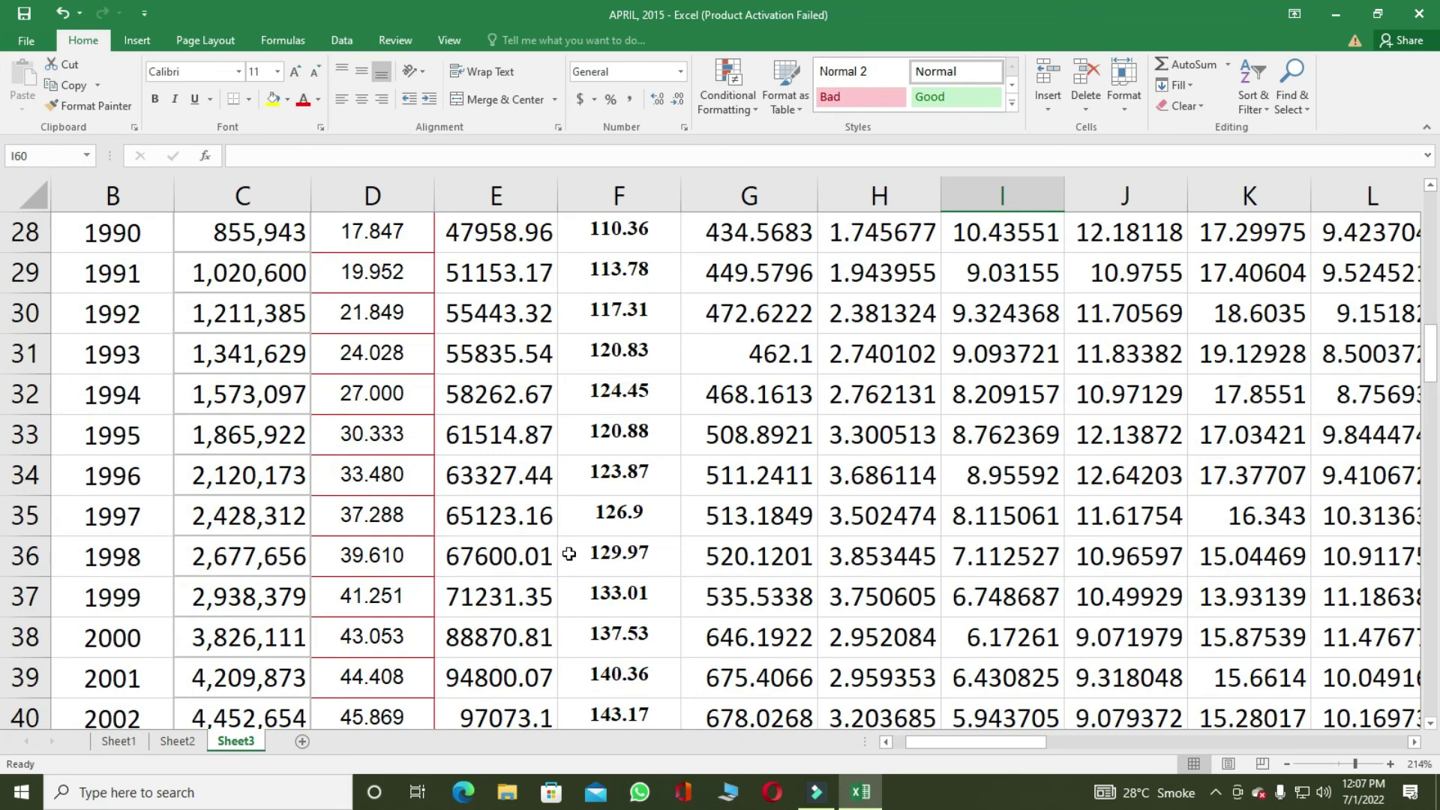
scroll(568, 554, "up", 4)
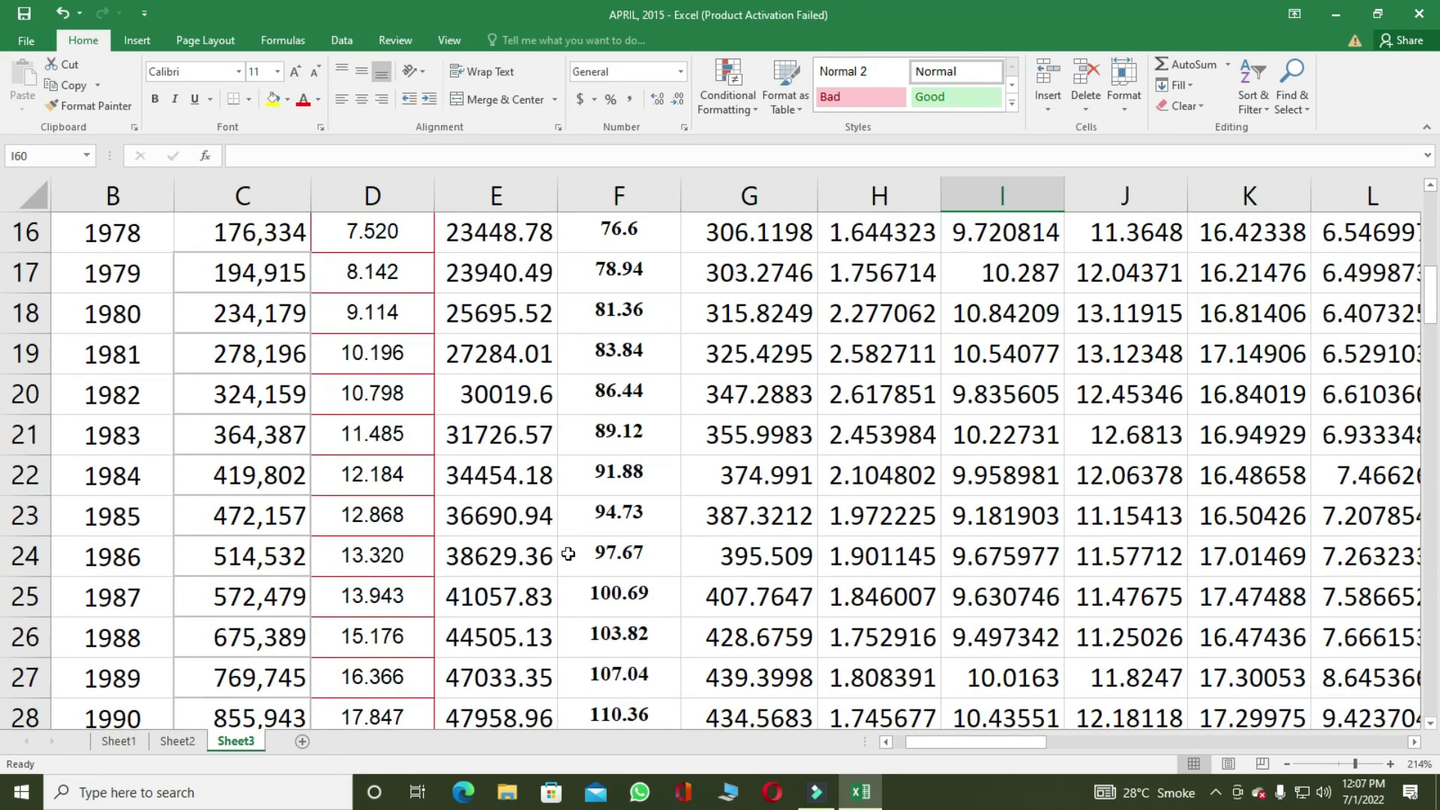